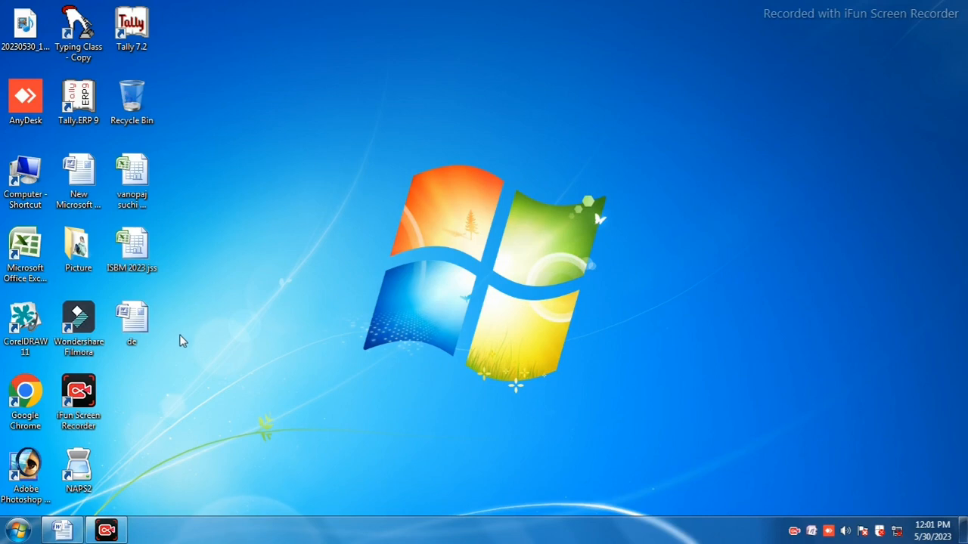
- Open the New Microsoft Office Word Document from the desktop and insert a table with 5 columns and 8 rows
double_click(84, 180)
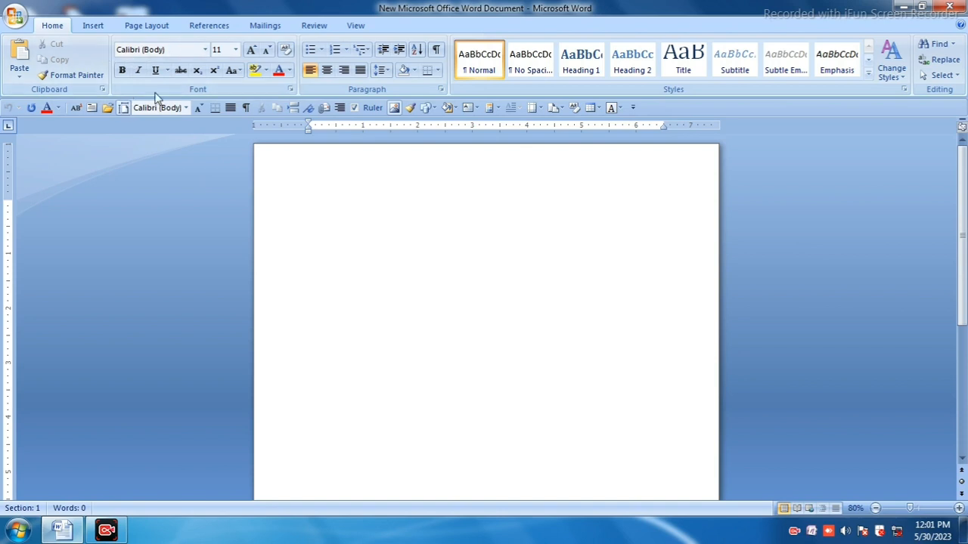
left_click(93, 26)
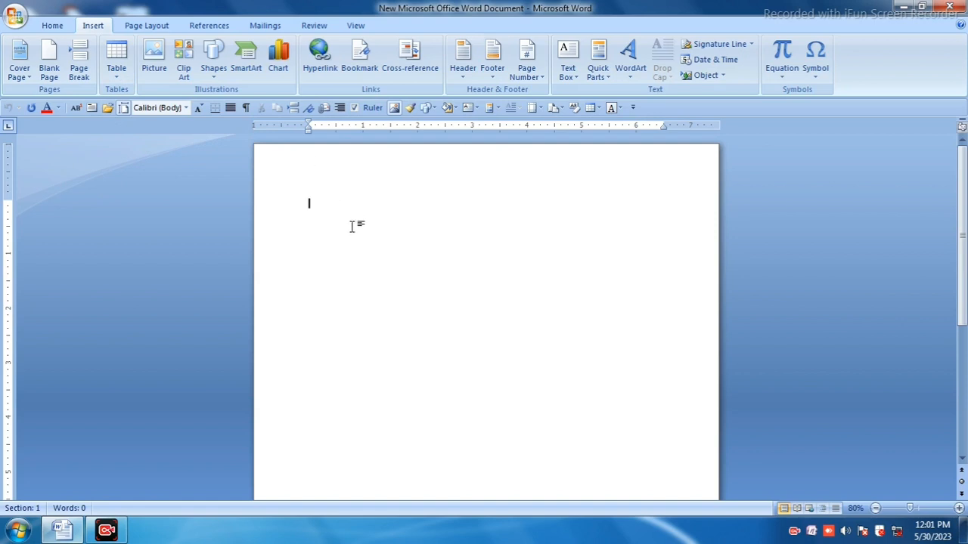
left_click(117, 72)
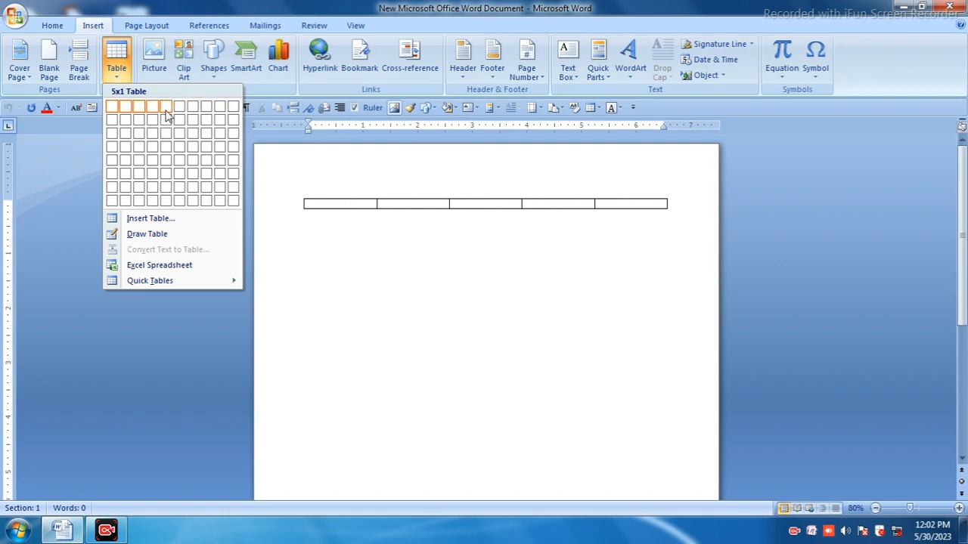
left_click(169, 202)
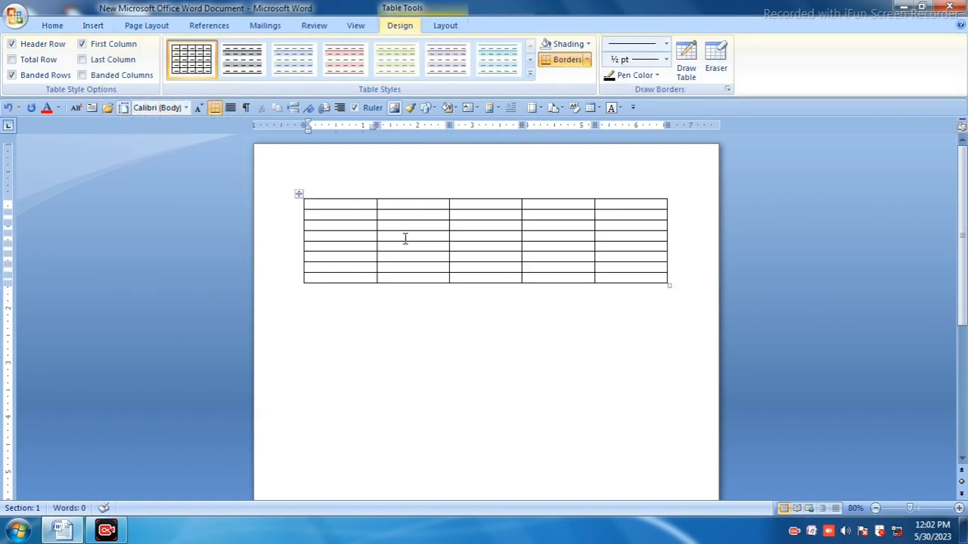
- Increase the font size of the whole table to 20
left_click(299, 195)
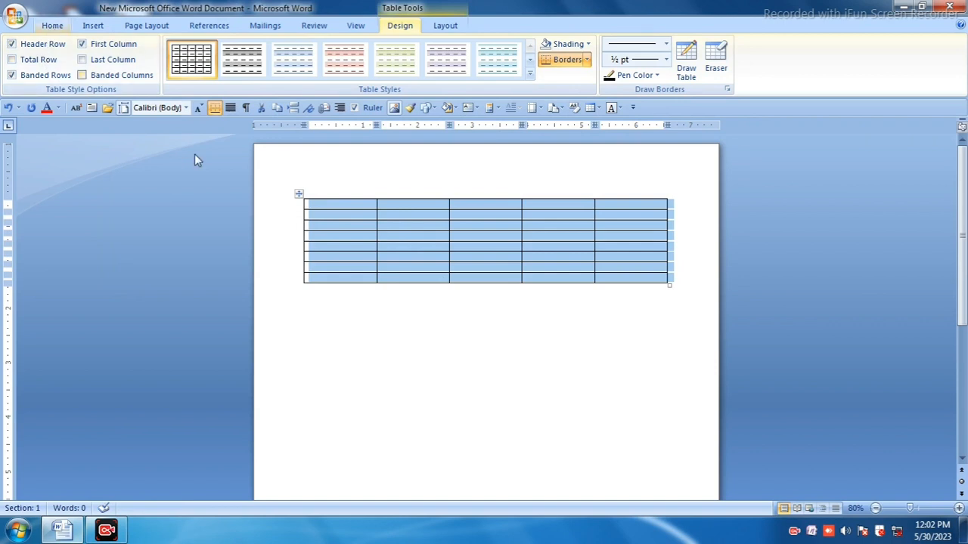
left_click(51, 26)
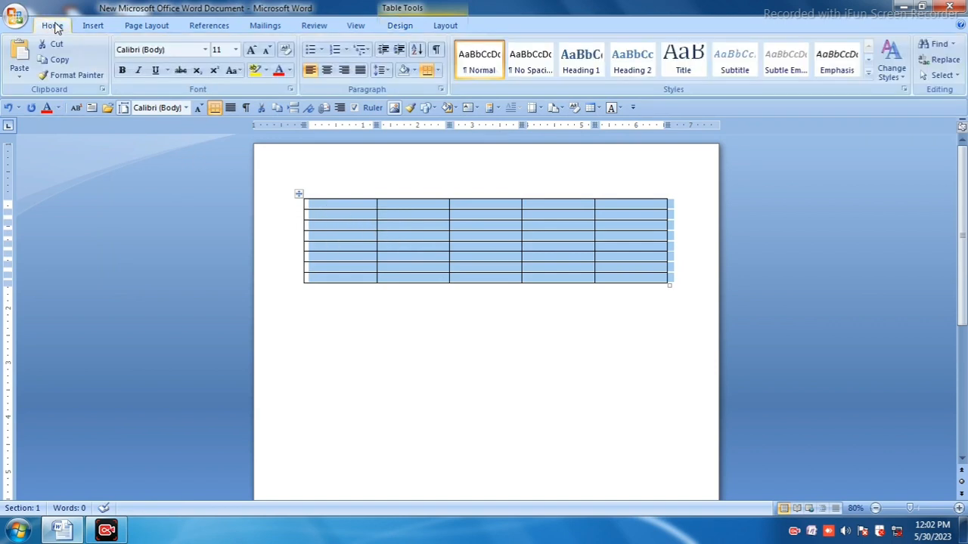
left_click(252, 50)
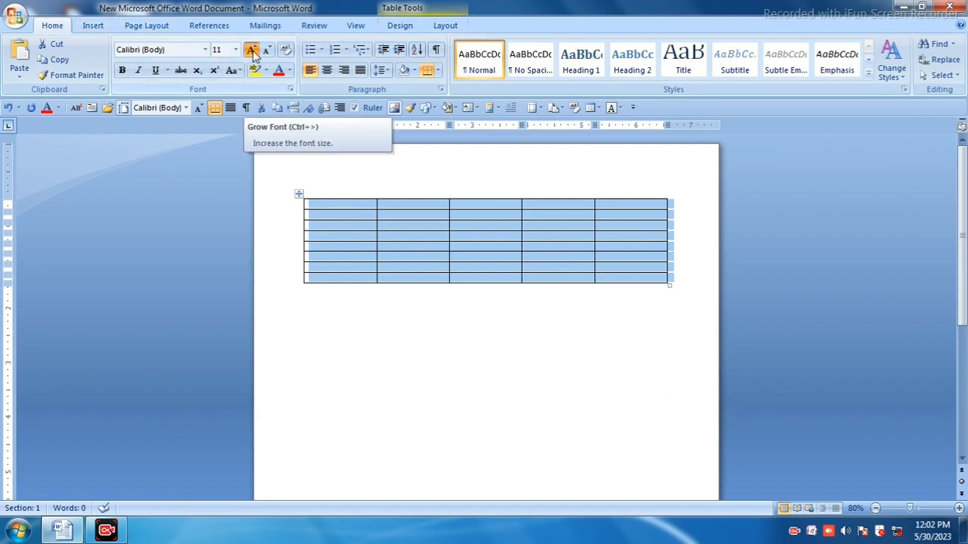
left_click(252, 50)
left_click(252, 50)
left_click(251, 50)
left_click(251, 51)
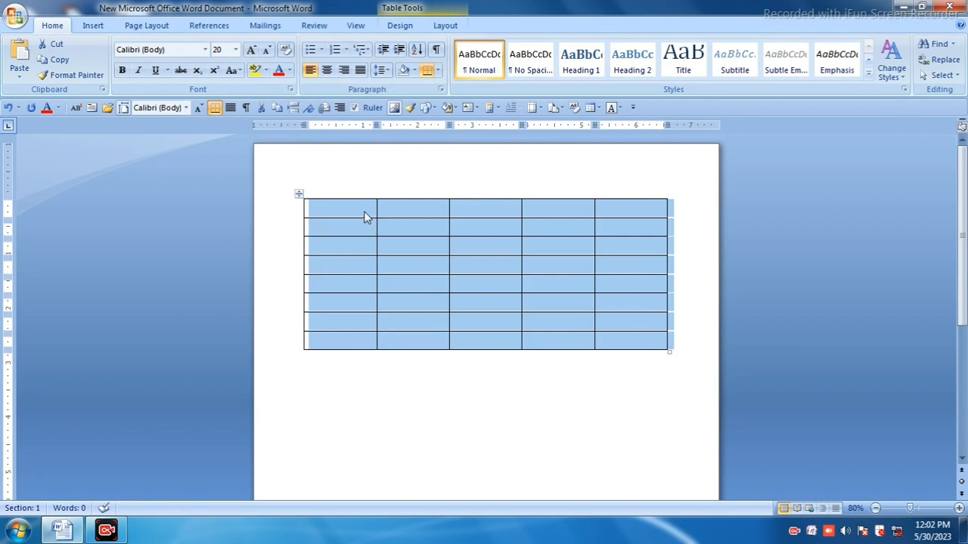
- Fill the table's first row with the headings s.n., Name, Father name, Mother name and Mo no
left_click(335, 209)
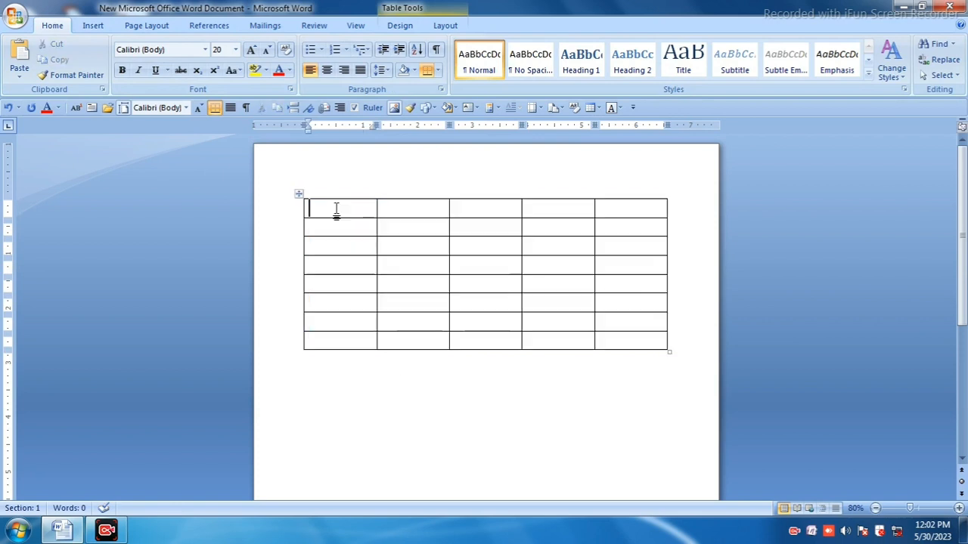
type("S")
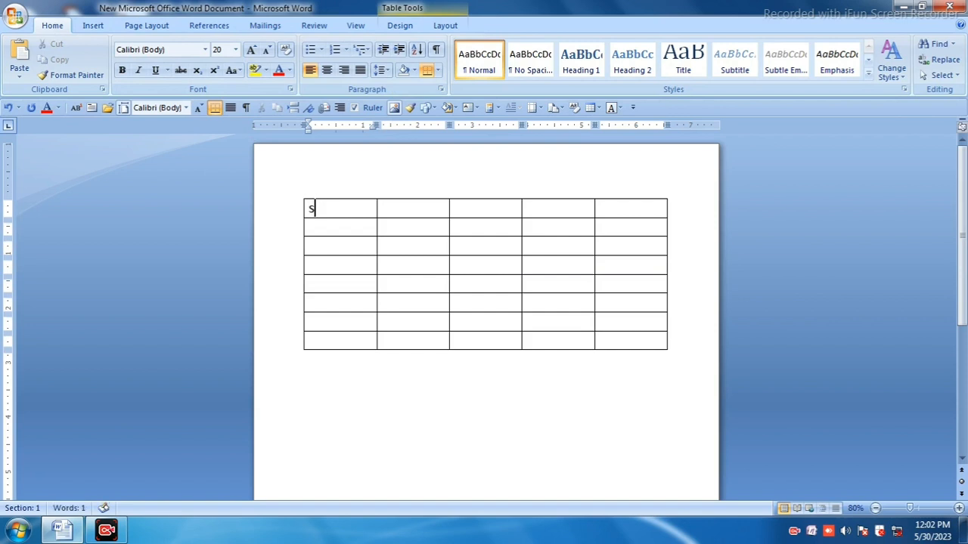
type(".n.")
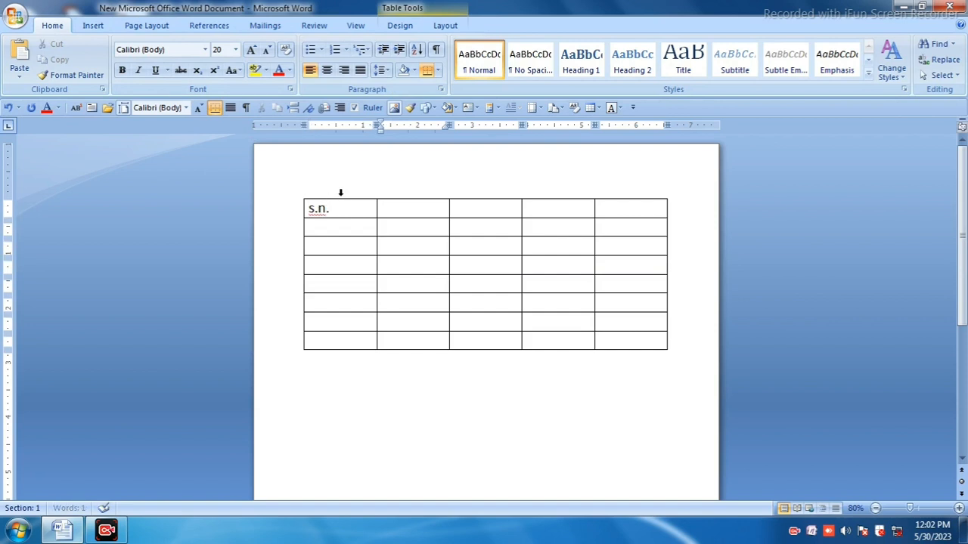
type("name")
key("Tab")
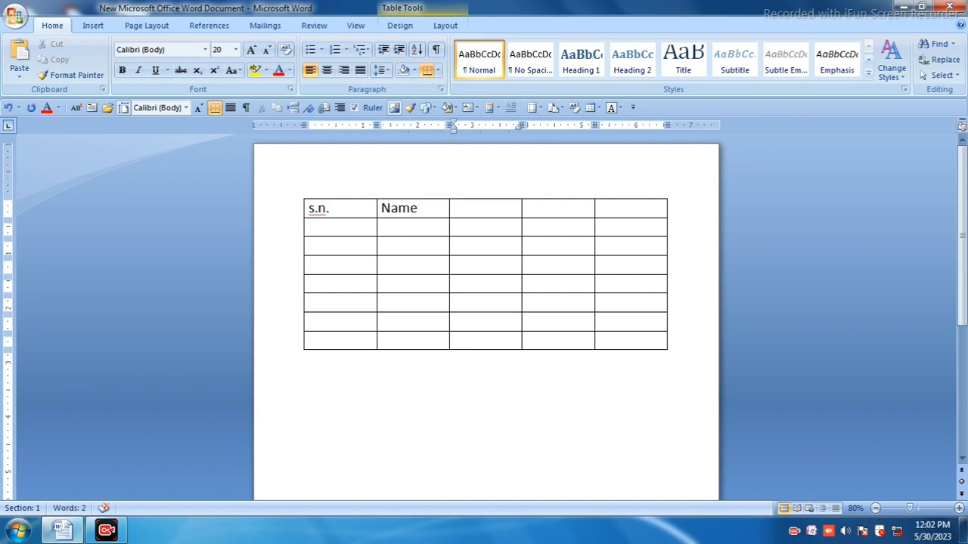
type("father name")
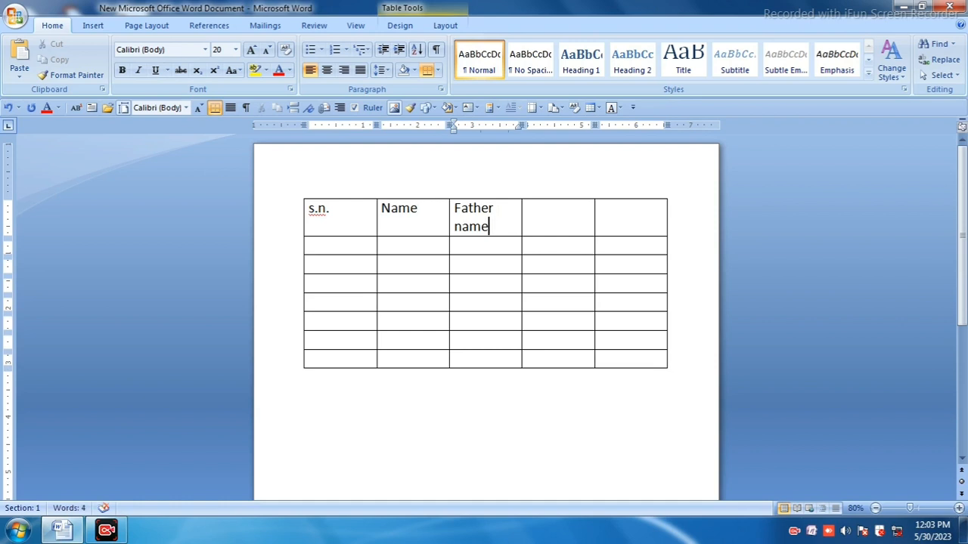
key("Tab")
type("mother name")
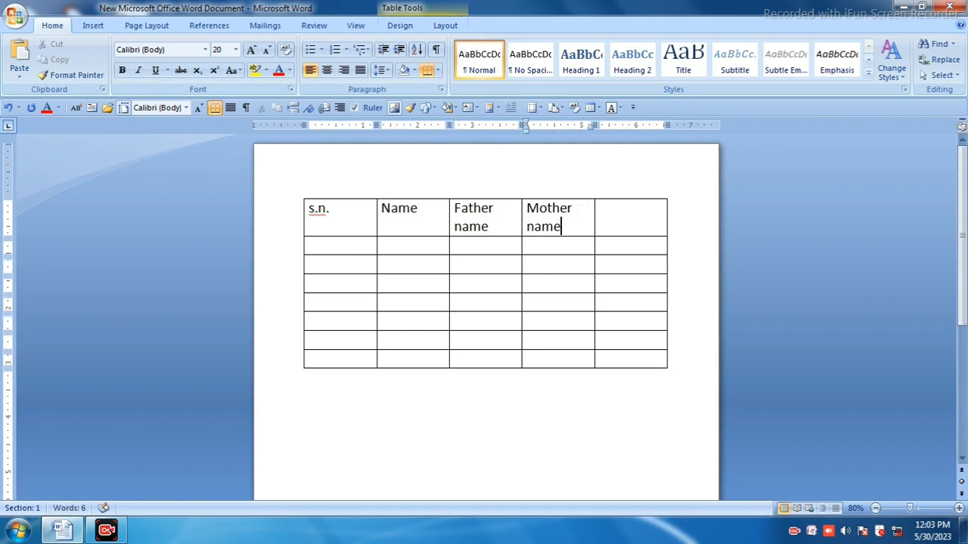
key("Tab")
type("mo")
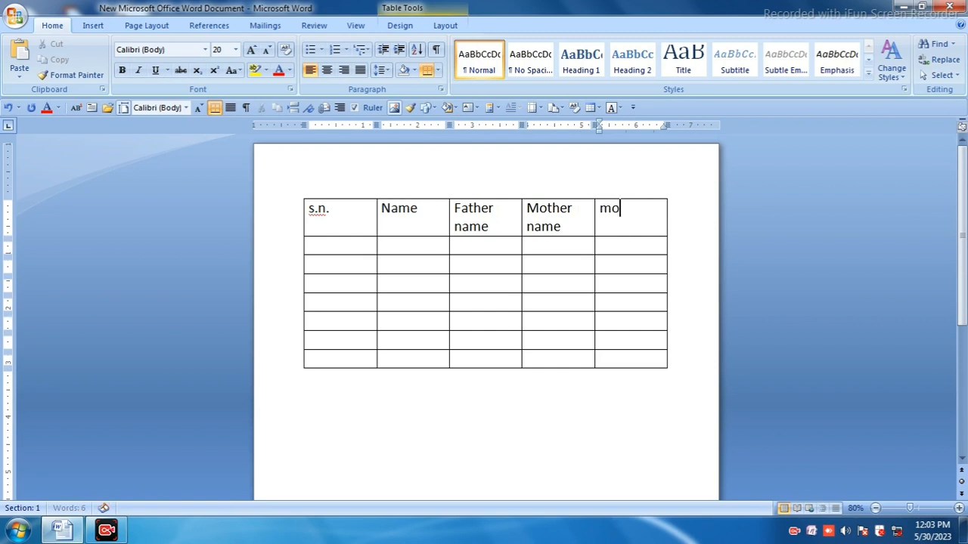
type(" no")
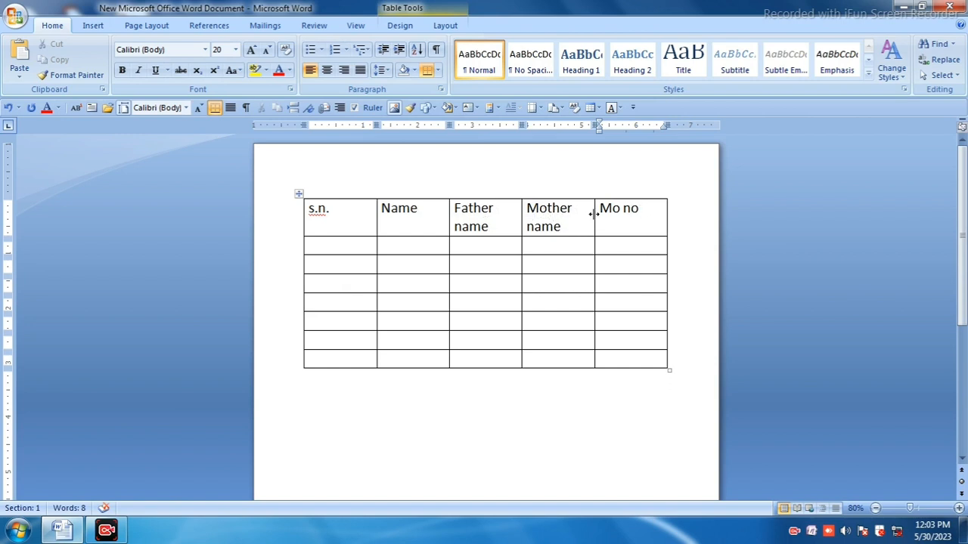
- Adjust the table's column widths so each heading fits on one line, with narrower s.n. and Name columns
left_click_drag(595, 214, 615, 213)
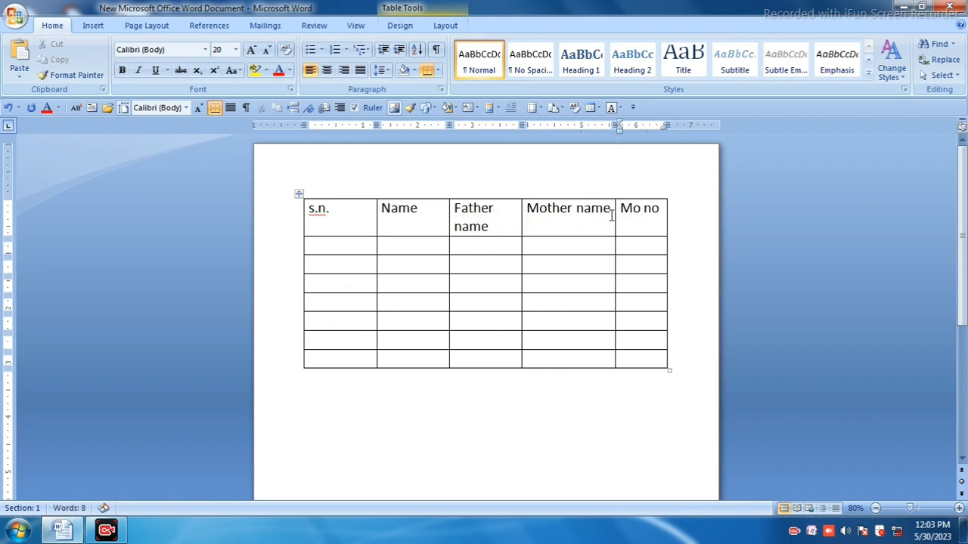
left_click_drag(522, 217, 530, 216)
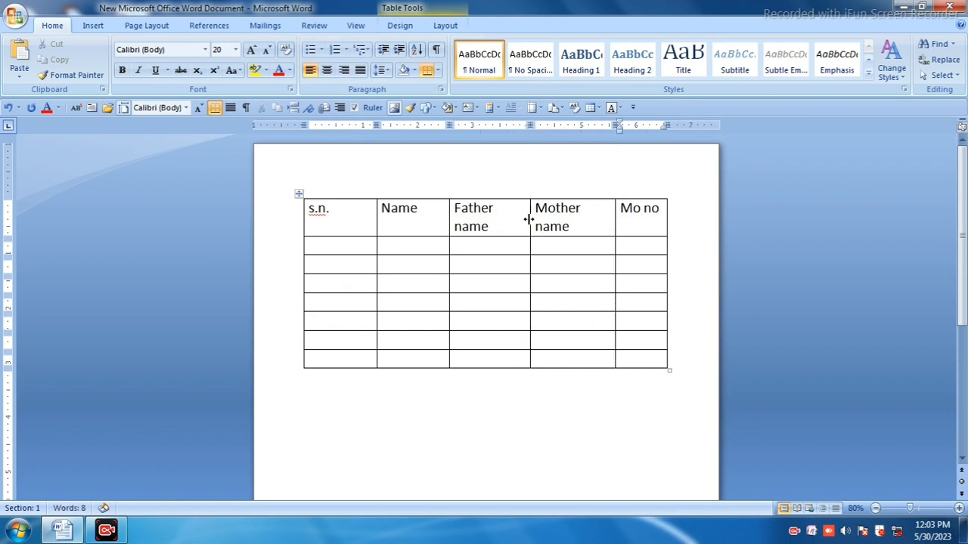
left_click_drag(449, 215, 435, 218)
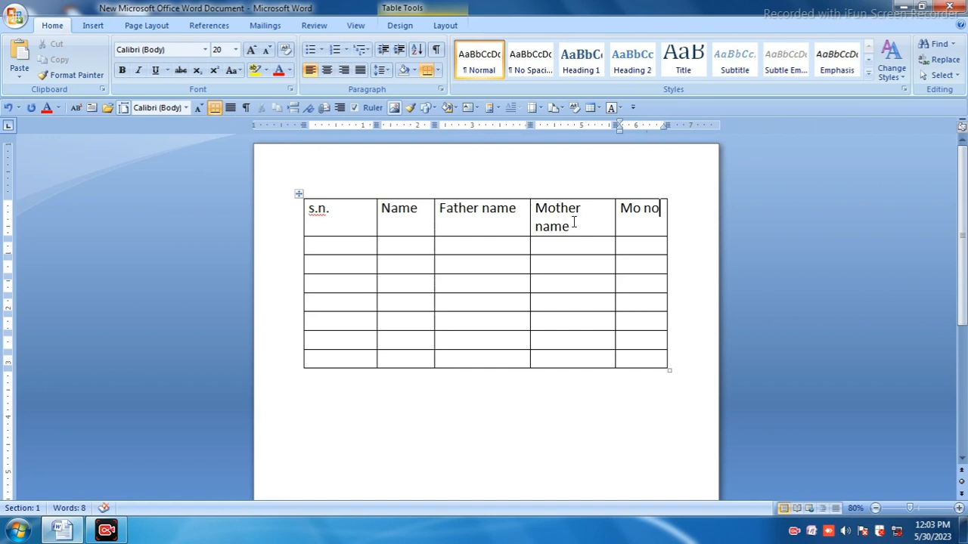
left_click_drag(528, 217, 520, 218)
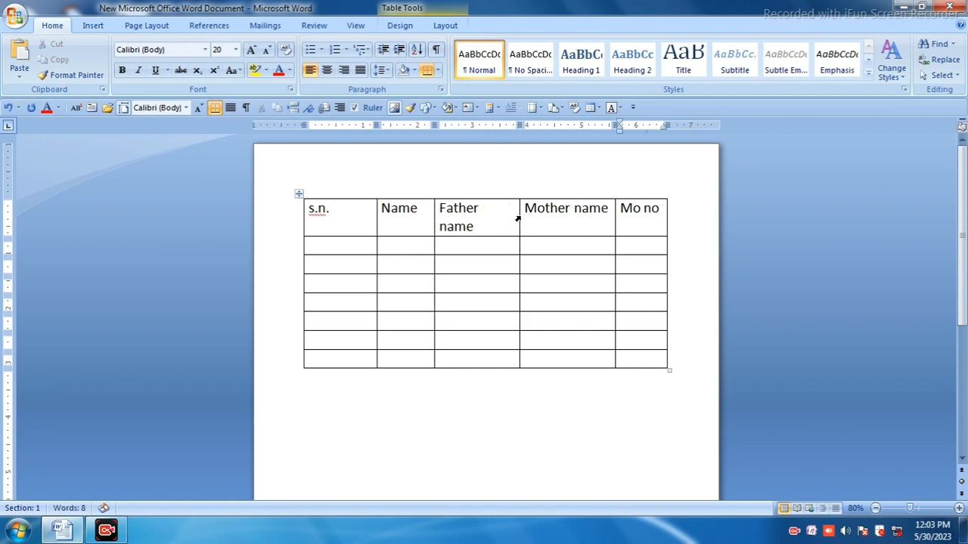
left_click_drag(664, 217, 676, 218)
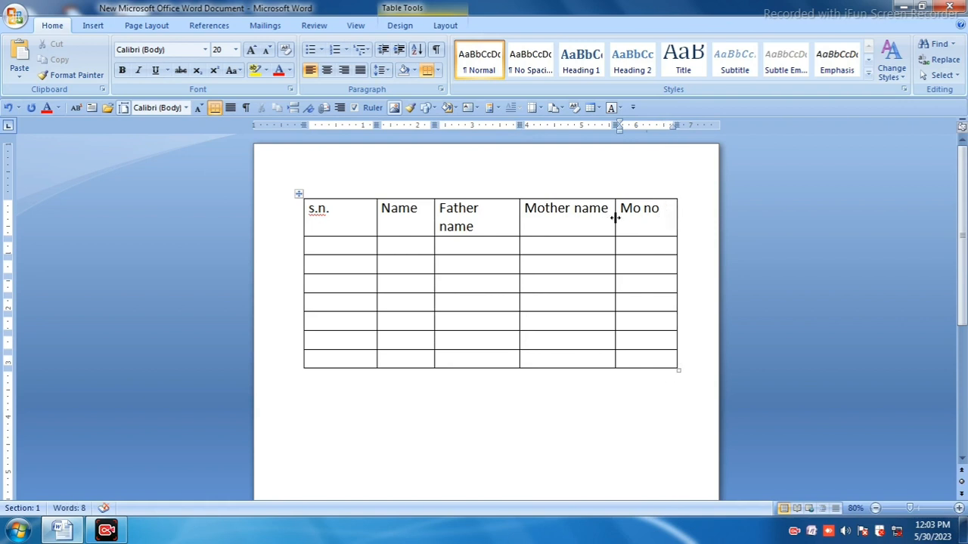
left_click_drag(615, 218, 626, 217)
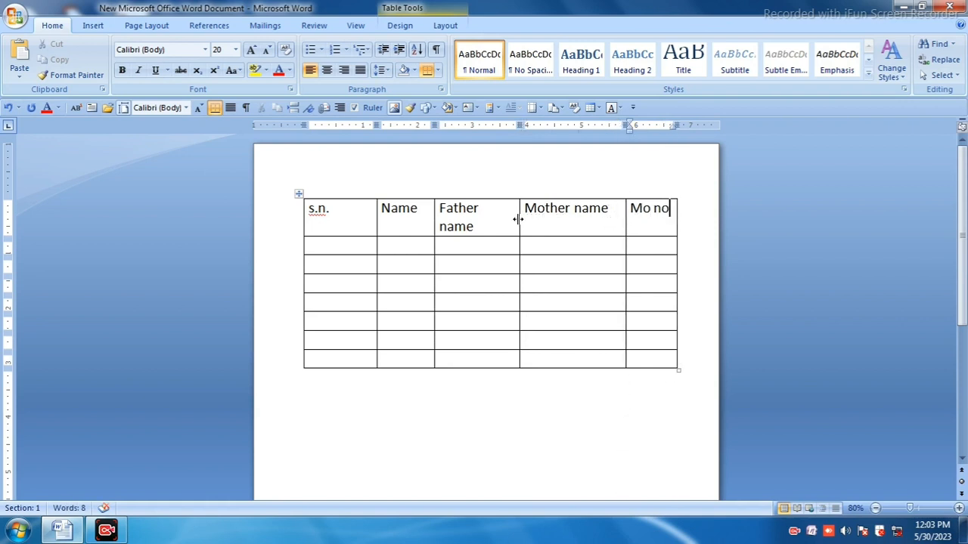
left_click_drag(518, 219, 529, 219)
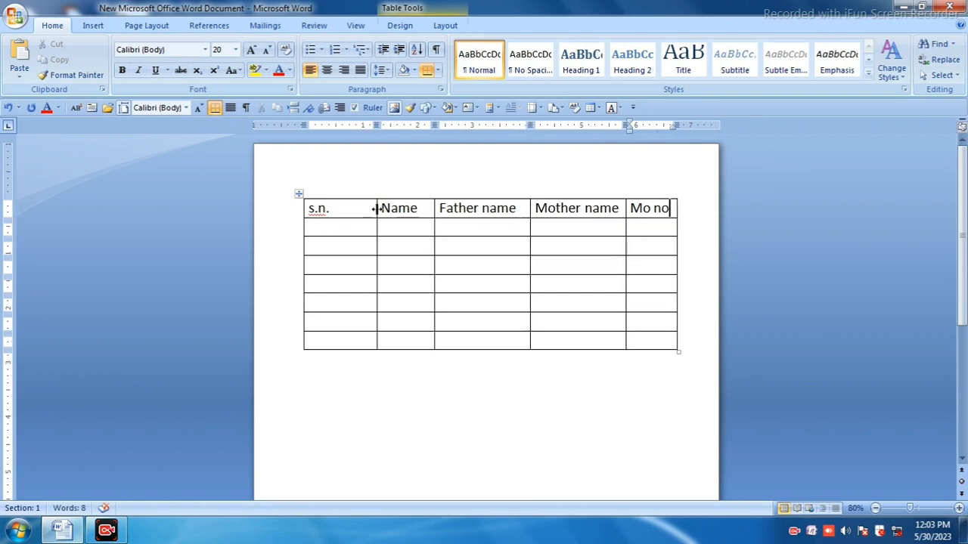
left_click_drag(375, 208, 342, 210)
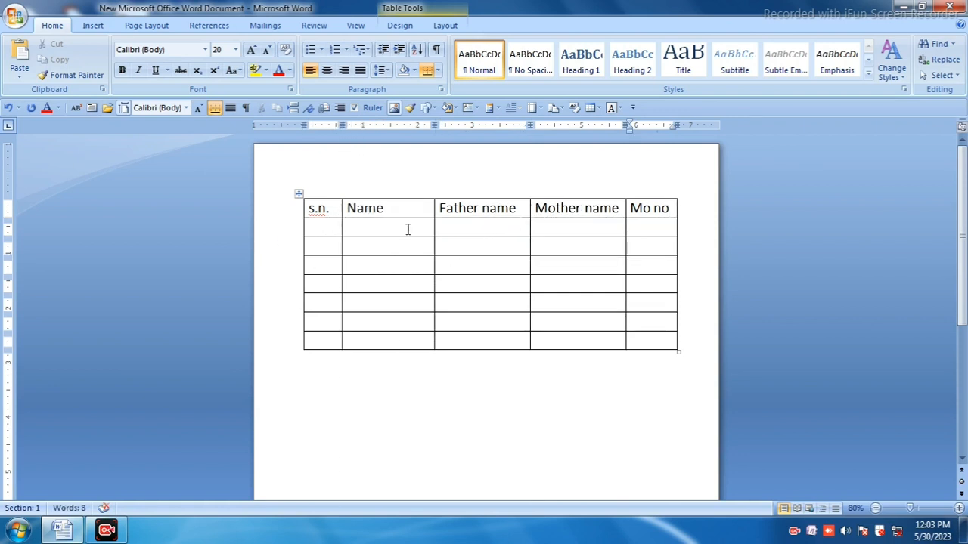
left_click_drag(434, 208, 410, 210)
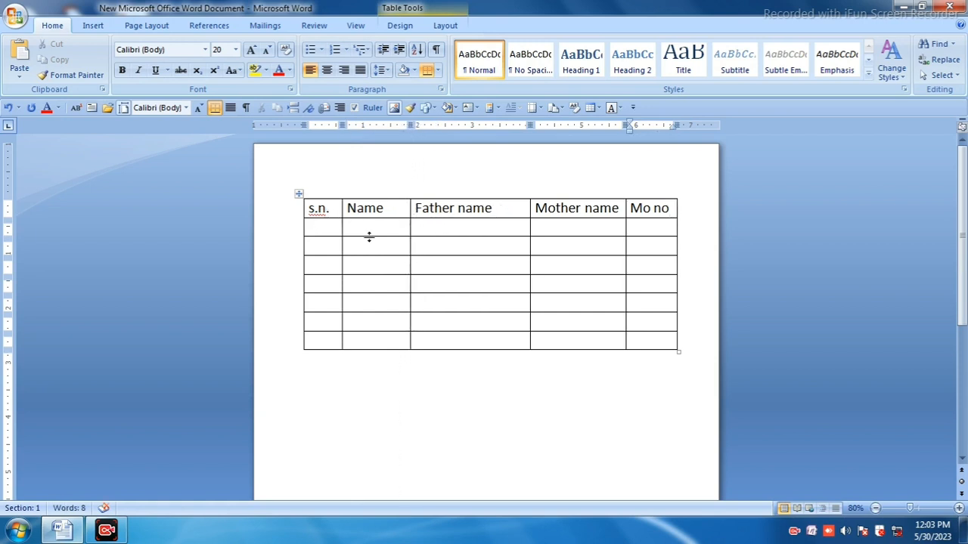
- Number the first three rows under the s.n. heading 1, 2 and 3
left_click(326, 228)
type("1")
key("Return")
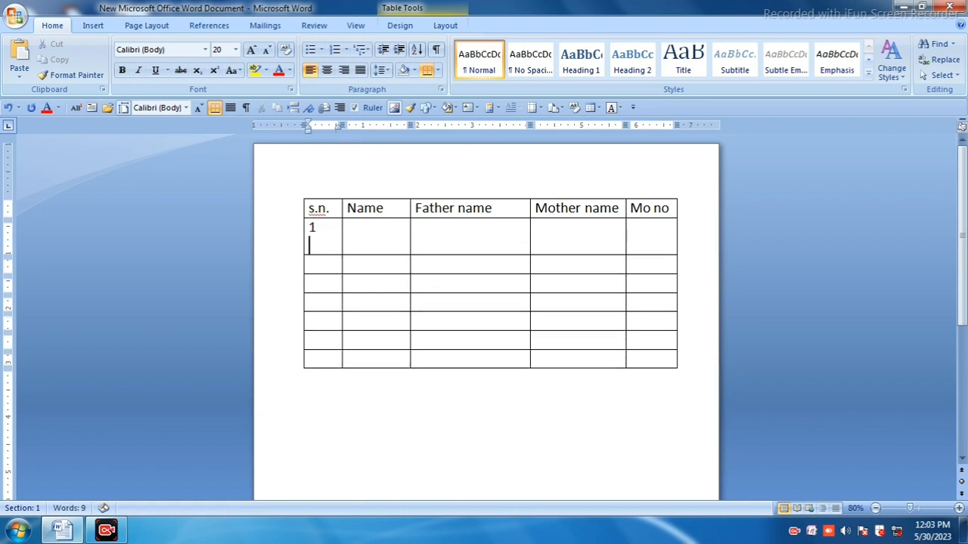
key("BackSpace")
key("Down")
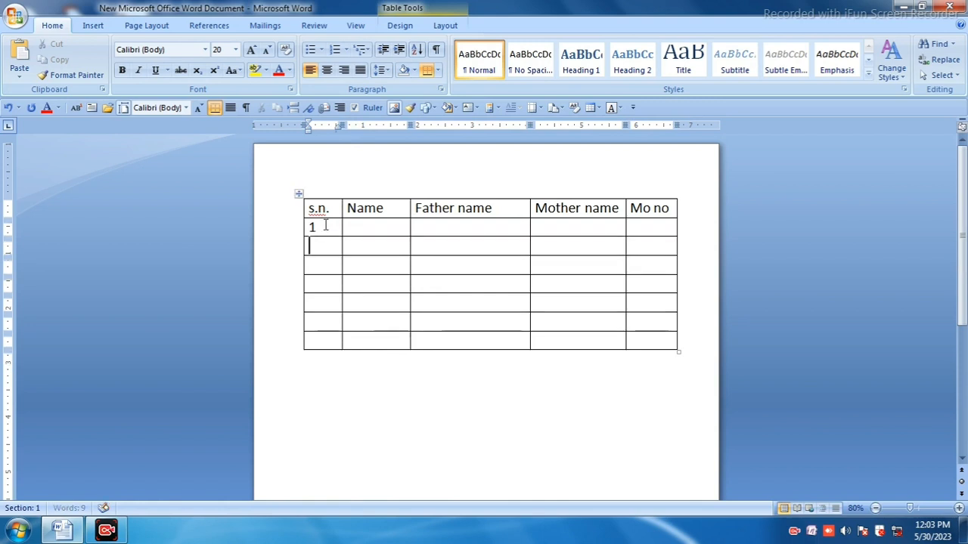
type("2")
key("Down")
type("3")
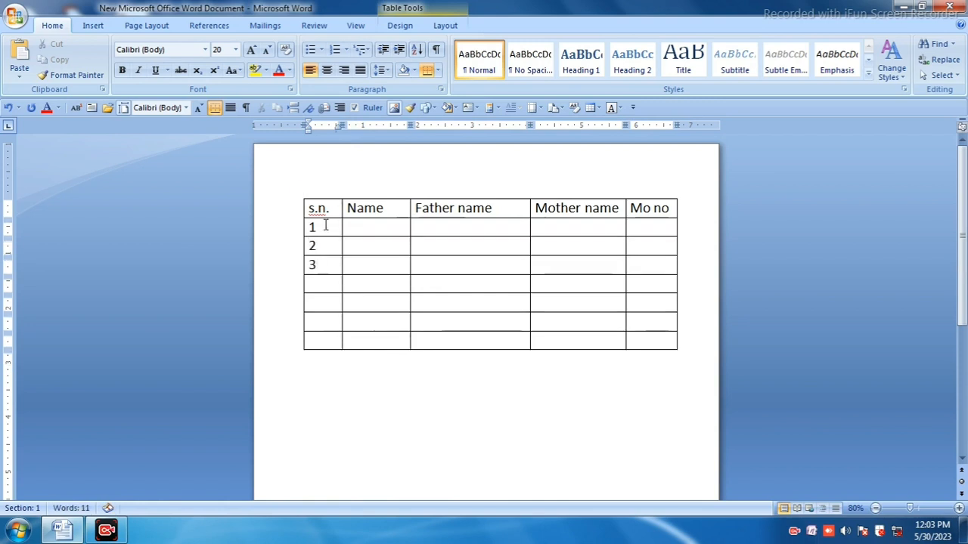
key("Down")
left_click(374, 227)
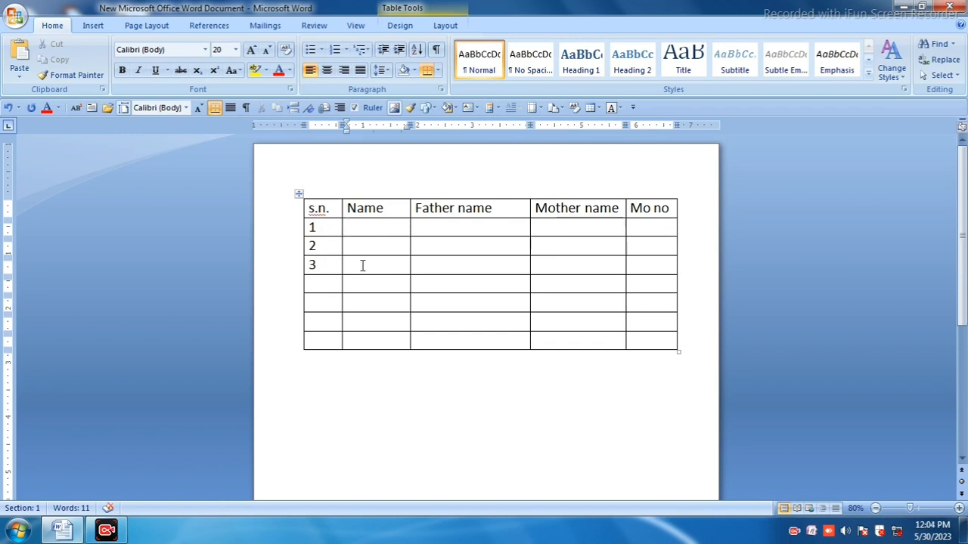
- Insert a second table with 5 columns and 50 rows below the first one, leaving a blank line between them
left_click(92, 27)
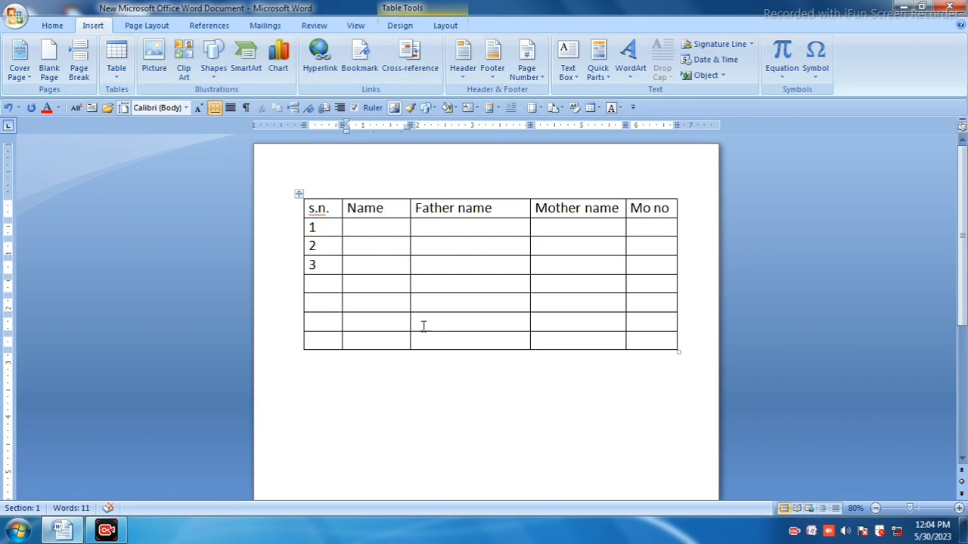
left_click(364, 235)
left_click(326, 382)
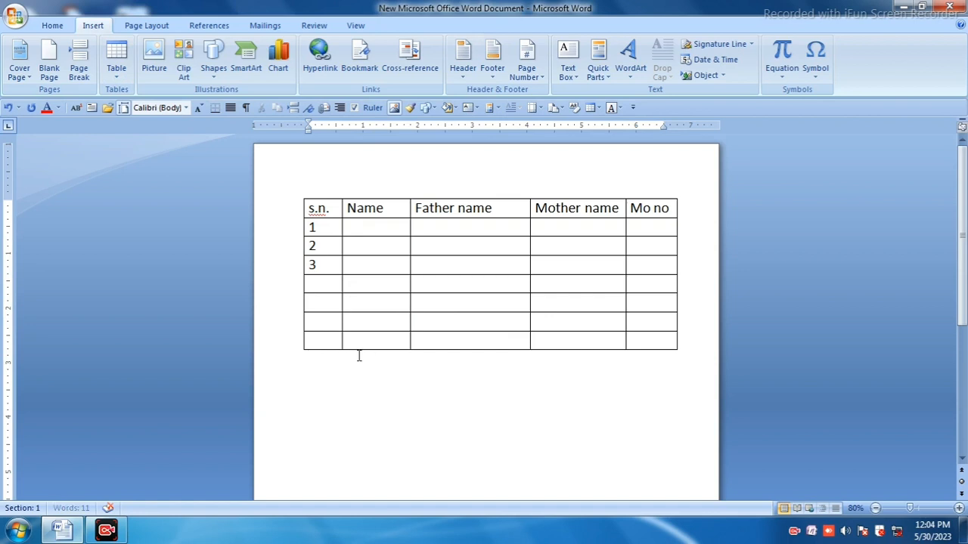
key("Return")
key("ctrl+z")
left_click(114, 75)
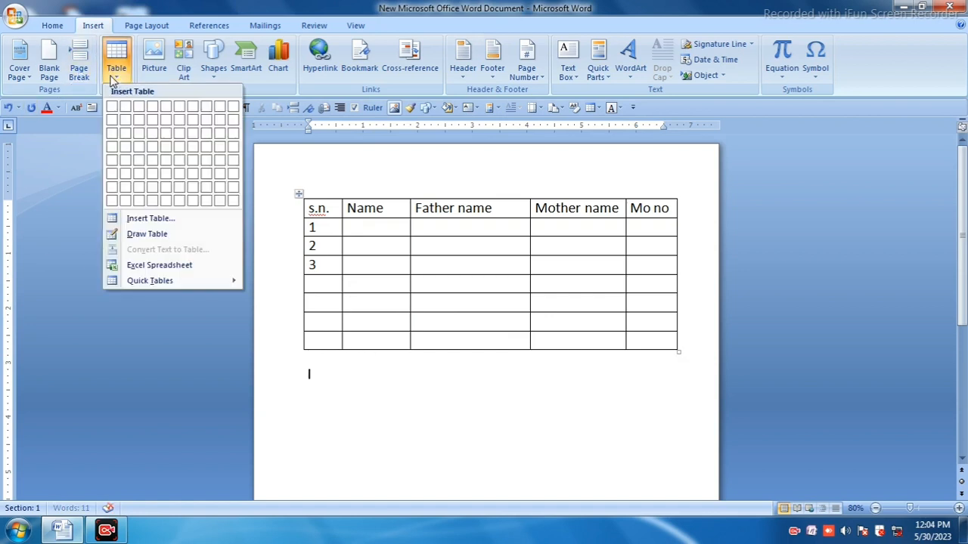
left_click(179, 222)
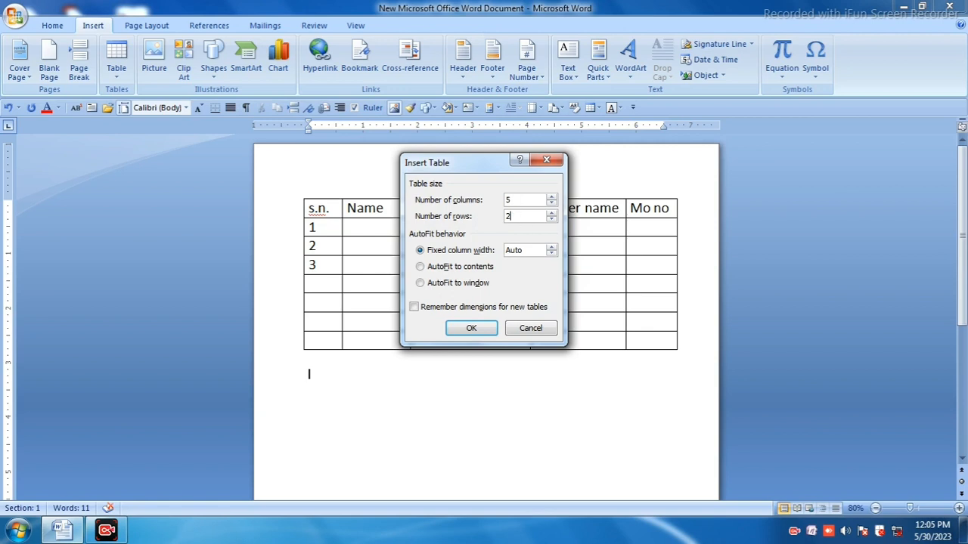
key("BackSpace")
type("50")
left_click(470, 330)
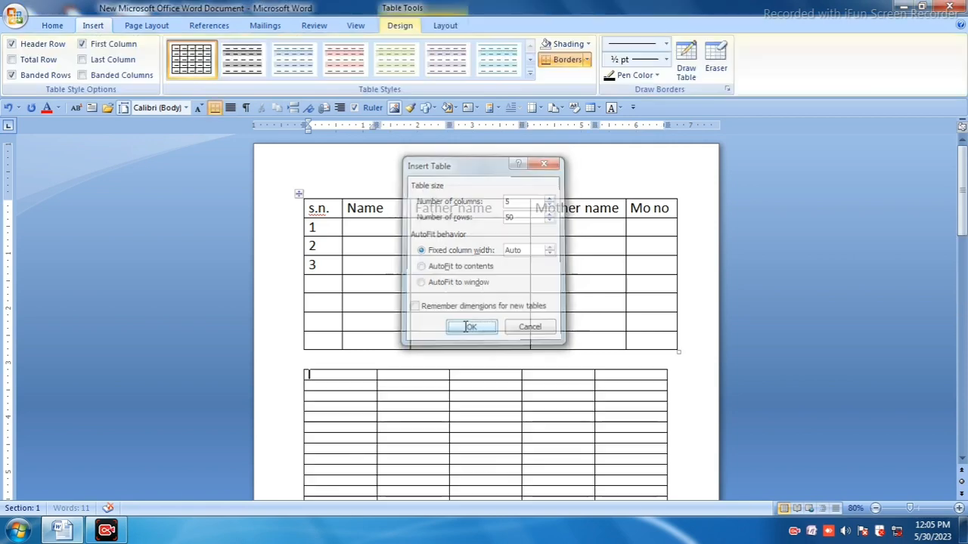
scroll(533, 387, "down", 4)
scroll(533, 388, "down", 4)
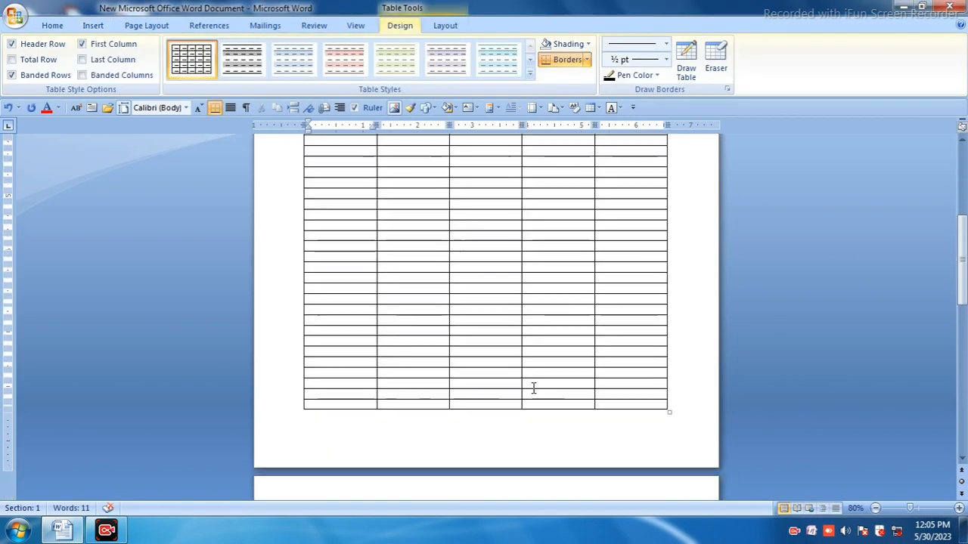
- Select the entire 50-row table and enlarge its font size several increments to make the rows taller
scroll(532, 387, "up", 4)
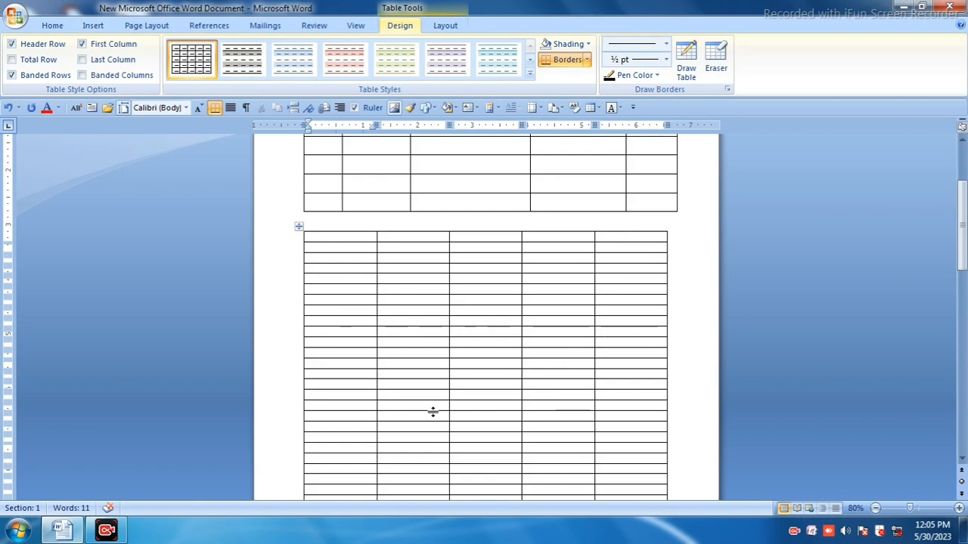
scroll(431, 400, "down", 4)
scroll(427, 392, "up", 4)
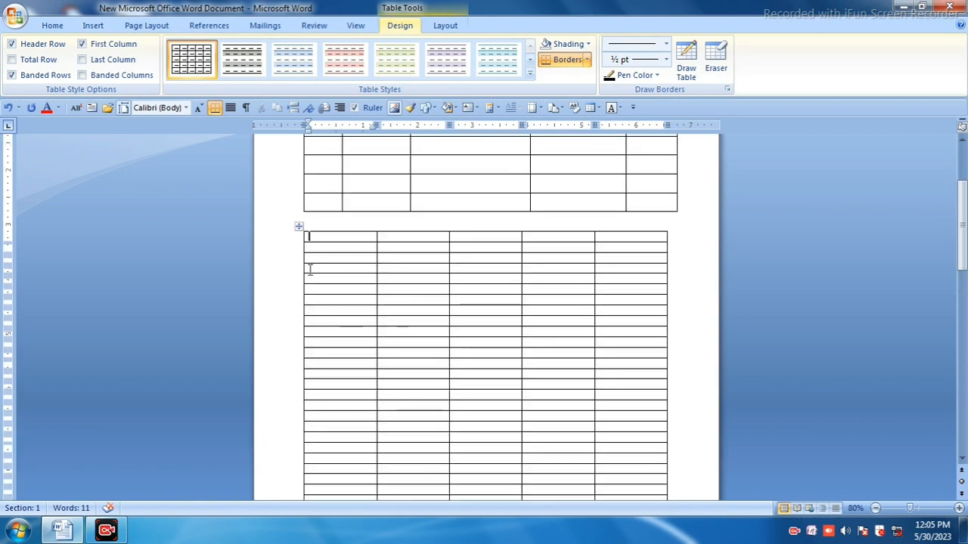
left_click(298, 229)
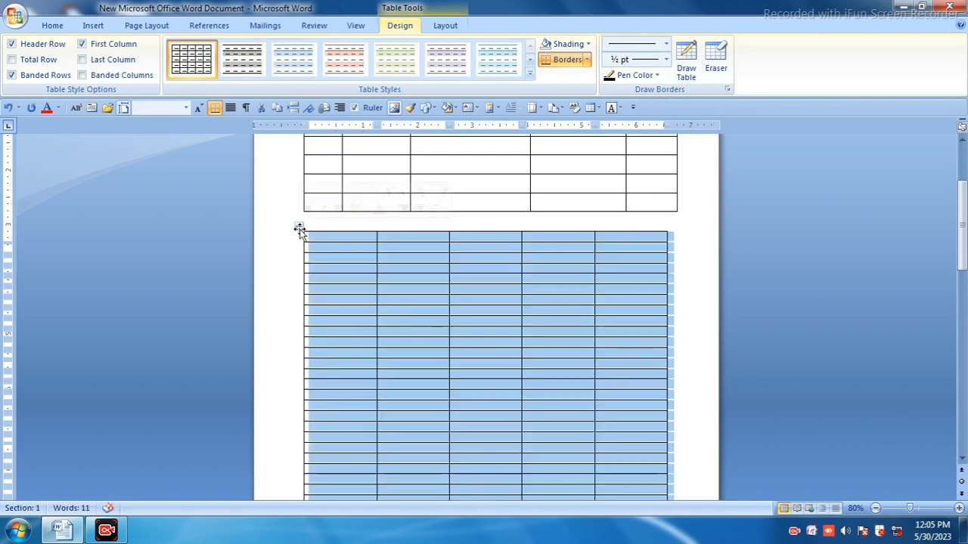
left_click(55, 26)
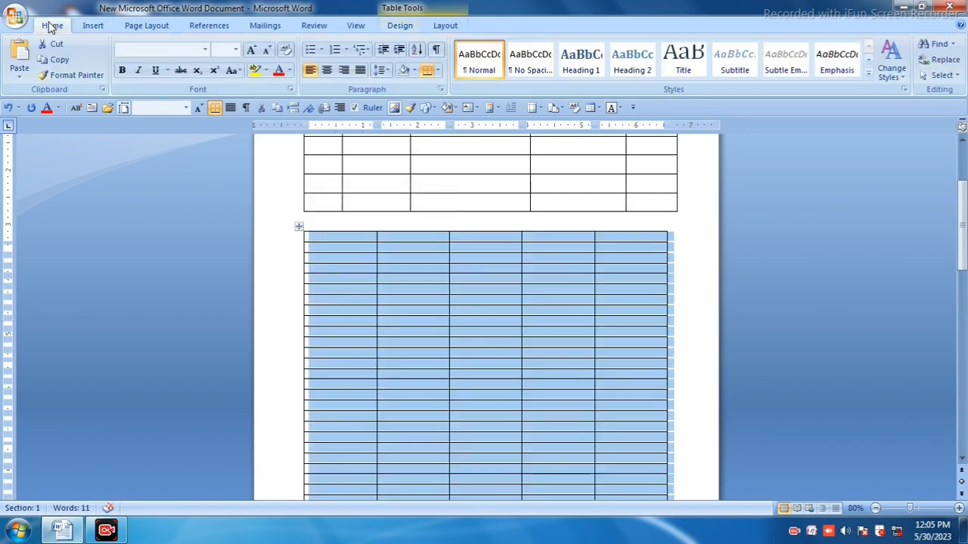
left_click(248, 52)
left_click(249, 51)
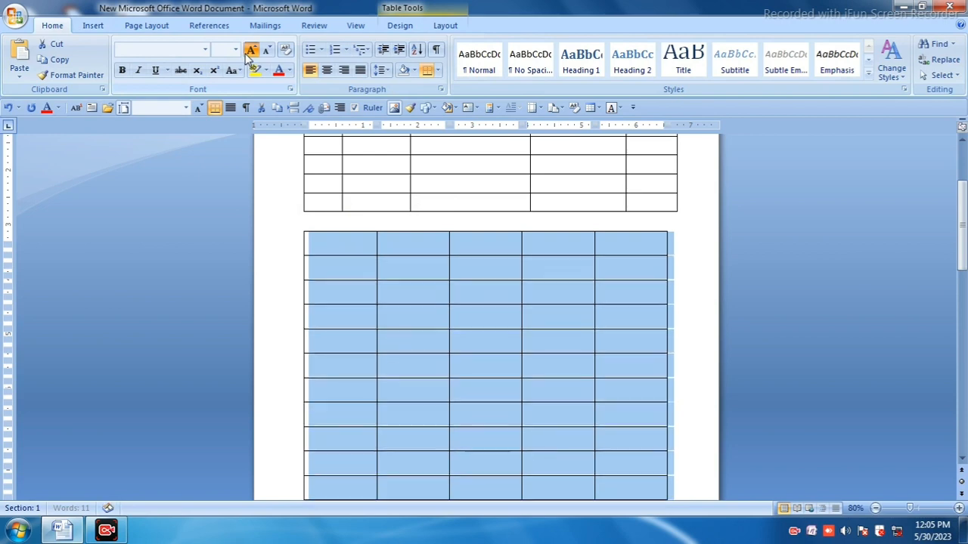
left_click(249, 51)
scroll(457, 365, "down", 3)
scroll(456, 364, "down", 10)
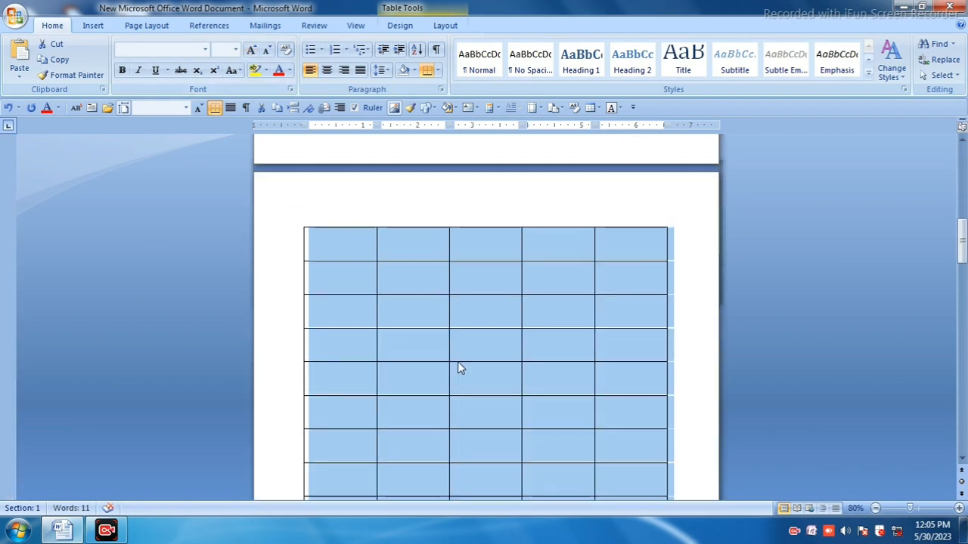
scroll(458, 361, "up", 6)
scroll(456, 364, "up", 4)
scroll(464, 391, "down", 8)
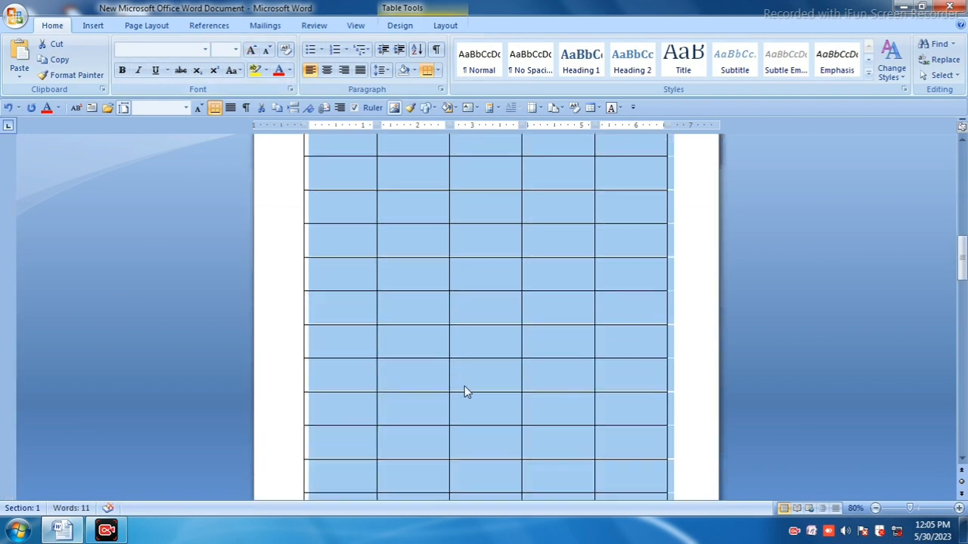
scroll(449, 371, "up", 5)
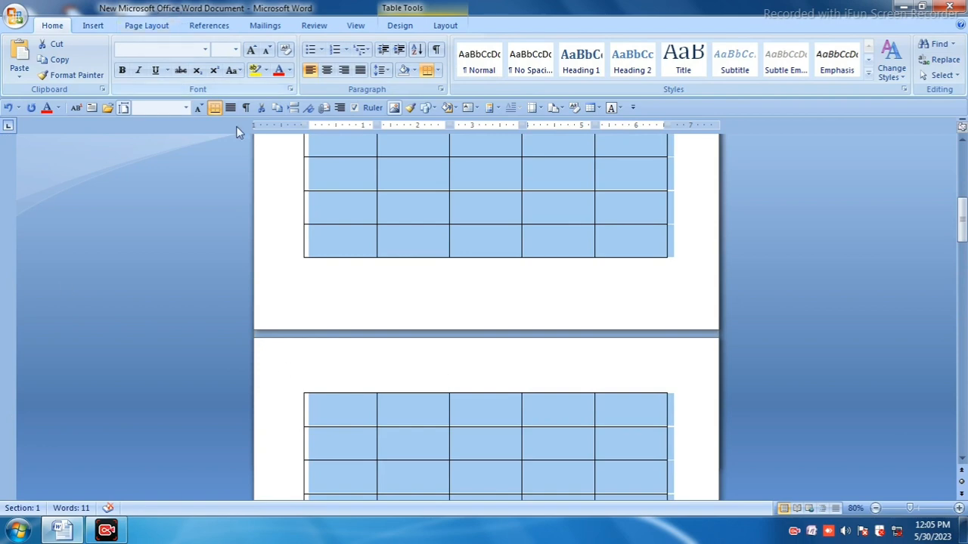
- Undo the font enlargement, the insertion of the 50-row table and the blank line above it
key("ctrl+z")
key("ctrl+z")
key("ctrl+z")
key("ctrl+z")
key("ctrl+z")
key("ctrl+z")
key("ctrl+z")
key("ctrl+z")
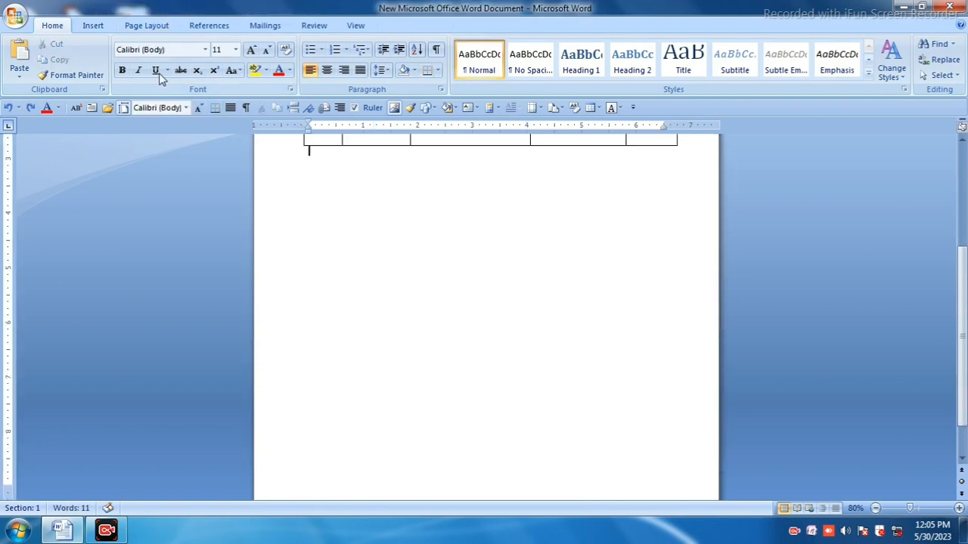
- Draw two full-width rows directly below the existing table with the Draw Table tool
left_click(97, 25)
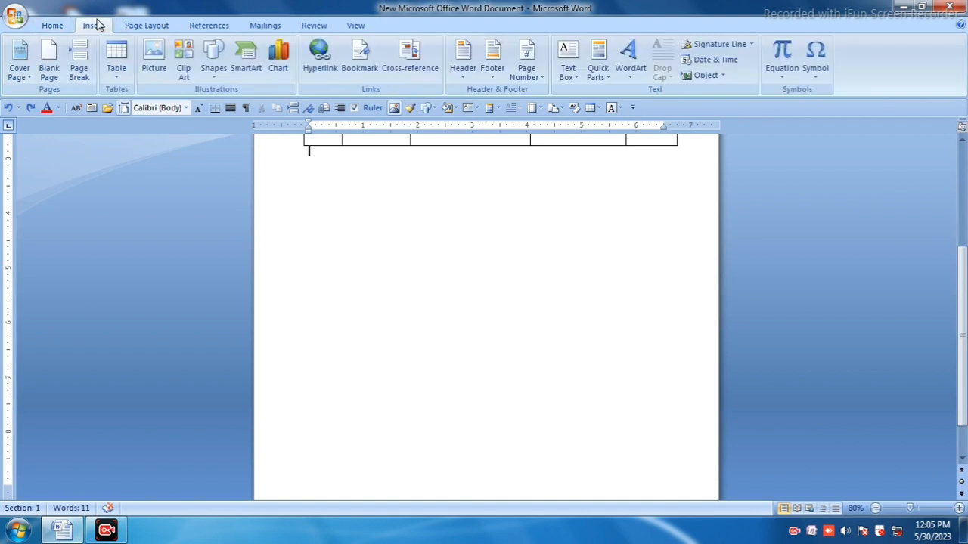
left_click(123, 80)
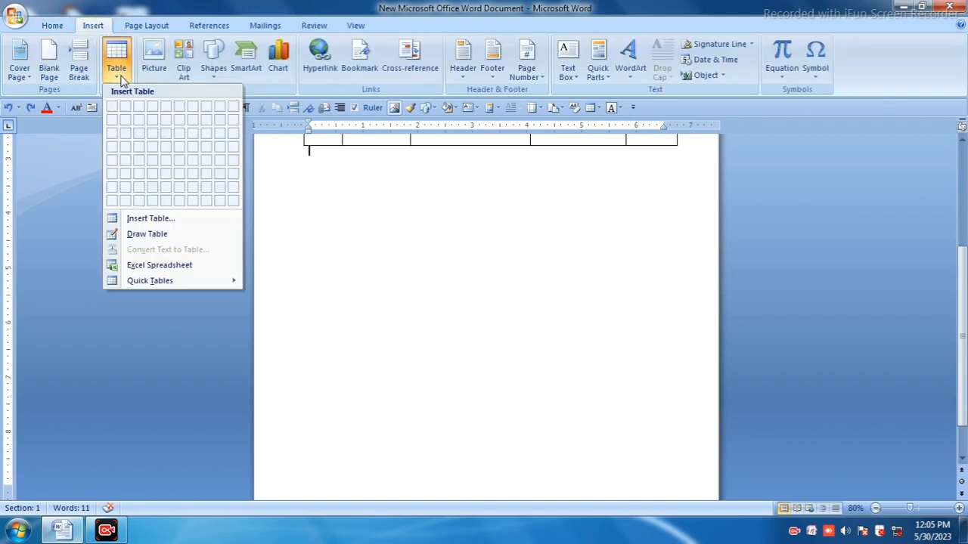
left_click(148, 235)
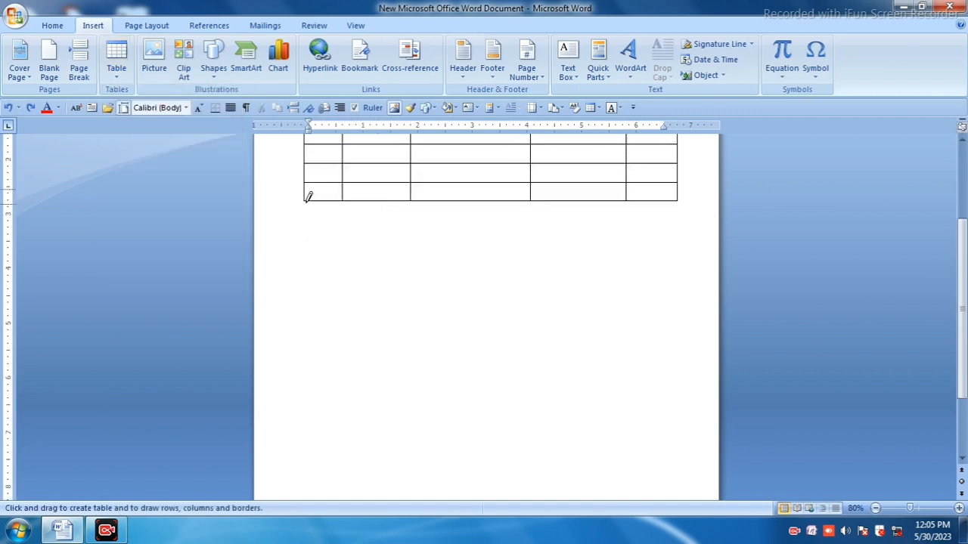
mouse_move(306, 200)
left_mouse_down()
mouse_move(326, 223)
mouse_move(681, 219)
left_mouse_up()
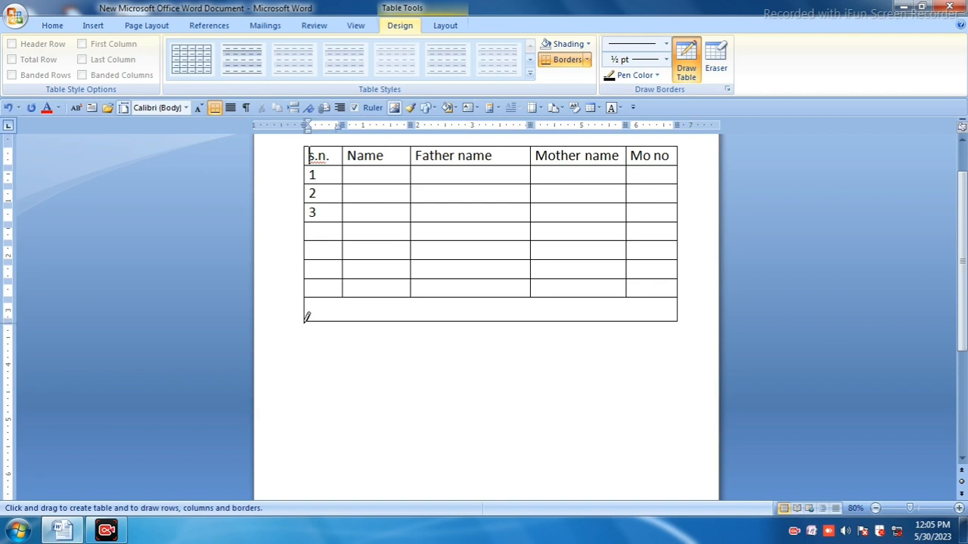
mouse_move(306, 321)
left_mouse_down()
mouse_move(497, 359)
mouse_move(681, 346)
left_mouse_up()
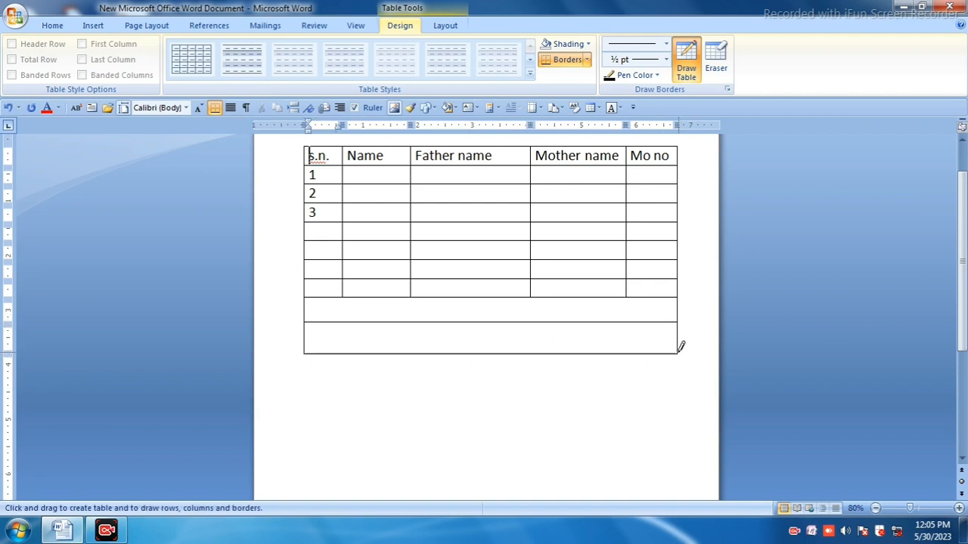
- Divide the two drawn rows into five columns in line with those above, and split the last row horizontally in two
left_click_drag(412, 290, 411, 352)
left_click_drag(345, 289, 345, 352)
left_click_drag(533, 291, 533, 352)
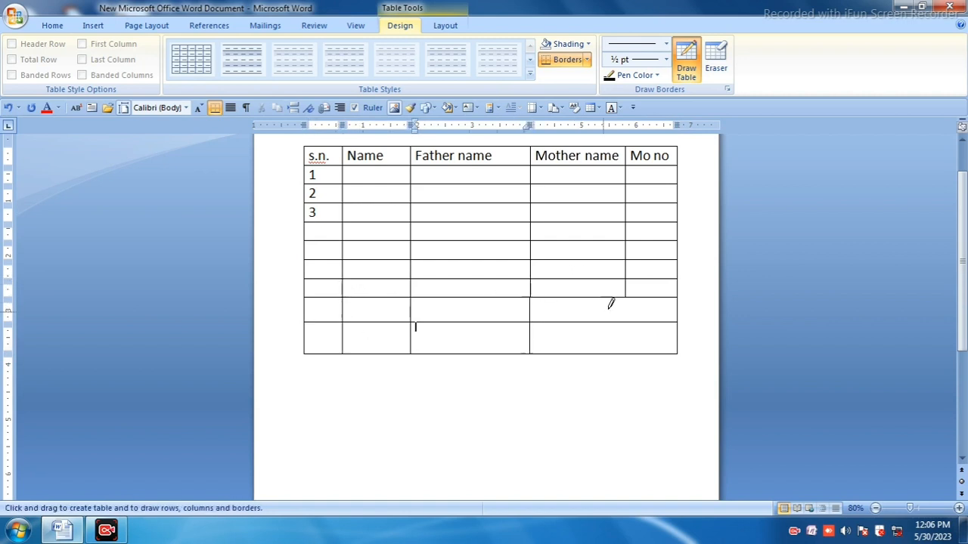
left_click_drag(627, 290, 626, 352)
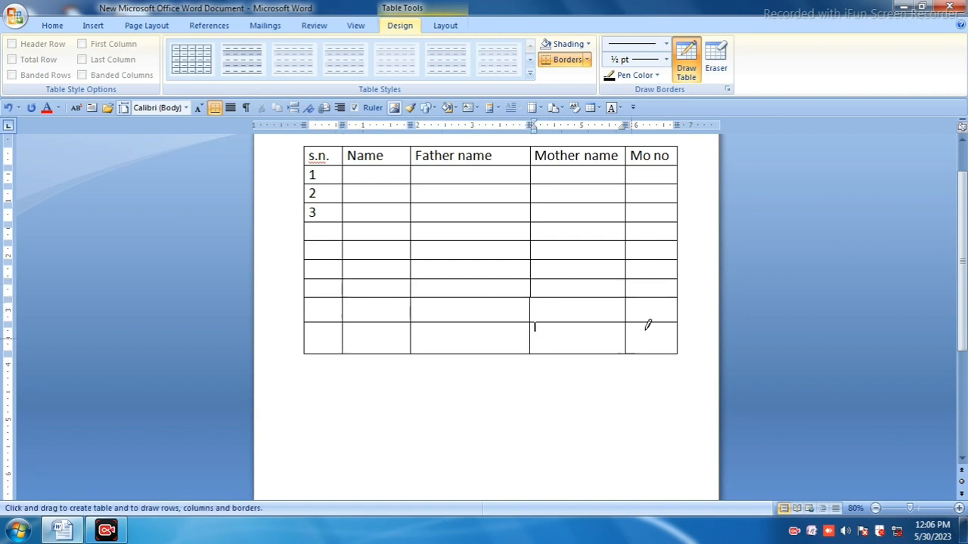
left_click_drag(308, 336, 690, 333)
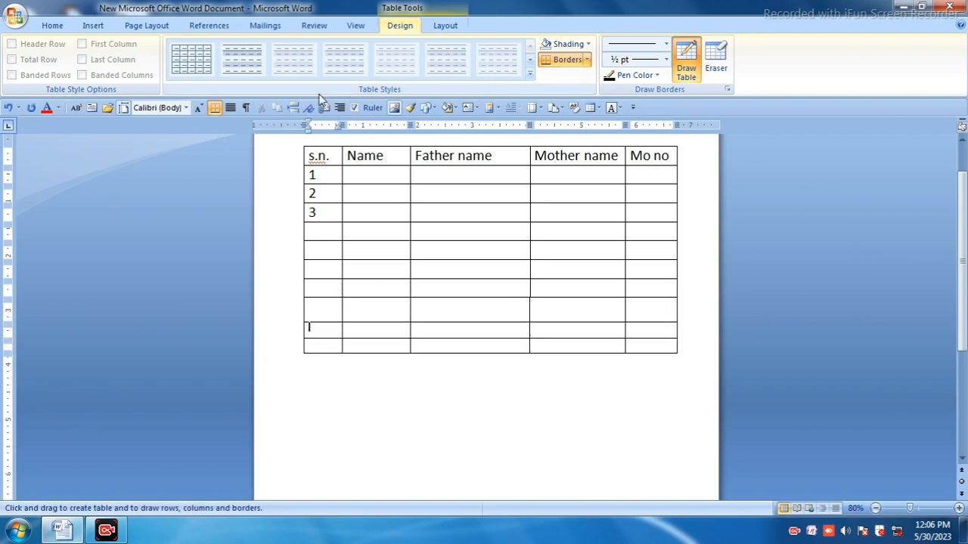
- Insert an Excel spreadsheet into the s.n. column near the table's end and widen it to 10 rows by 10 columns
left_click(93, 26)
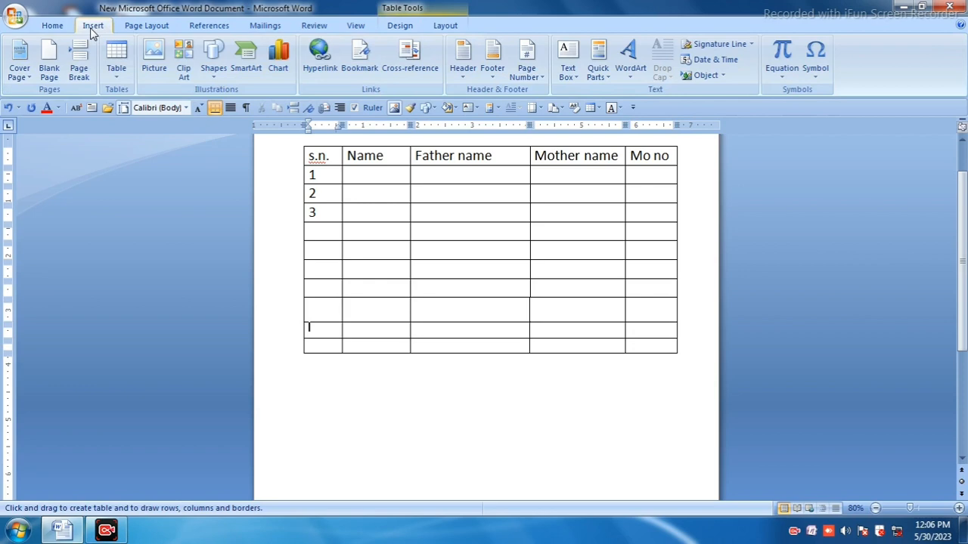
left_click(115, 62)
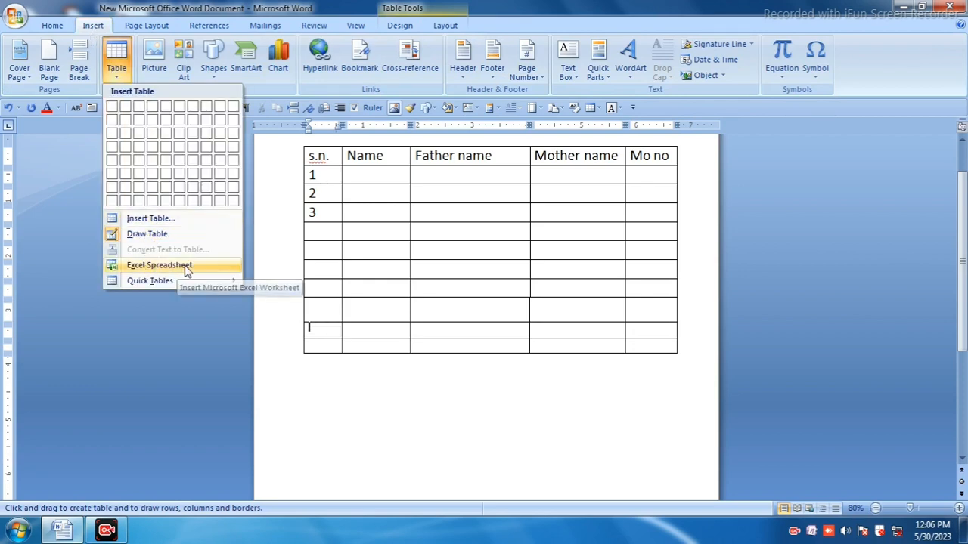
mouse_move(172, 279)
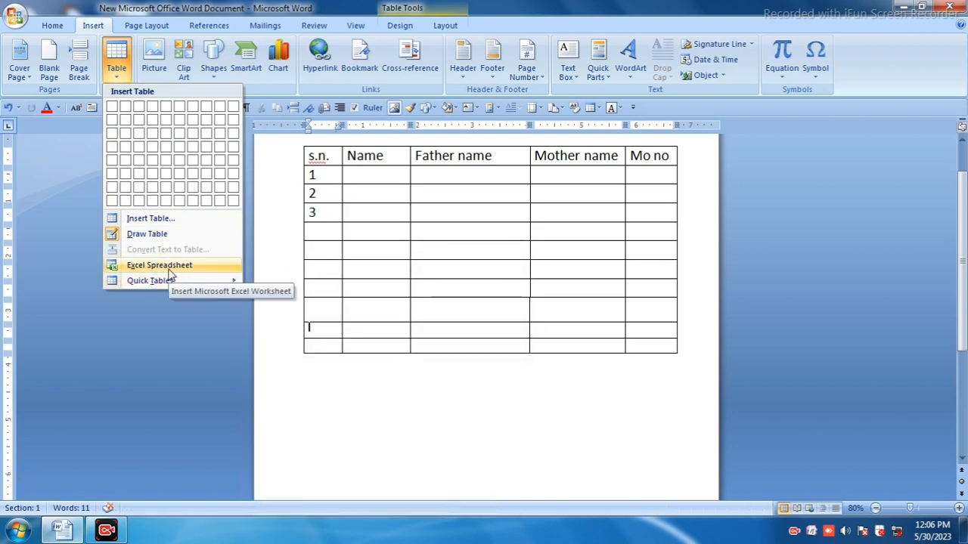
left_click(182, 267)
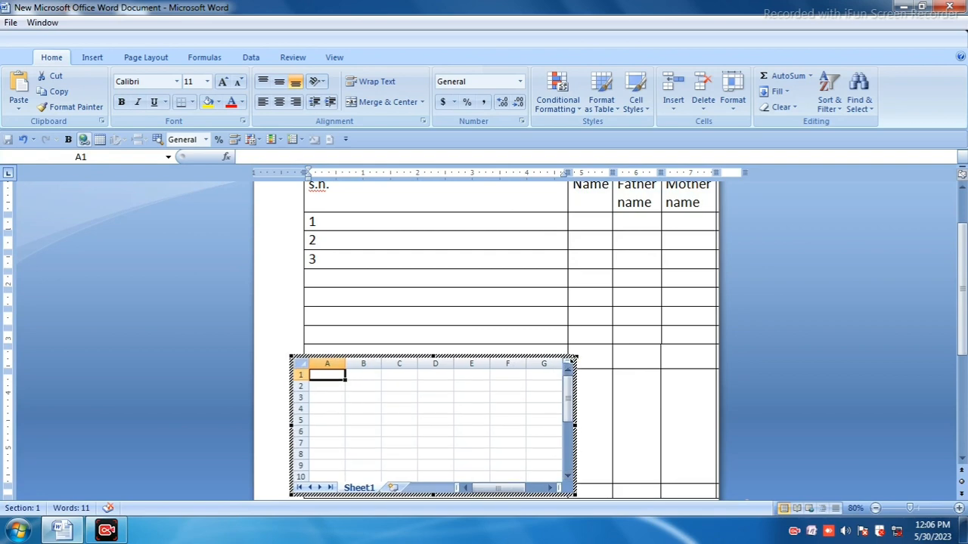
left_click_drag(573, 362, 685, 315)
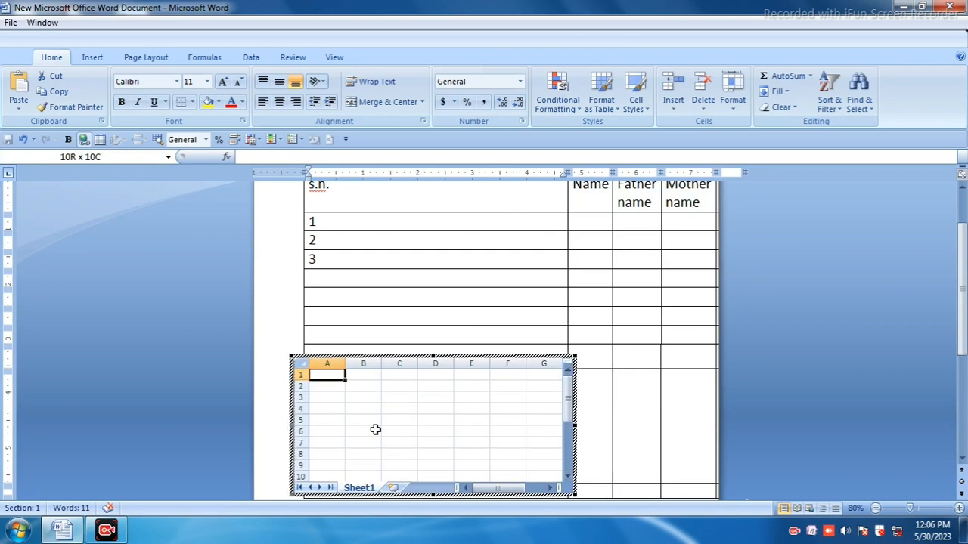
left_click(366, 406)
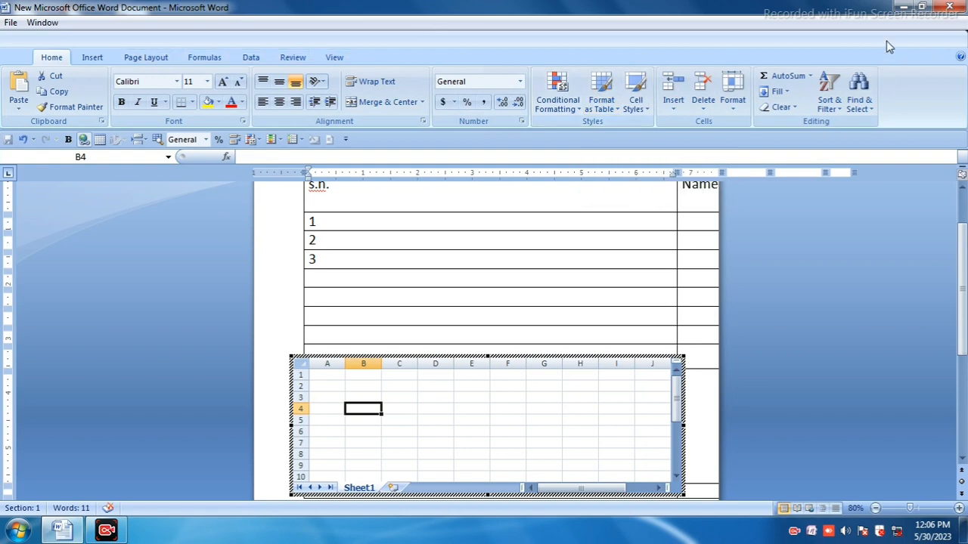
- Close the document without saving its changes and reopen New Microsoft Office Word Document from the desktop
left_click(949, 7)
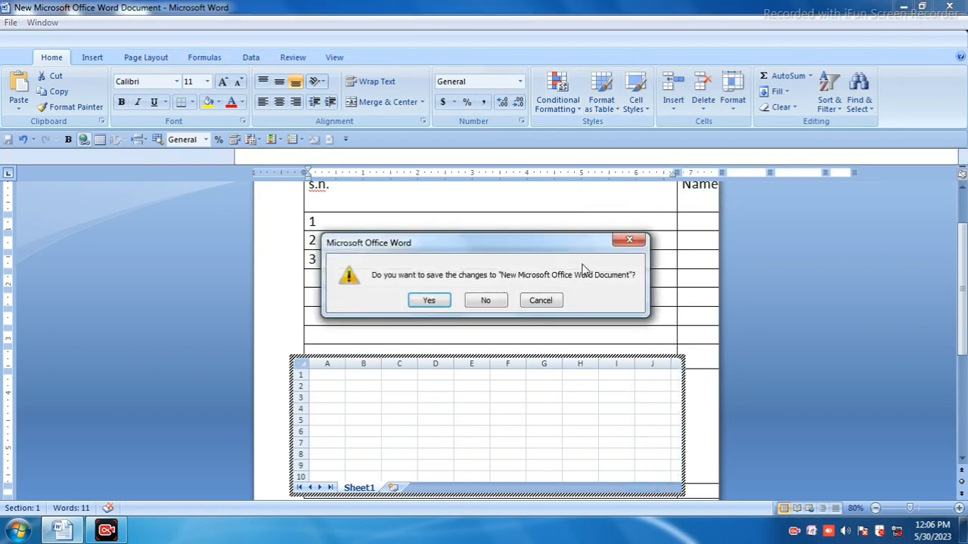
left_click(486, 301)
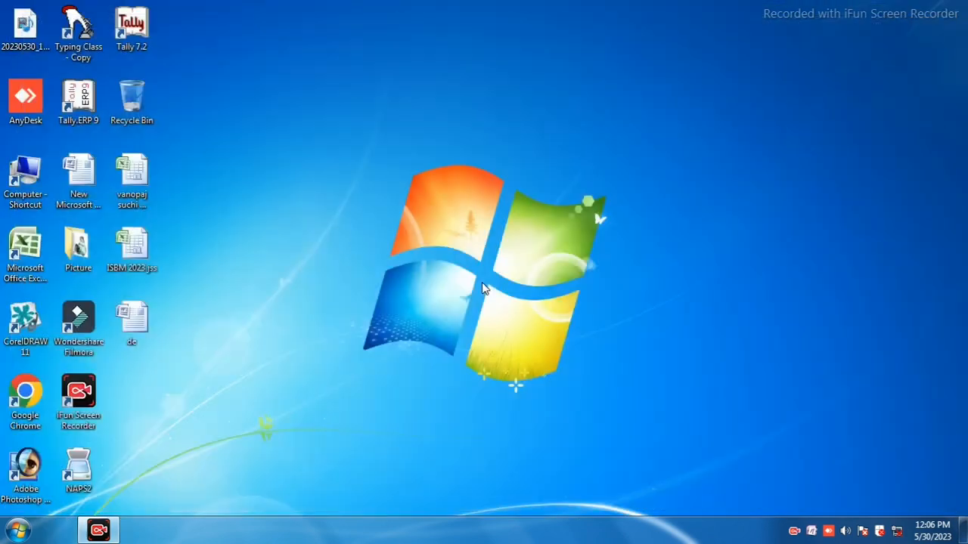
double_click(75, 173)
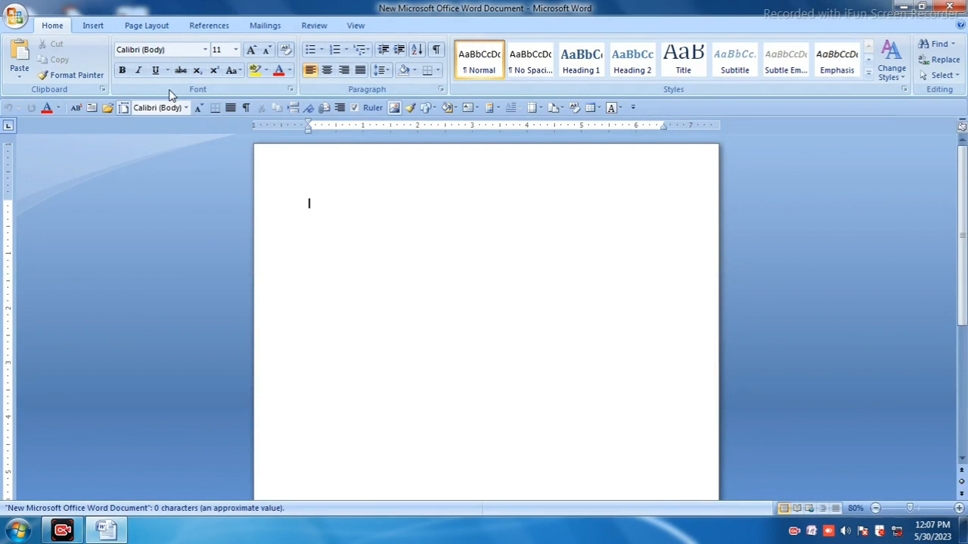
- Insert an Excel spreadsheet as a table at the start of the blank document
left_click(93, 25)
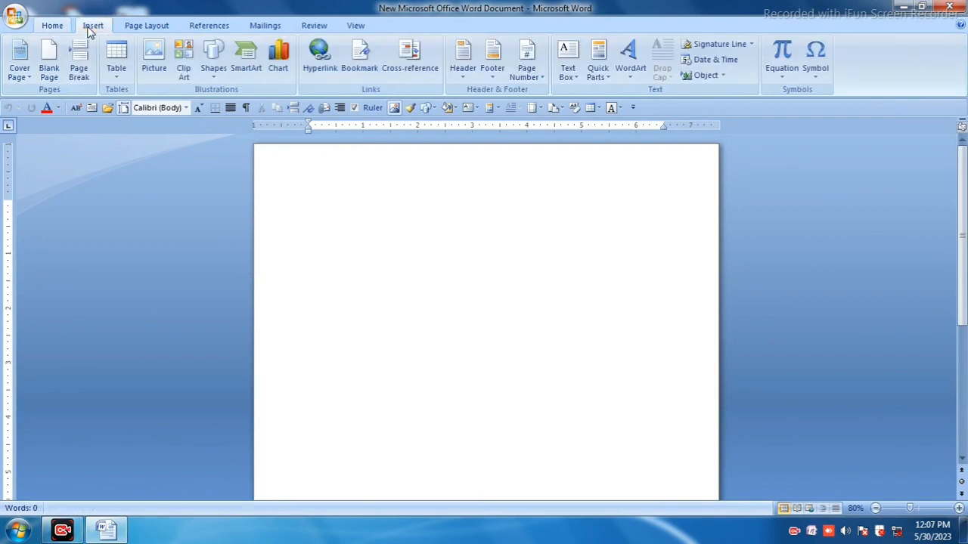
left_click(116, 75)
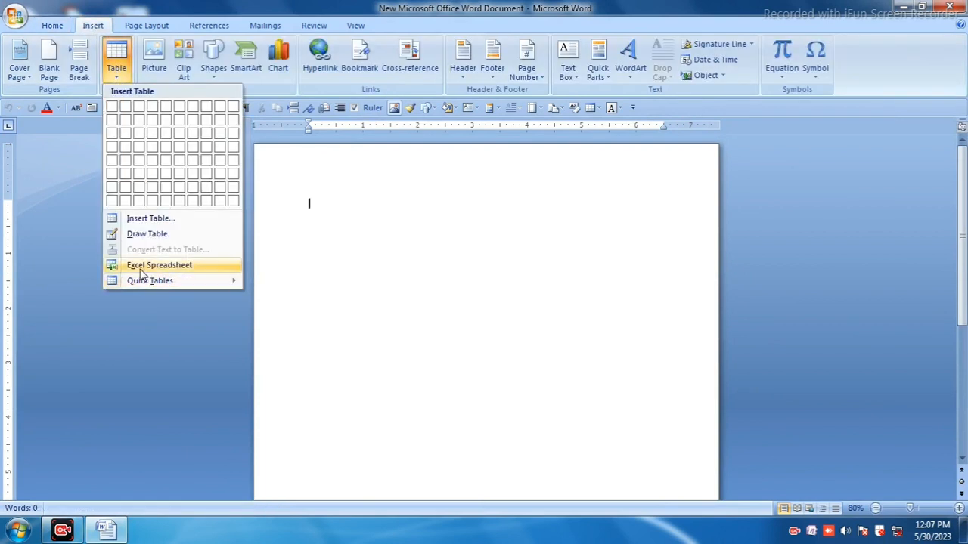
left_click(189, 266)
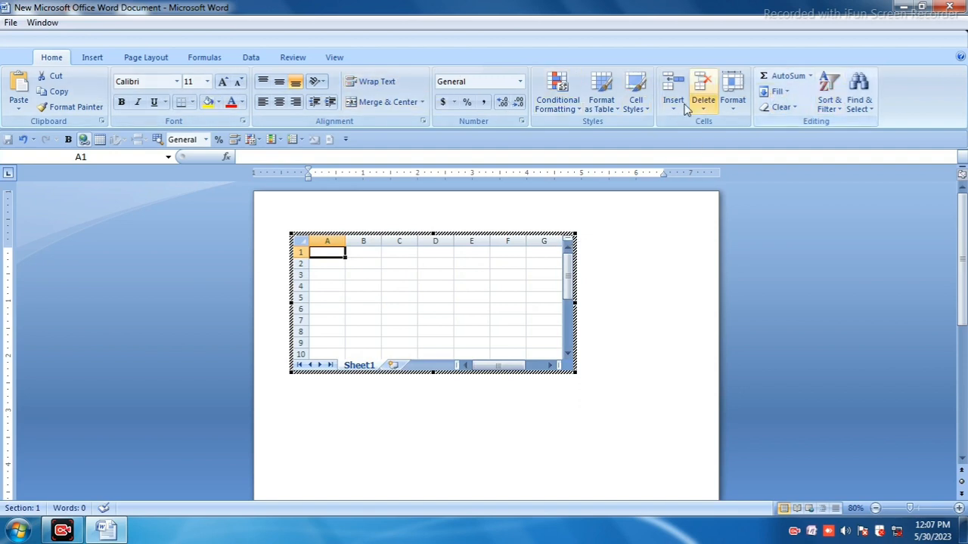
- Enter 44 in cell C3 and 55 in cell C4 of the embedded spreadsheet
left_click(397, 275)
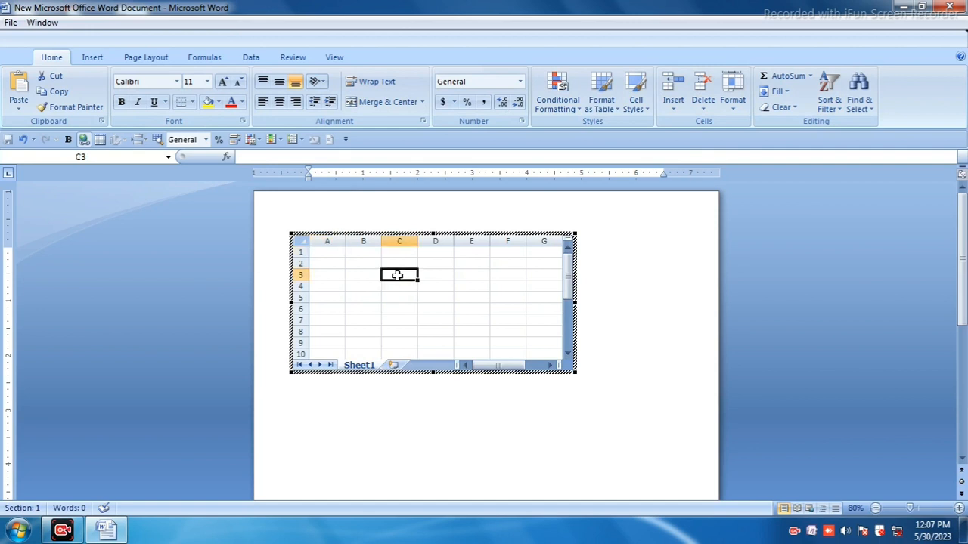
type("44")
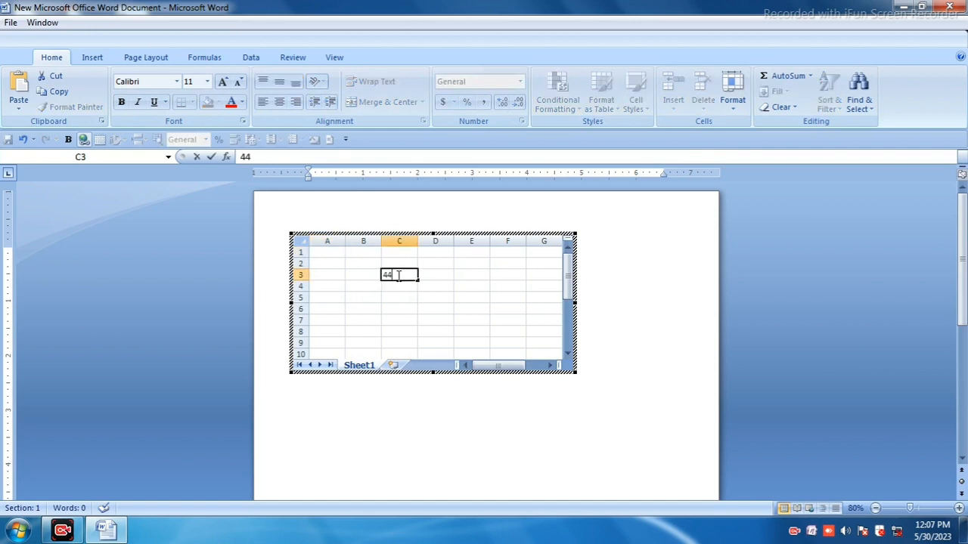
key("Return")
type("55")
key("Return")
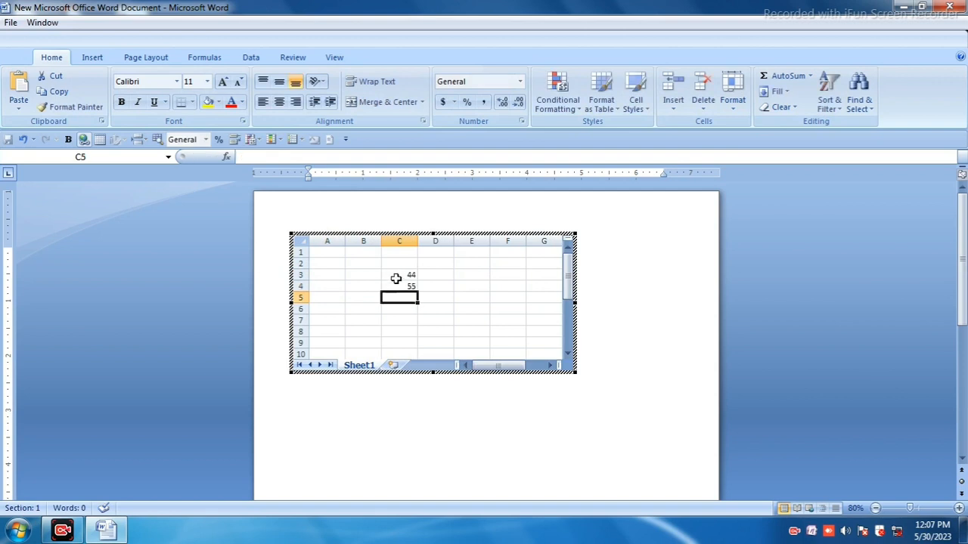
- Add up cells C3 and C4 with AutoSum, placing the total in cell C5
left_click(456, 285)
left_click_drag(397, 276, 399, 283)
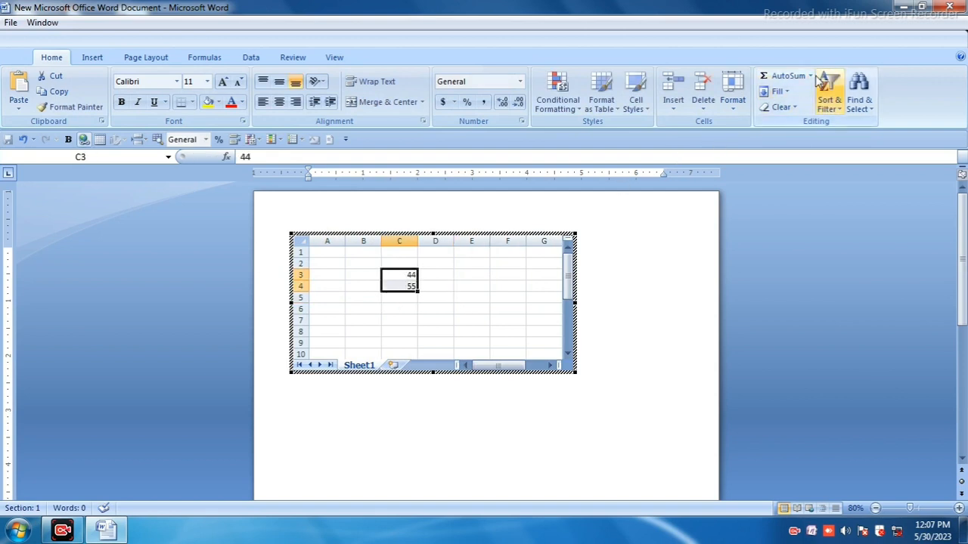
left_click(778, 76)
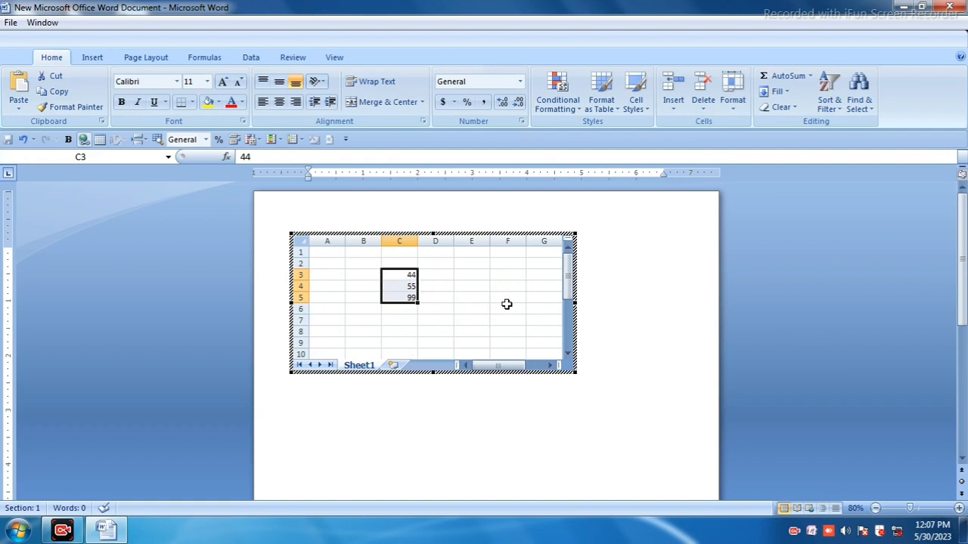
key("Return")
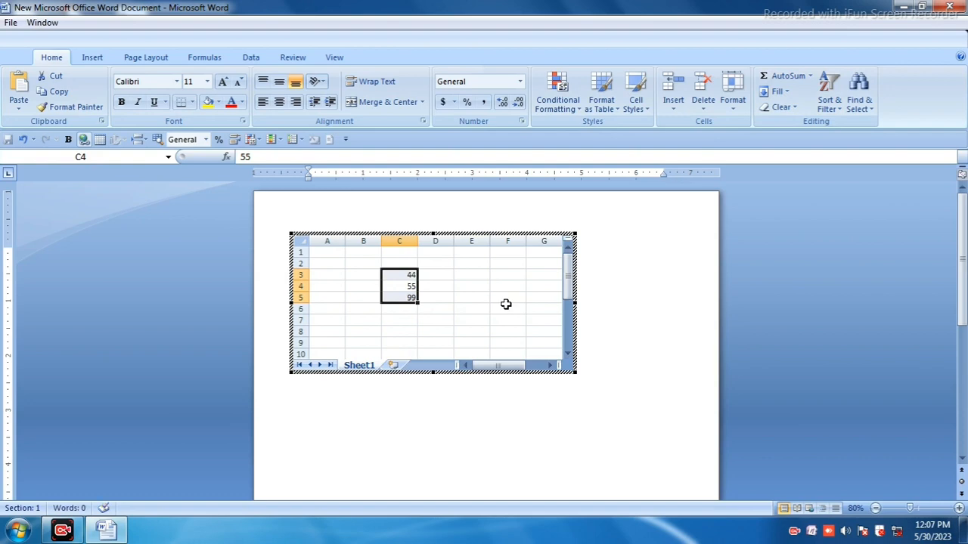
- Leave the embedded spreadsheet and insert the Screenshot_2021-12-06 portrait from the Sample Pictures folder after it
left_click(638, 297)
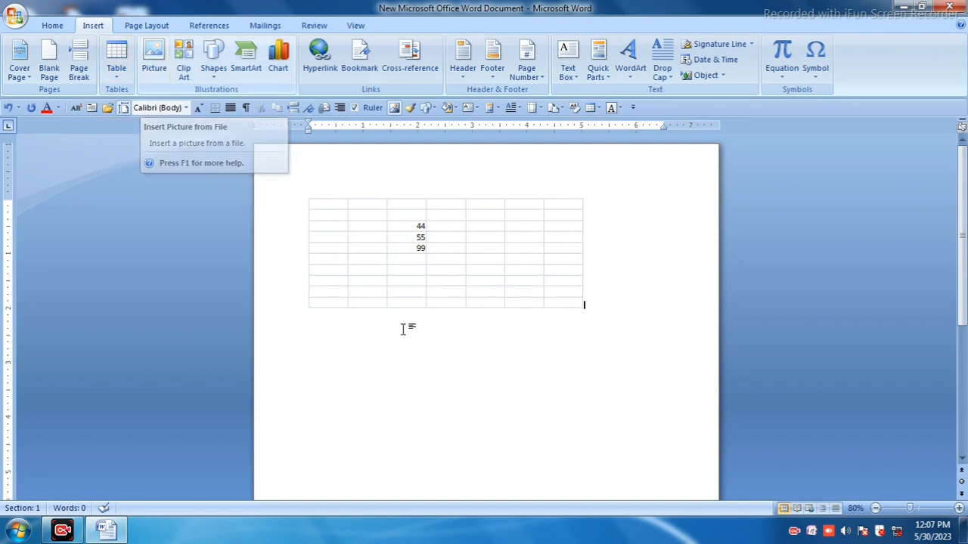
left_click(159, 76)
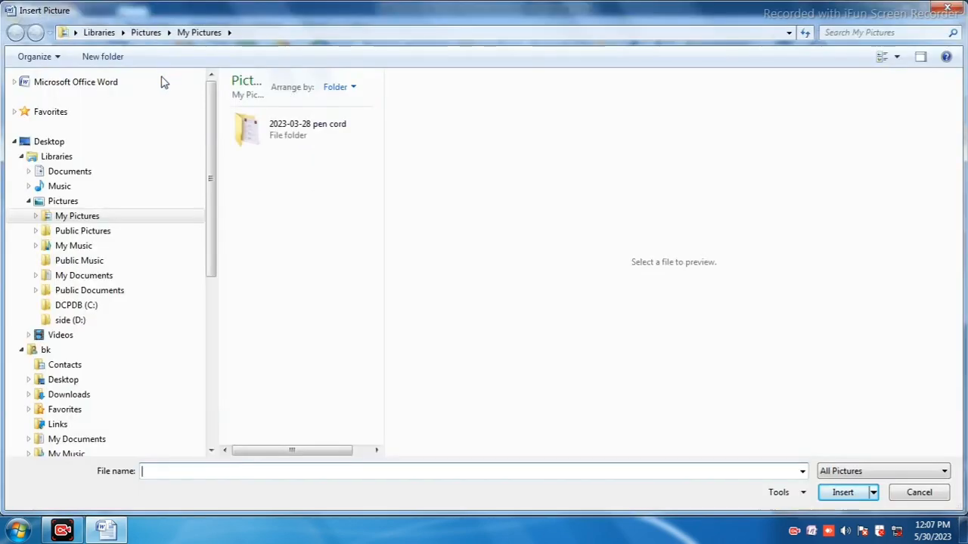
left_click(85, 192)
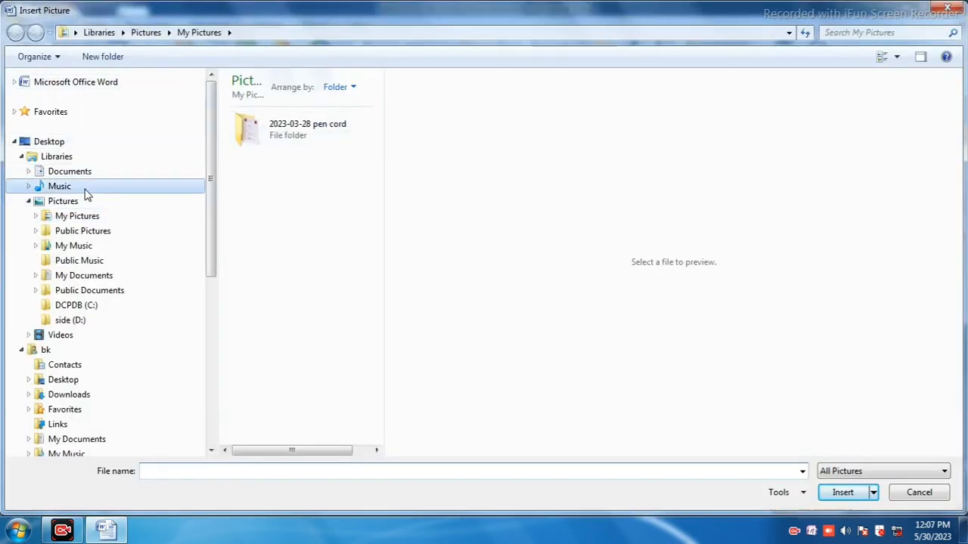
left_click(80, 202)
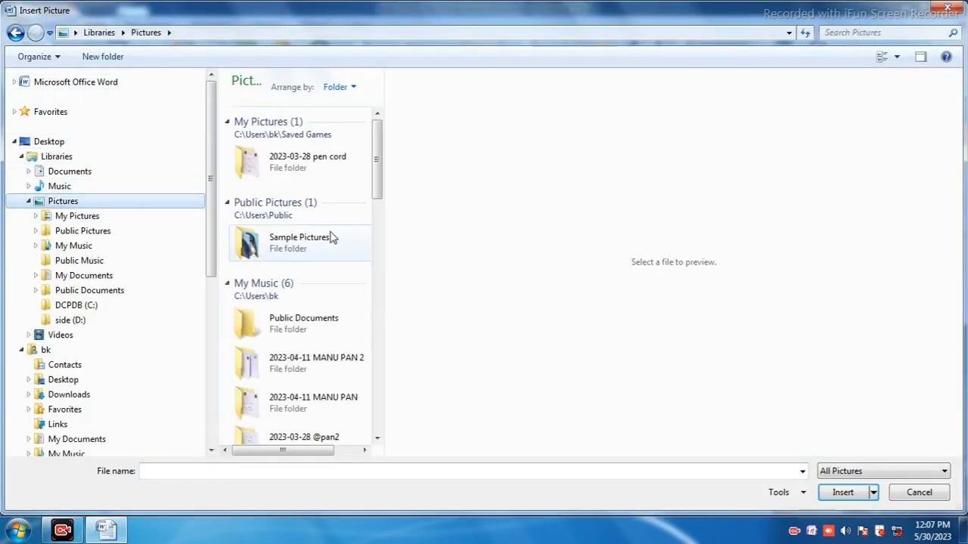
double_click(295, 239)
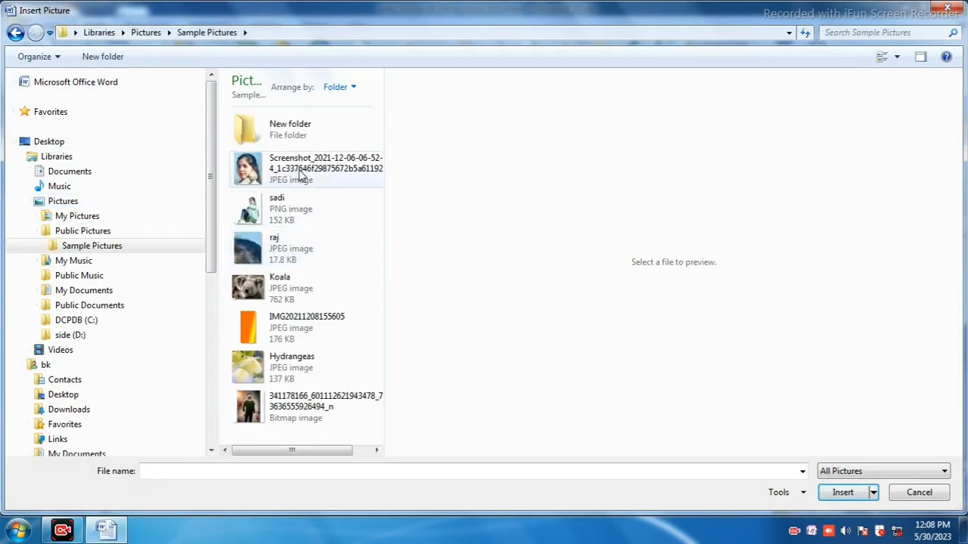
left_click(302, 173)
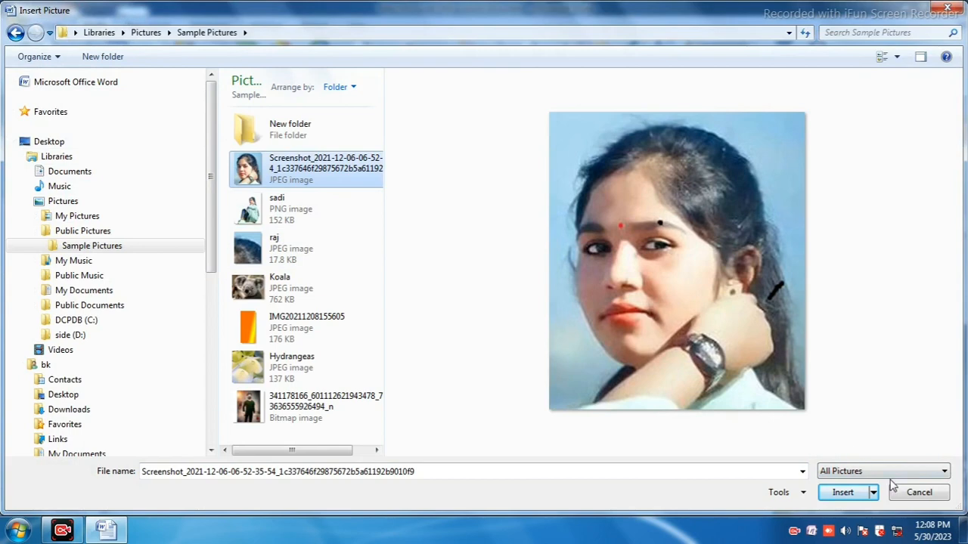
double_click(337, 180)
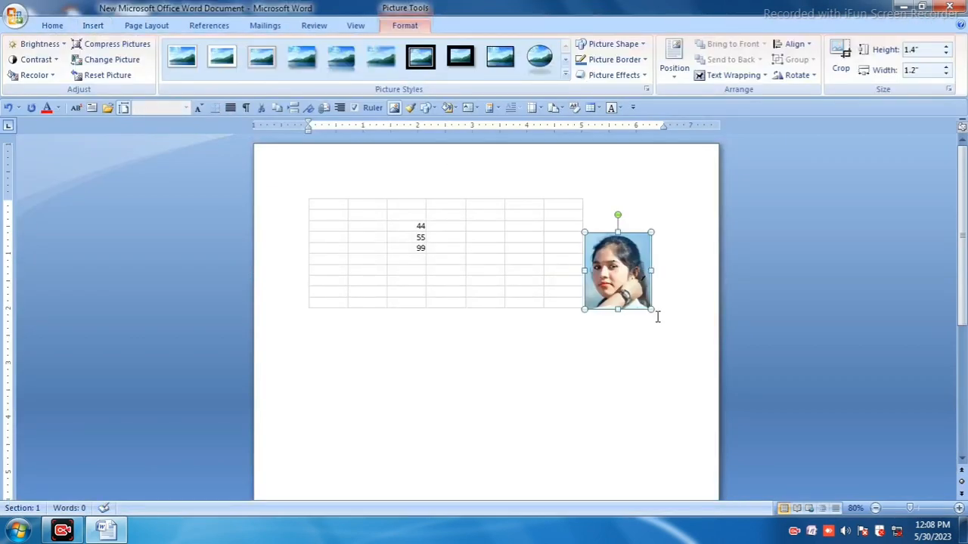
- Enlarge the inserted portrait to about 2.7" high by 2.32" wide and apply the metal-framed oval picture style
left_click_drag(672, 325, 713, 378)
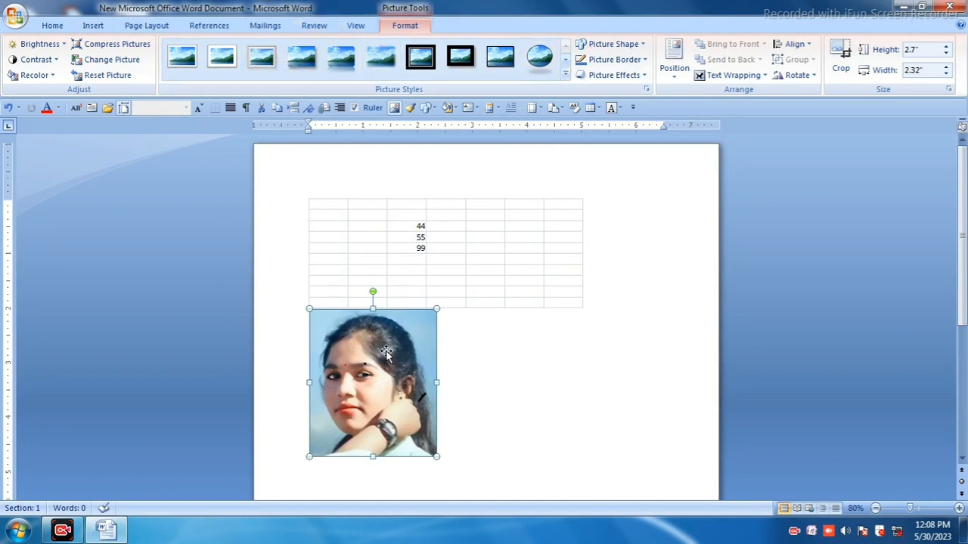
left_click(566, 74)
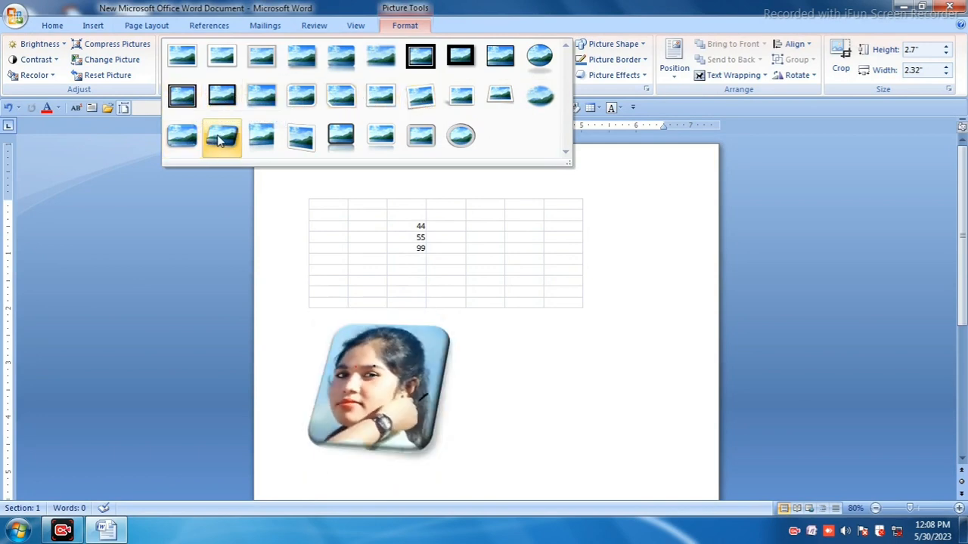
left_click(463, 139)
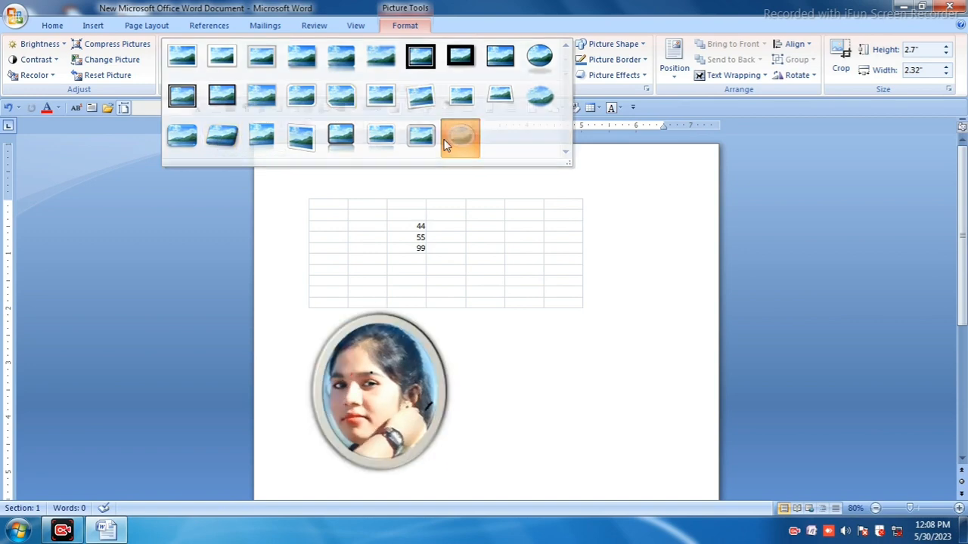
- Search the clip art with no keyword and insert the green race car beside the portrait
left_click(93, 25)
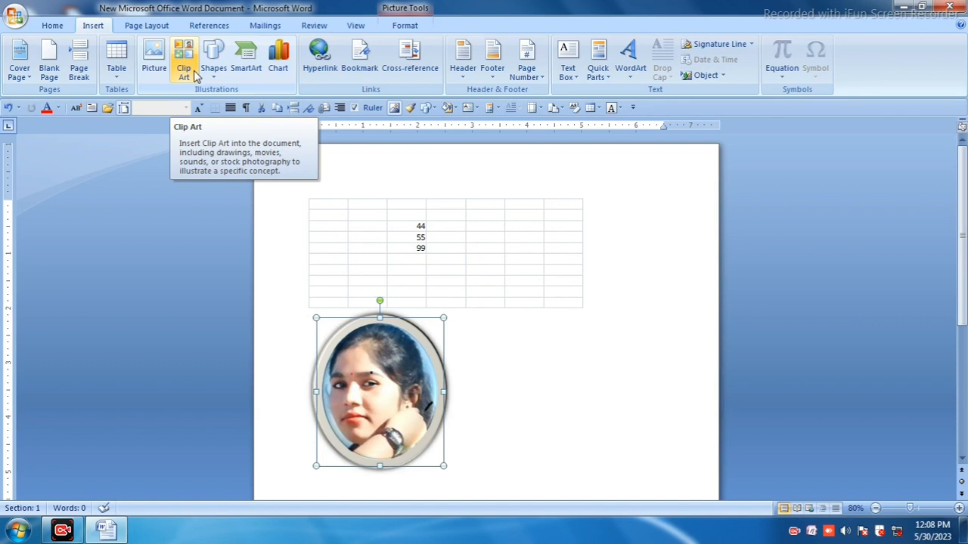
left_click(190, 72)
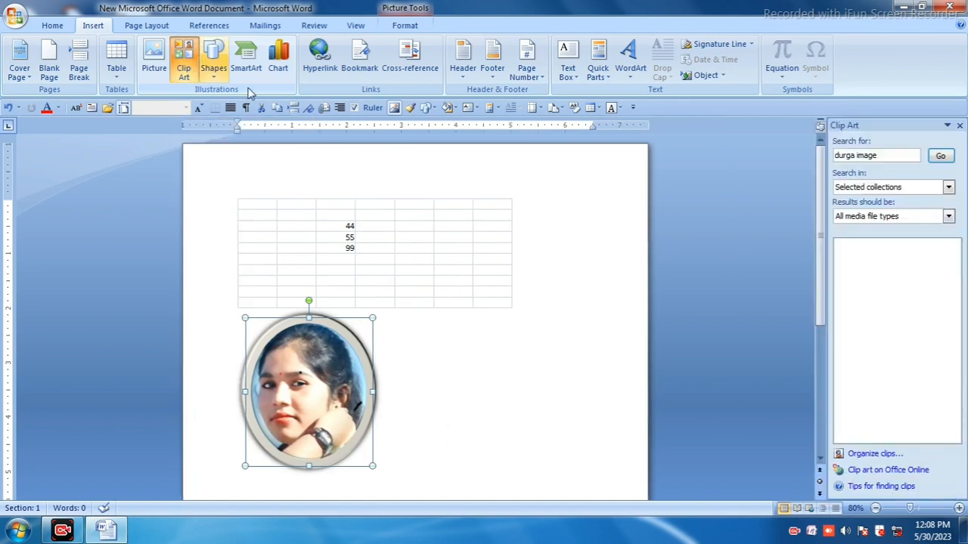
left_click(942, 156)
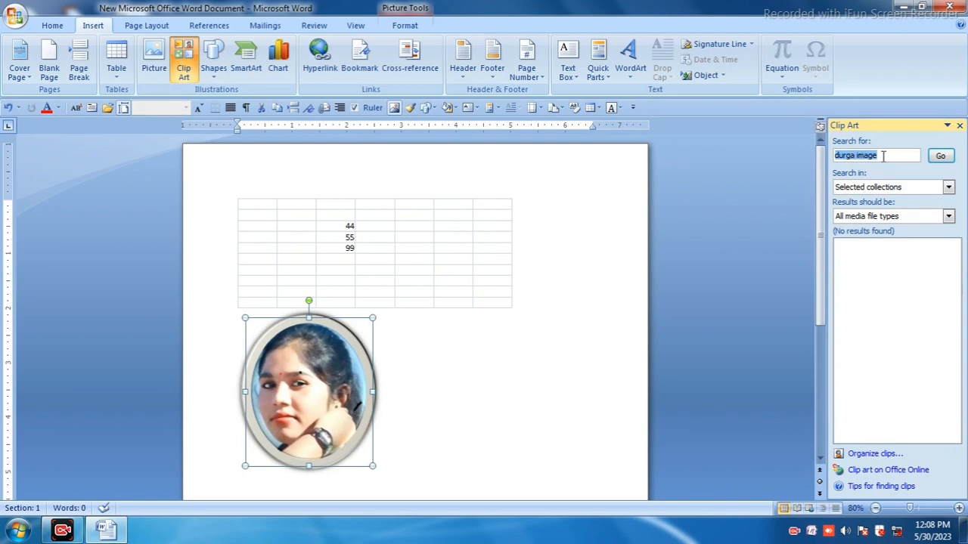
key("BackSpace")
left_click(941, 159)
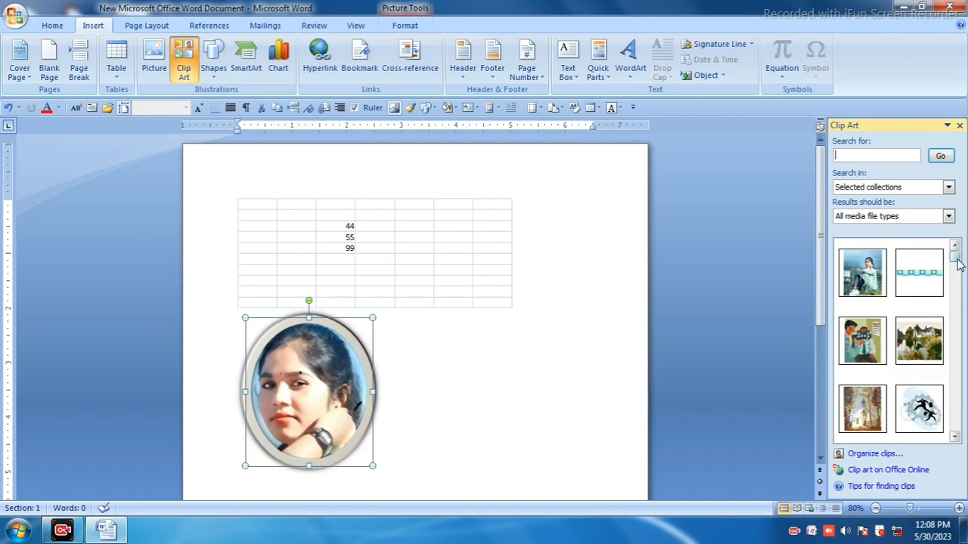
left_click_drag(958, 261, 961, 280)
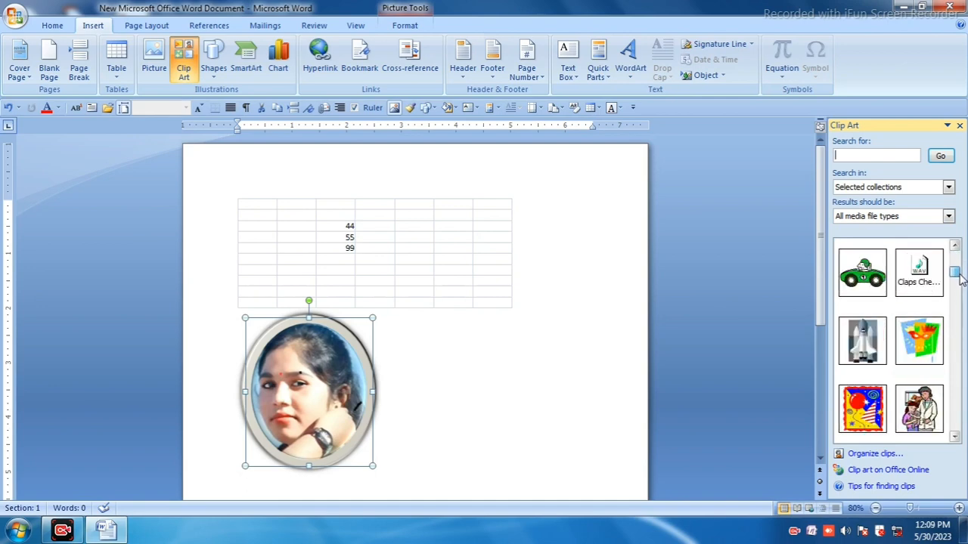
left_click(860, 272)
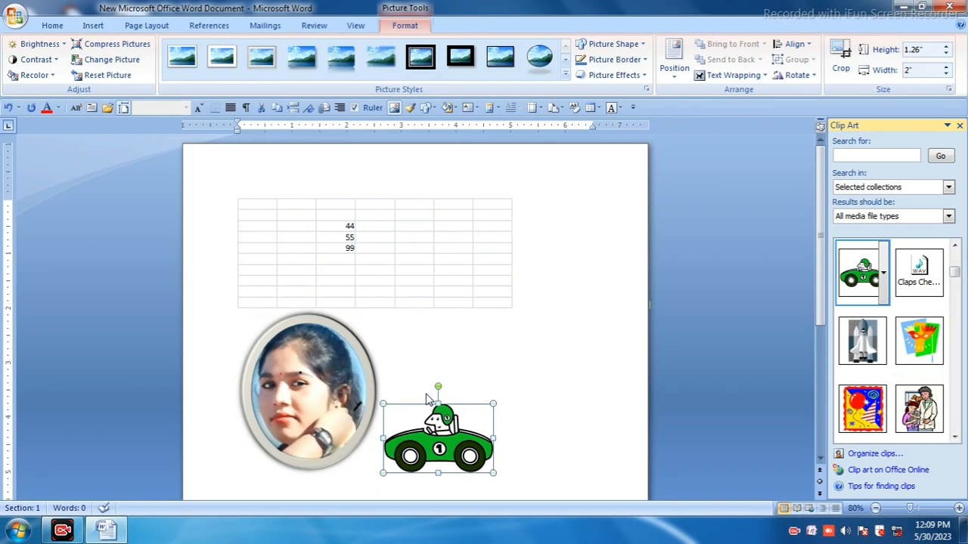
- Draw a rectangle about 1.95" high by 3.72" wide below the portrait and the race car
left_click(98, 27)
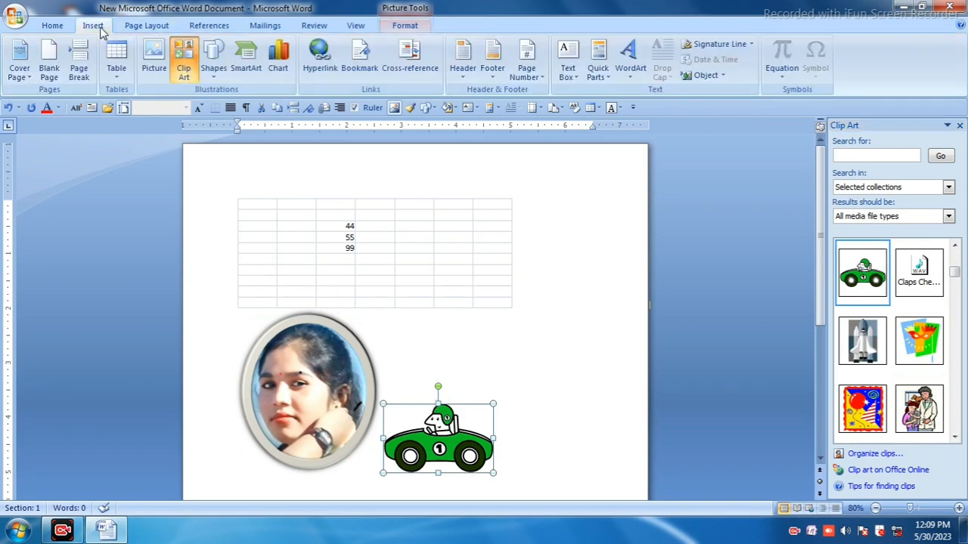
left_click(214, 70)
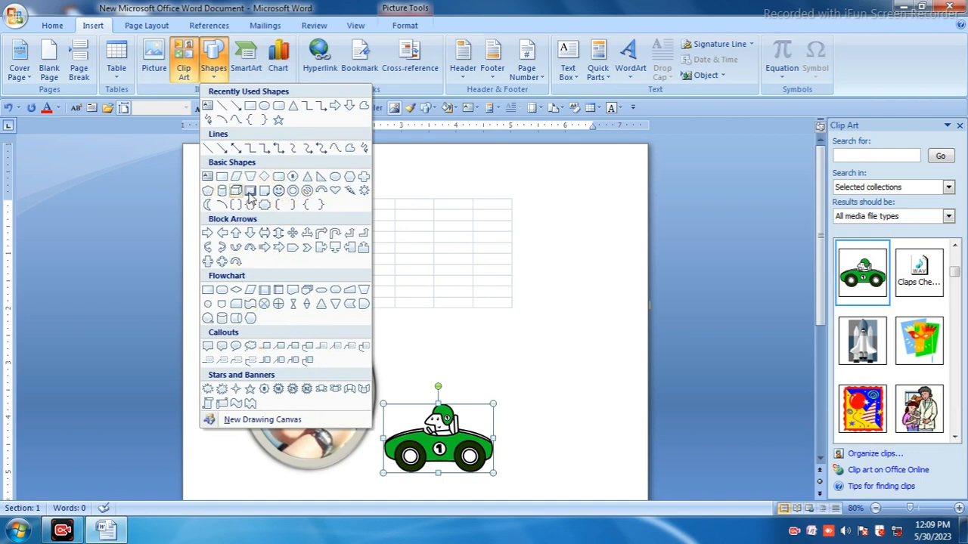
left_click(250, 107)
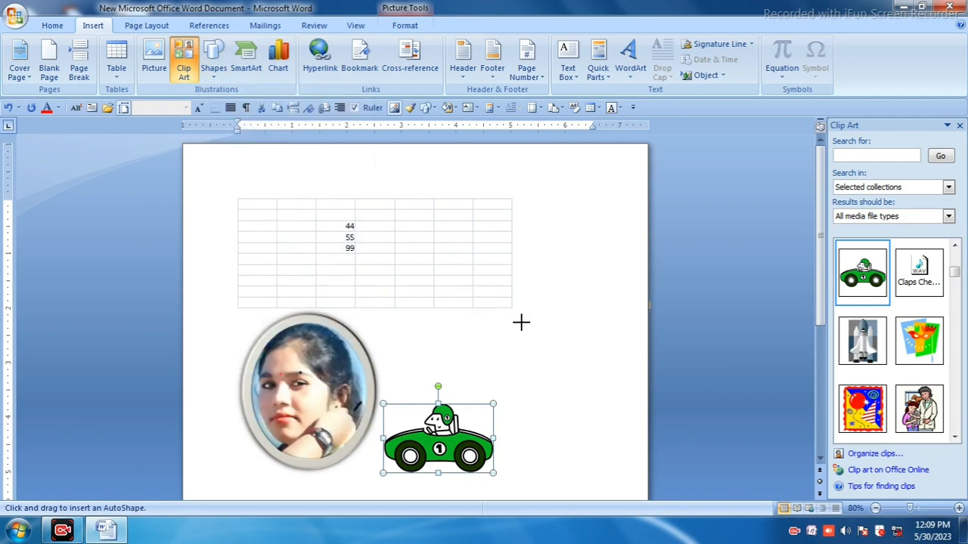
scroll(518, 323, "down", 3)
left_click_drag(308, 345, 503, 447)
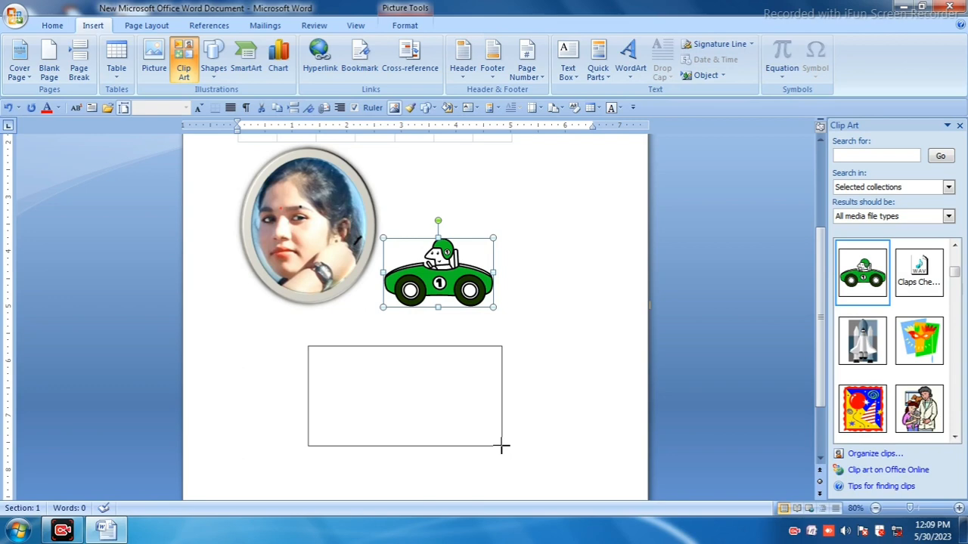
left_click_drag(502, 446, 511, 452)
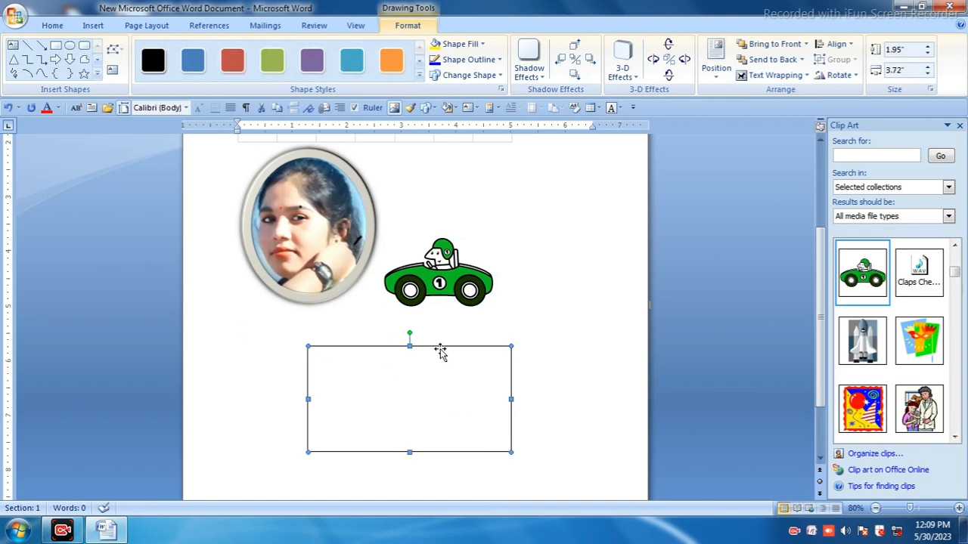
- Draw a wave banner shape about 0.9" high by 1.9" wide inside the rectangle
left_click(96, 26)
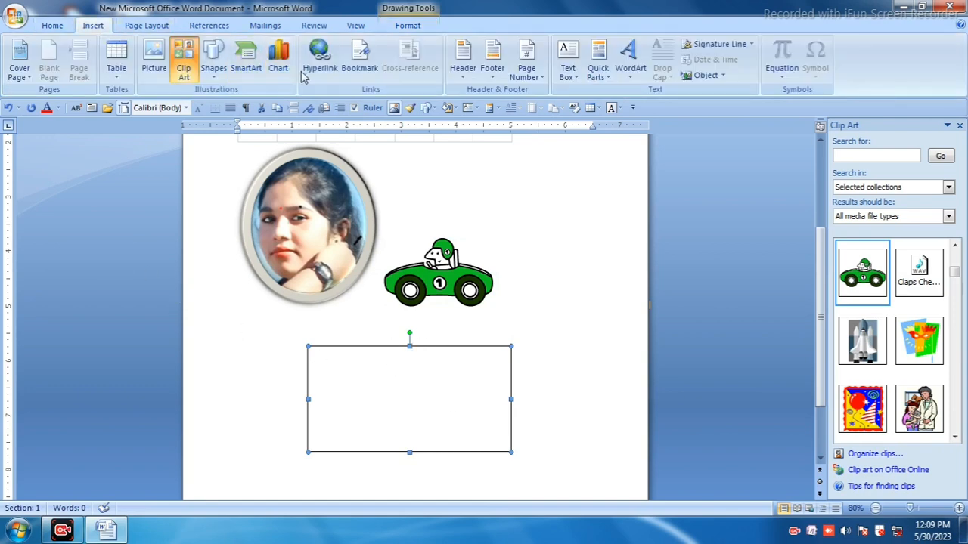
left_click(214, 62)
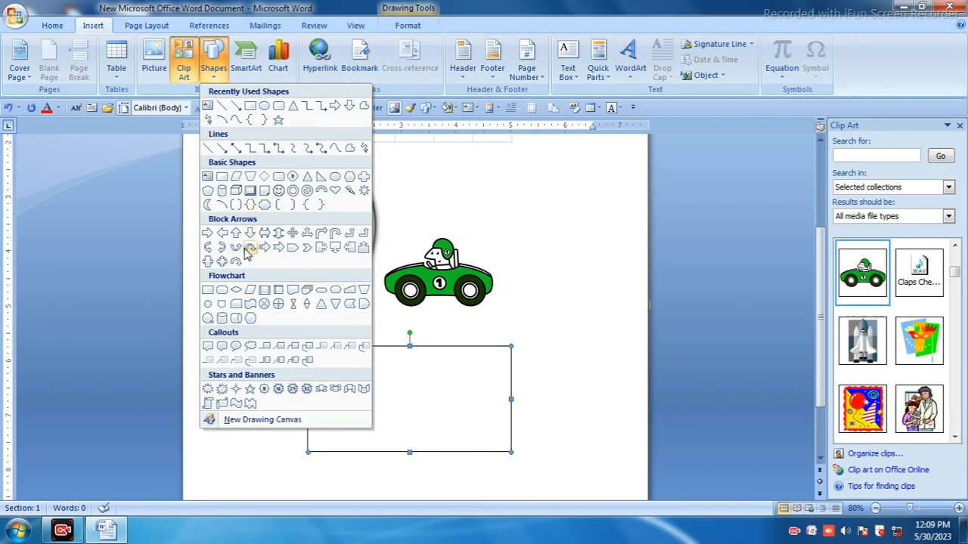
left_click(230, 405)
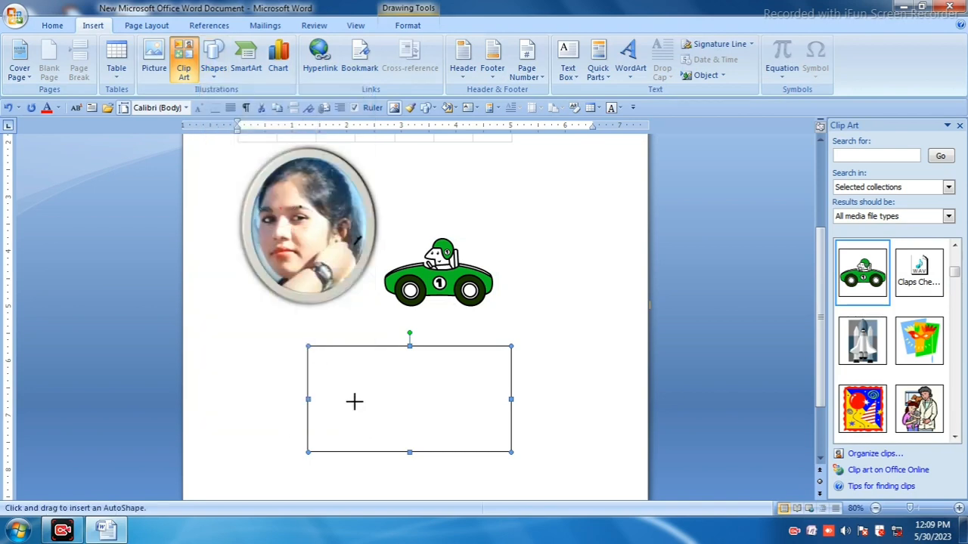
left_click_drag(356, 373, 460, 424)
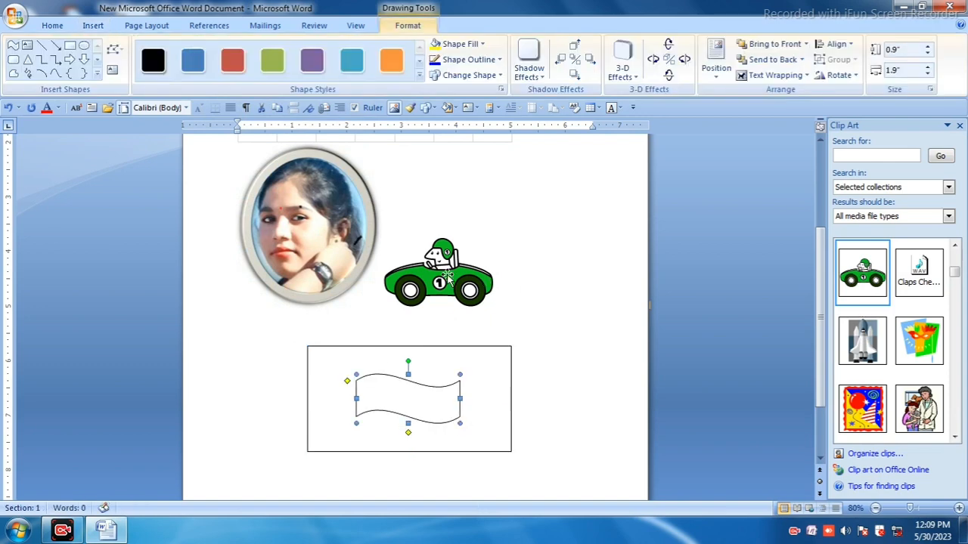
- Insert a Basic Block List SmartArt graphic into the document
left_click(93, 27)
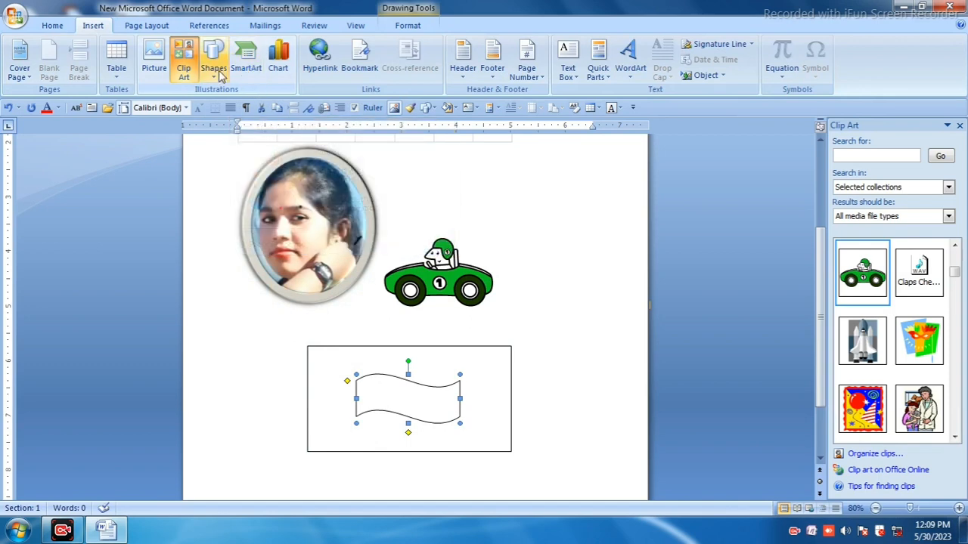
left_click(240, 72)
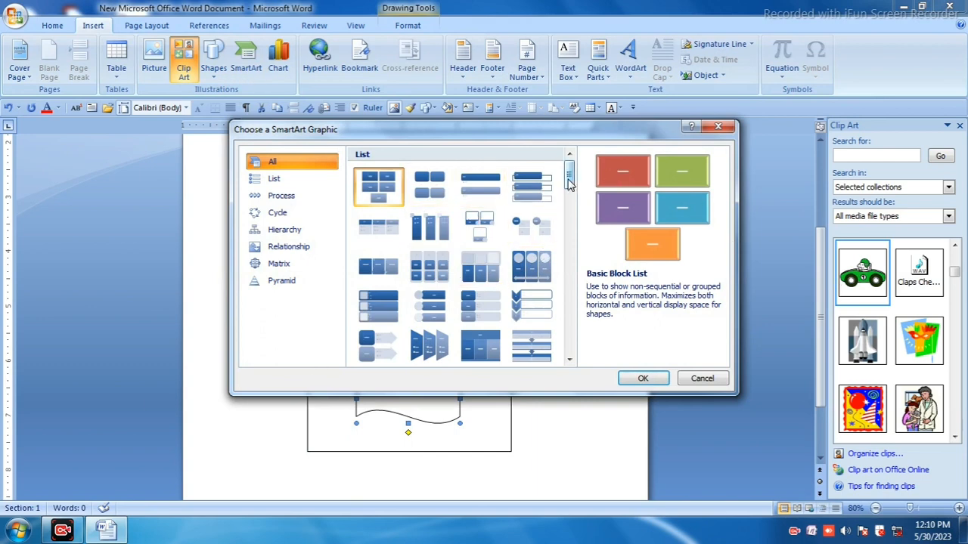
mouse_move(569, 183)
left_mouse_down()
mouse_move(570, 299)
mouse_move(567, 174)
left_mouse_up()
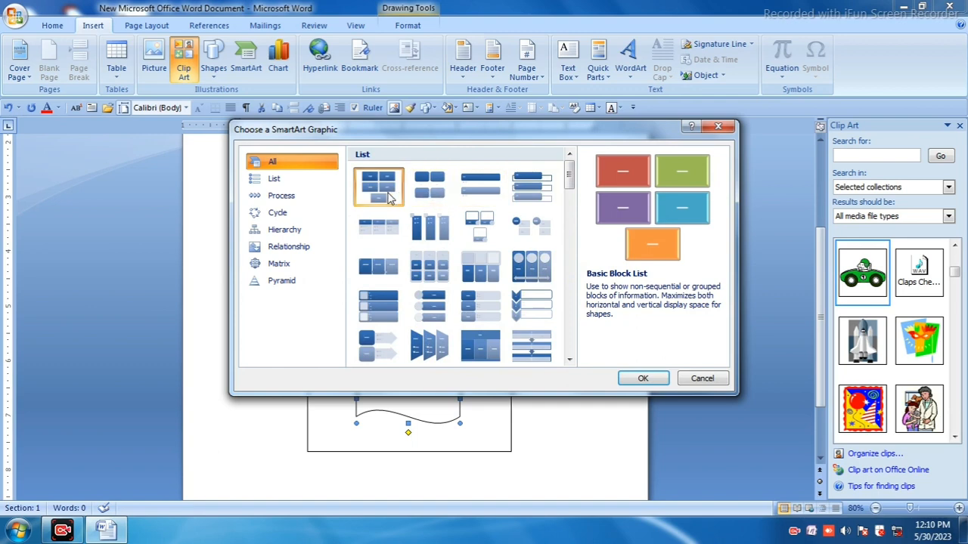
left_click(642, 378)
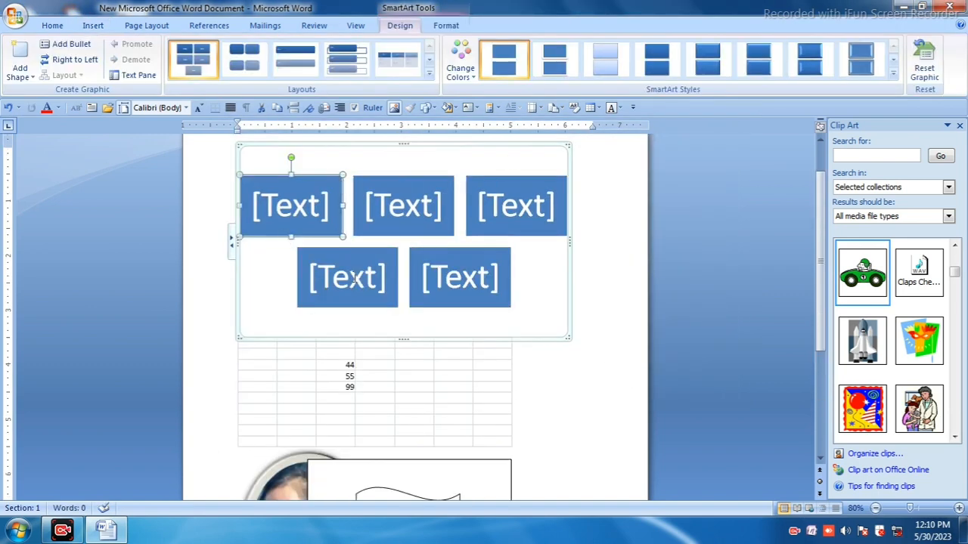
- Create a new blank document and insert a Clustered Column chart into it
left_click(92, 27)
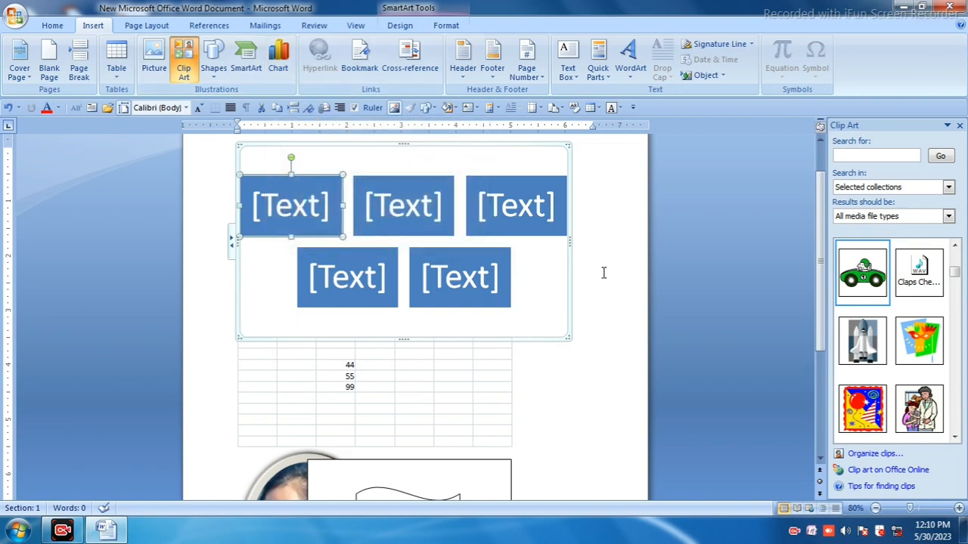
key("ctrl+n")
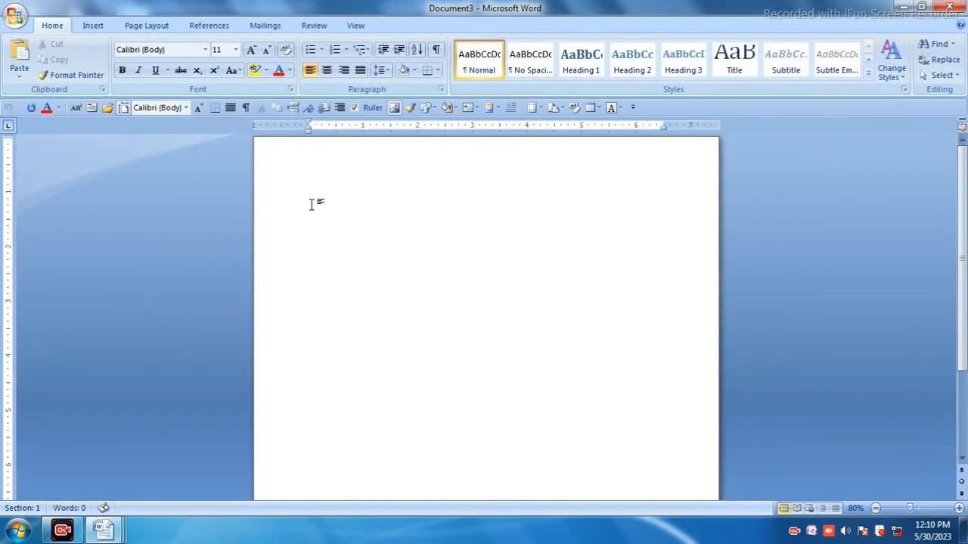
left_click(92, 26)
left_click(279, 64)
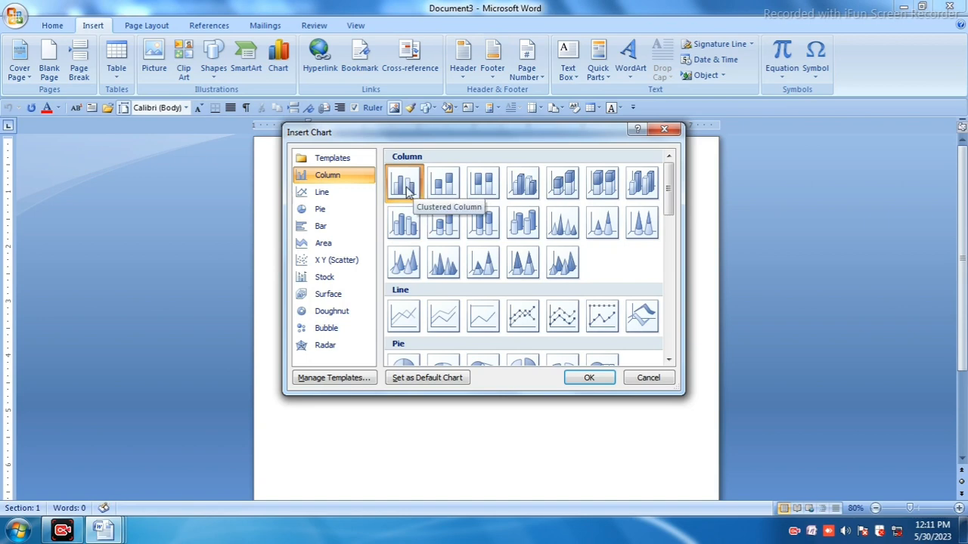
left_click(588, 378)
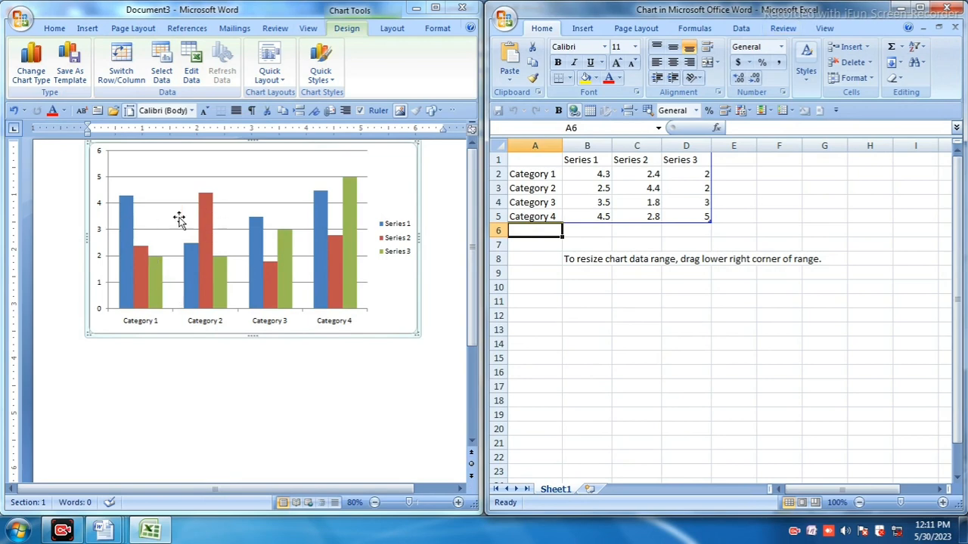
- Rename the three chart series headers in B1:D1 as hindi, english and science
mouse_move(215, 276)
left_click(587, 159)
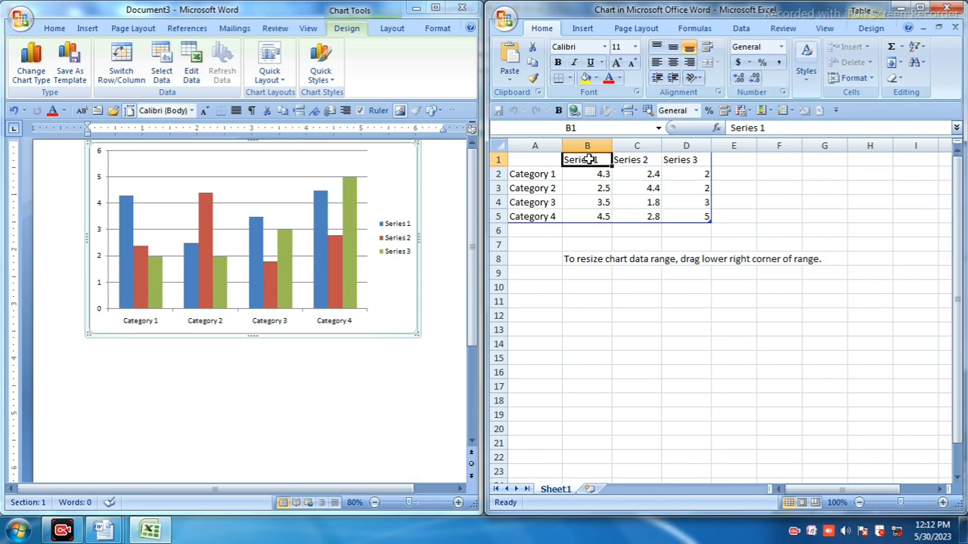
type("hi")
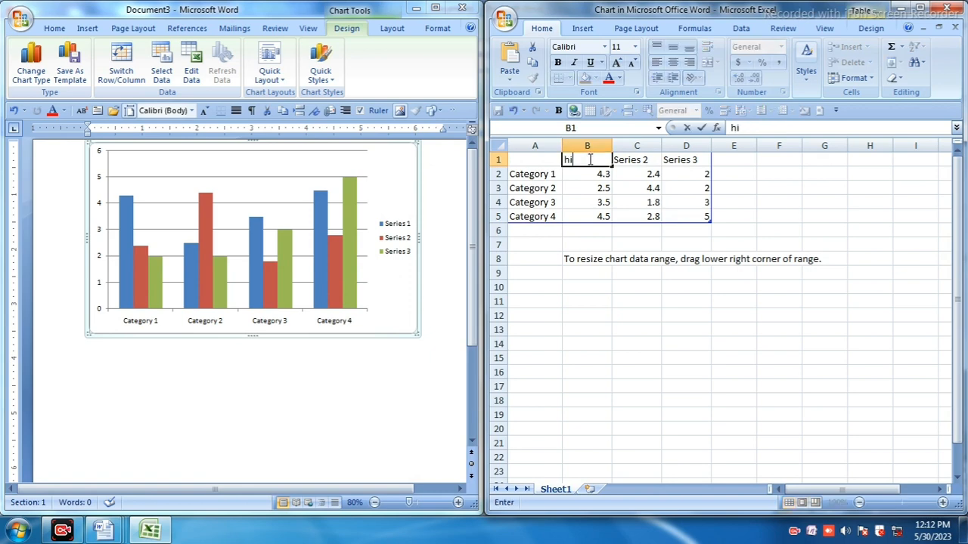
type("ndi")
key("Tab")
type("e")
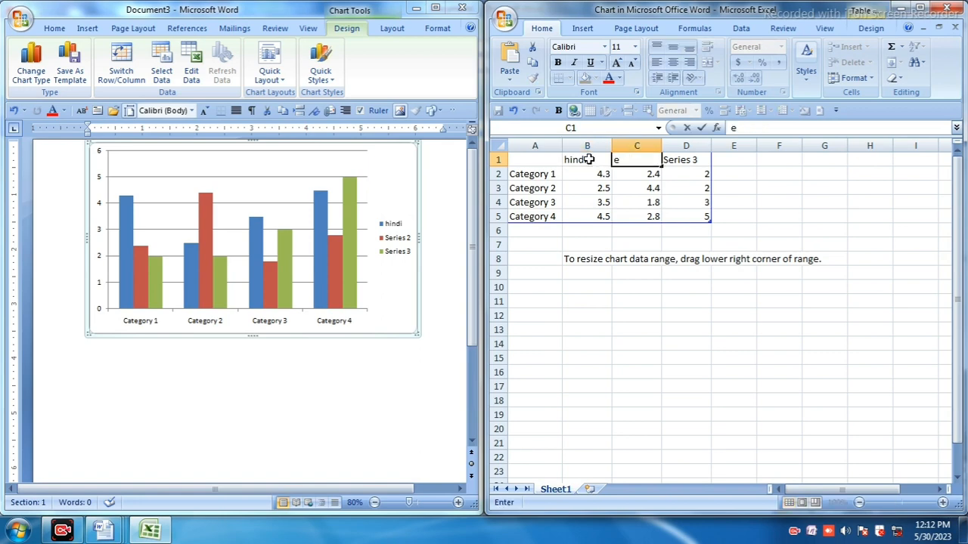
type("nglish")
key("Tab")
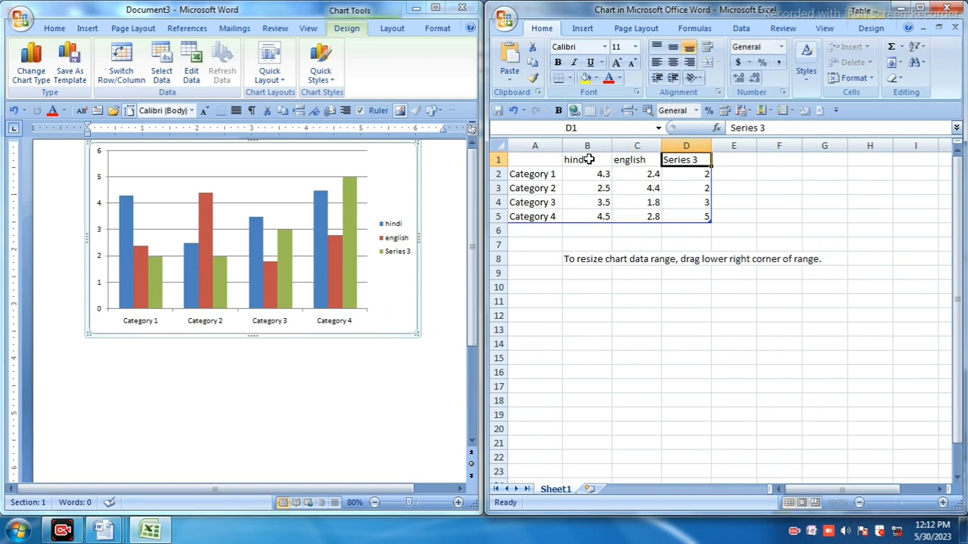
type("scien")
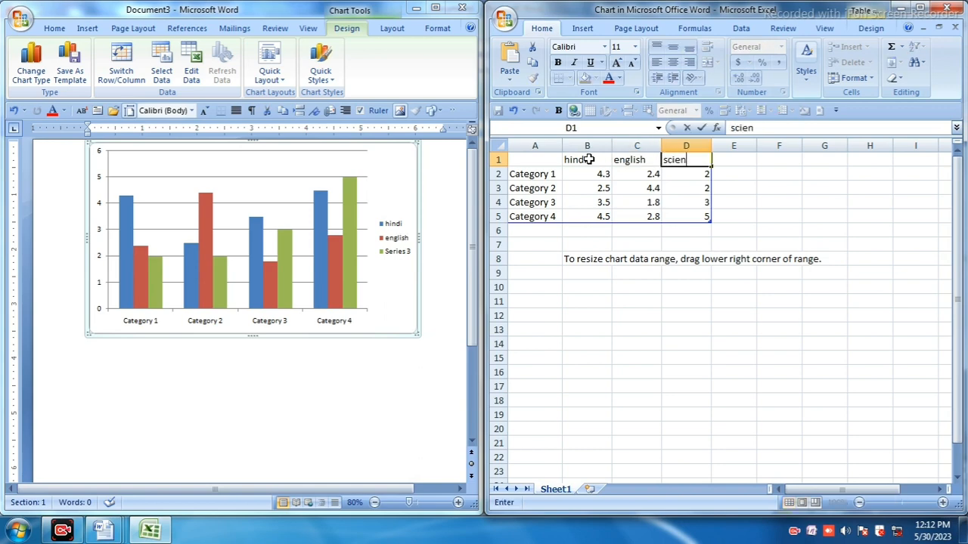
type("ce")
key("Return")
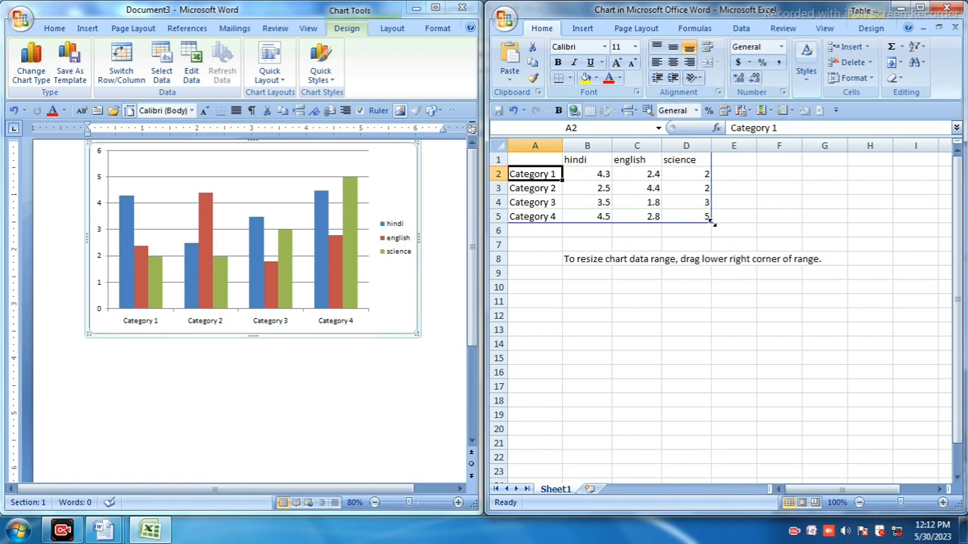
- Extend the chart data range to column G and name the three added series social, math and sanshkrit
left_click_drag(711, 221, 828, 227)
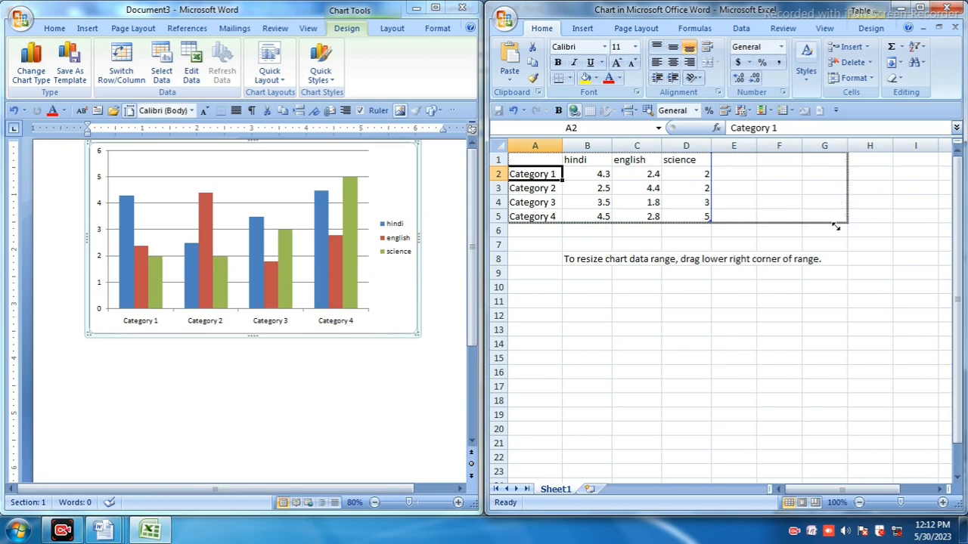
left_click_drag(836, 227, 836, 224)
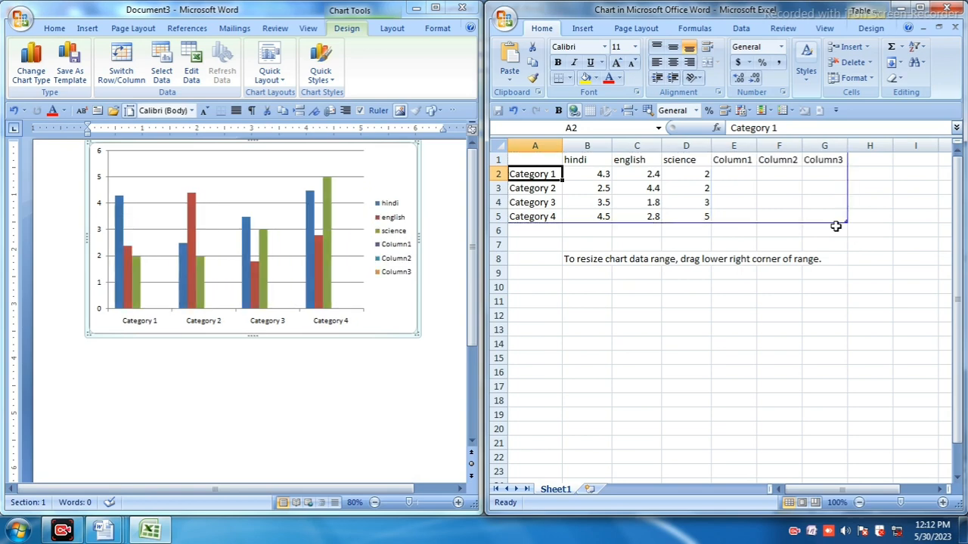
left_click(741, 159)
type("s")
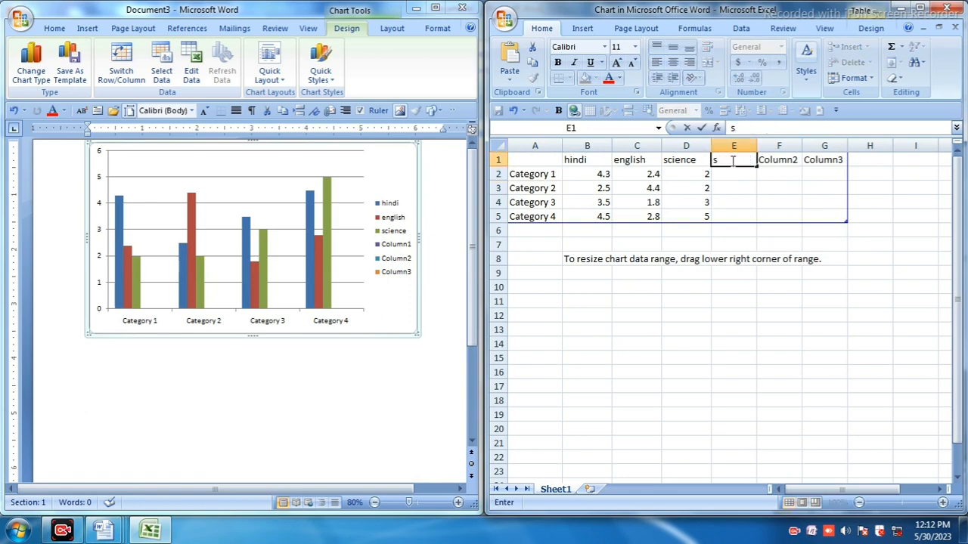
type("ocial")
key("Tab")
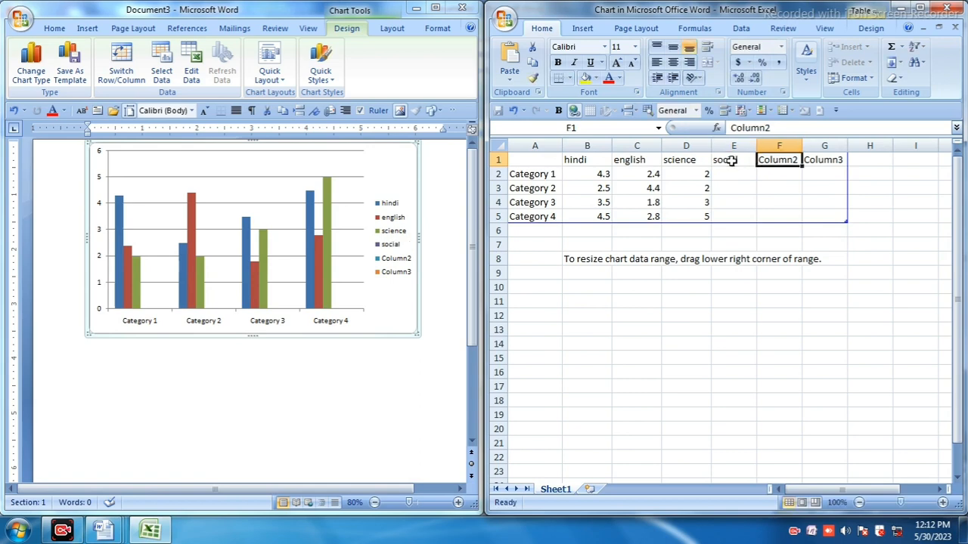
type("ma")
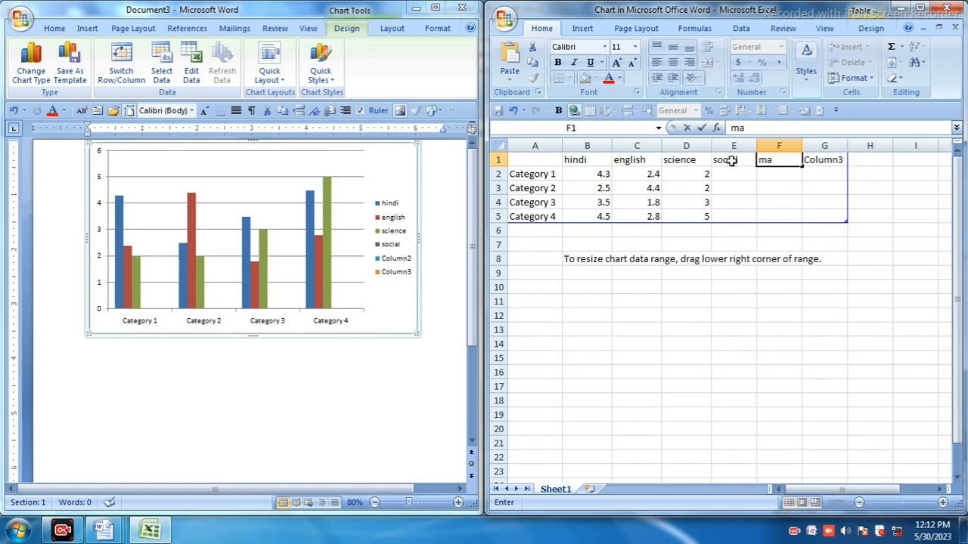
type("th")
key("Tab")
type("sa")
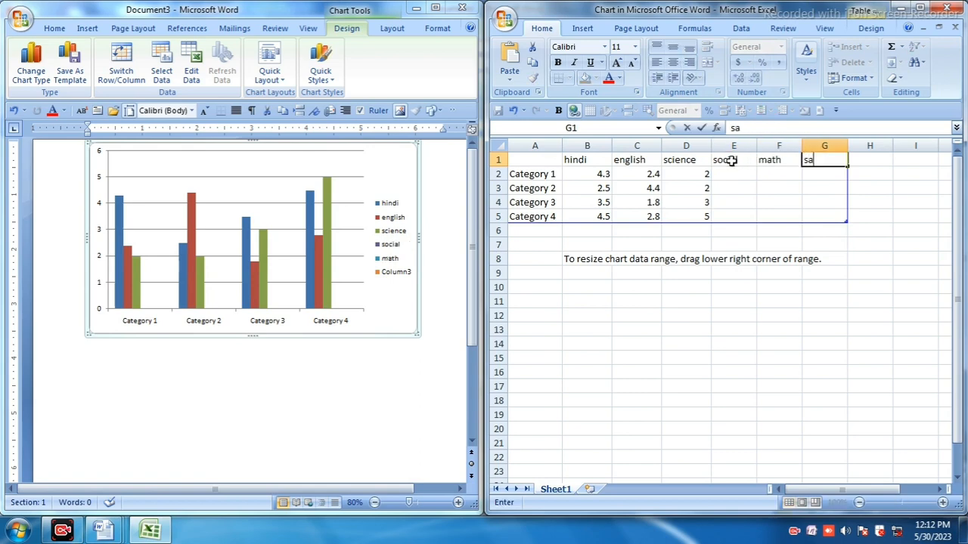
type("nshkrit")
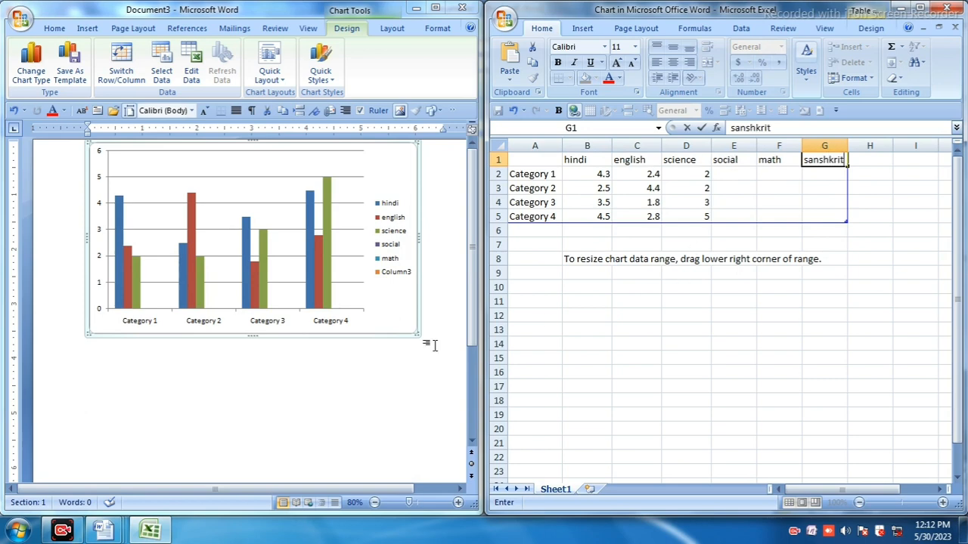
- Replace the four category labels in A2:A5 with the students' first names
left_click(524, 172)
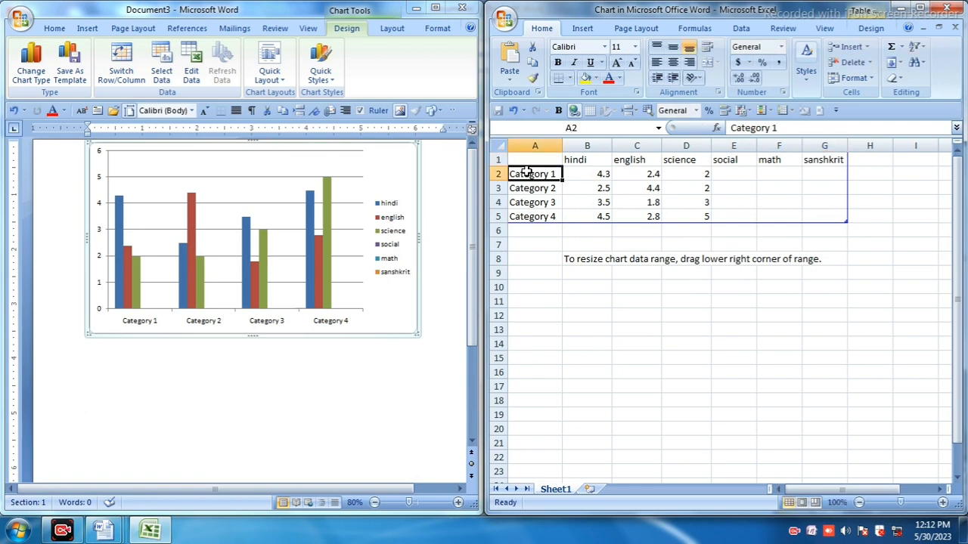
type("ganesh")
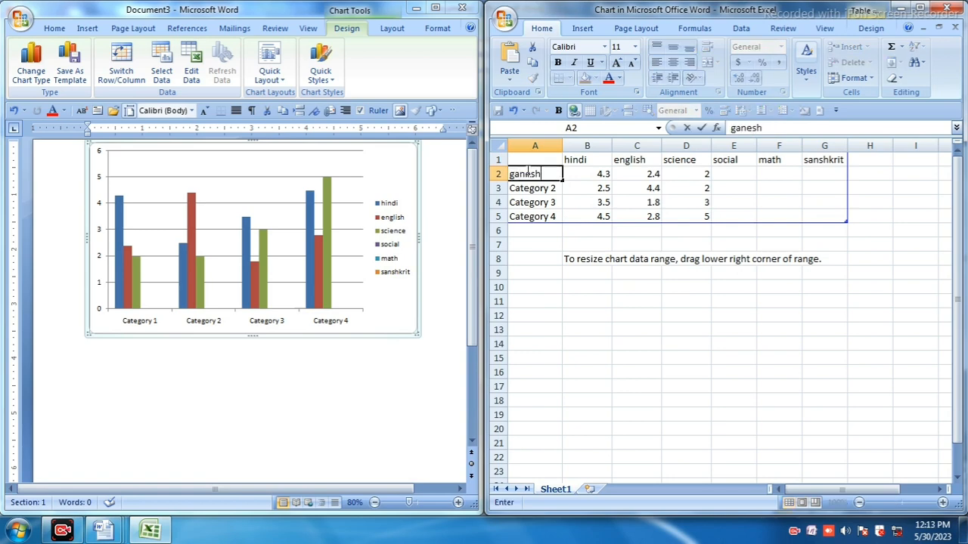
key("Return")
type("ma")
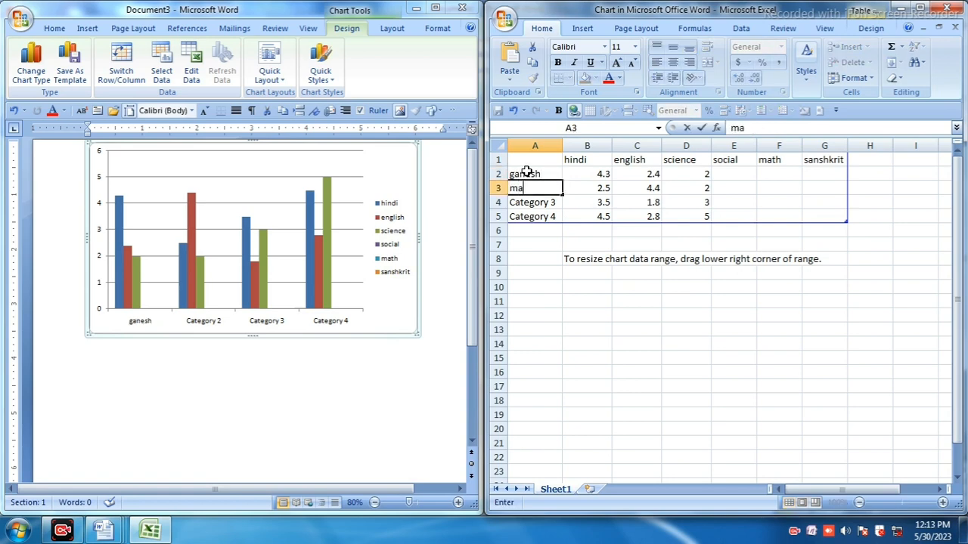
type("hesh")
key("Return")
type("radha")
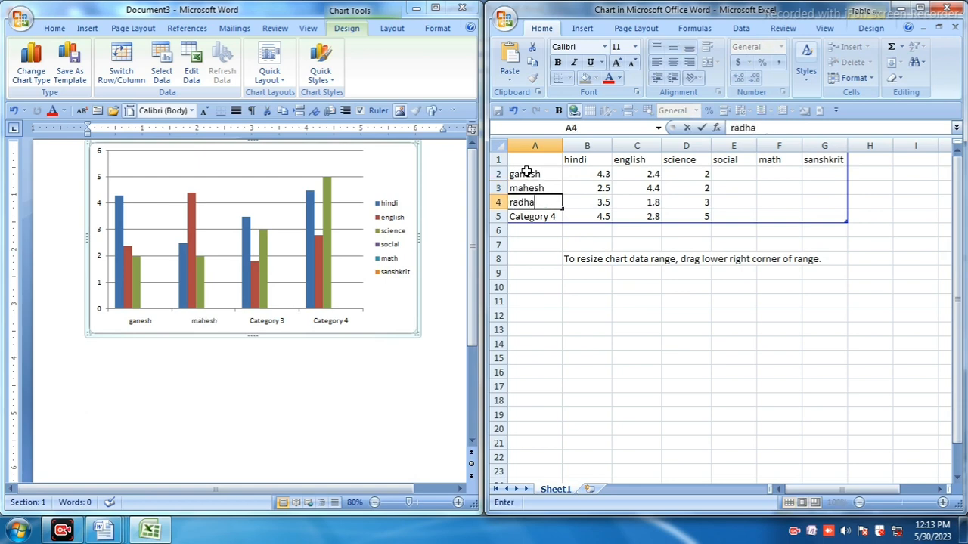
key("Return")
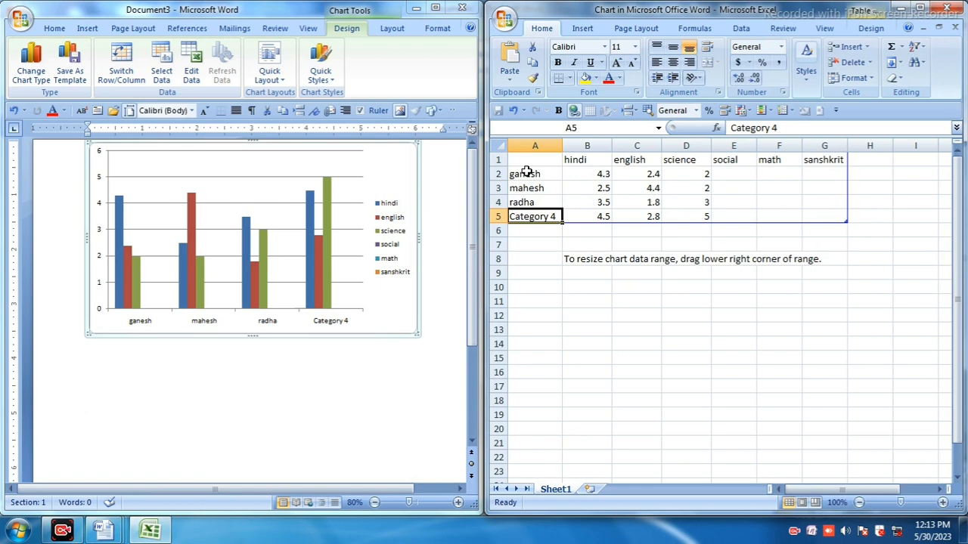
type("geeta")
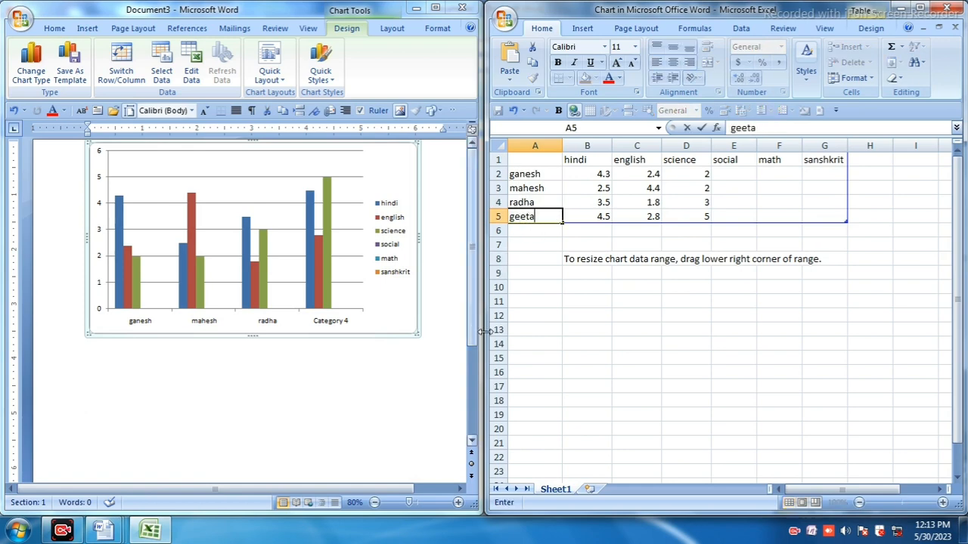
left_click(573, 217)
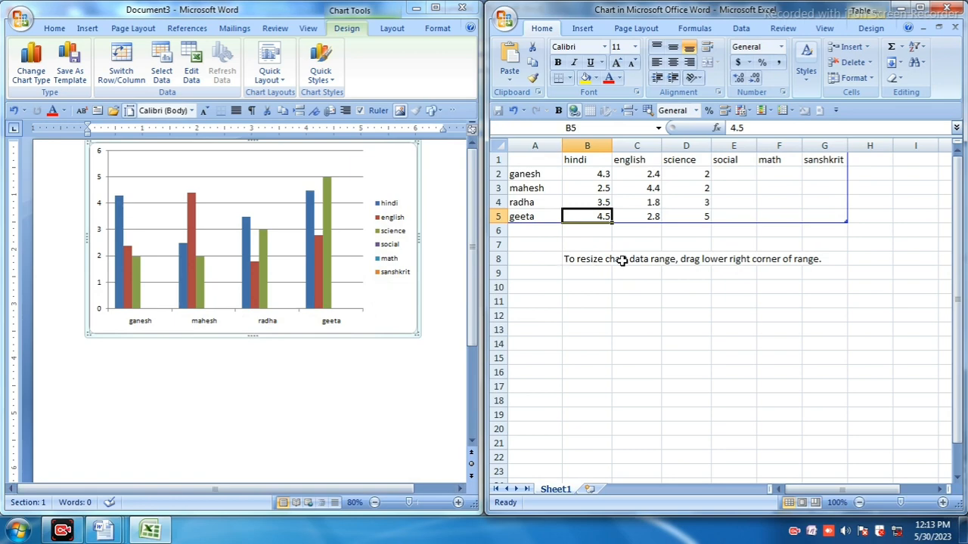
- Enter the hindi marks 70, 50, 90 and 56 in cells B2:B5
left_click(528, 176)
left_click(594, 174)
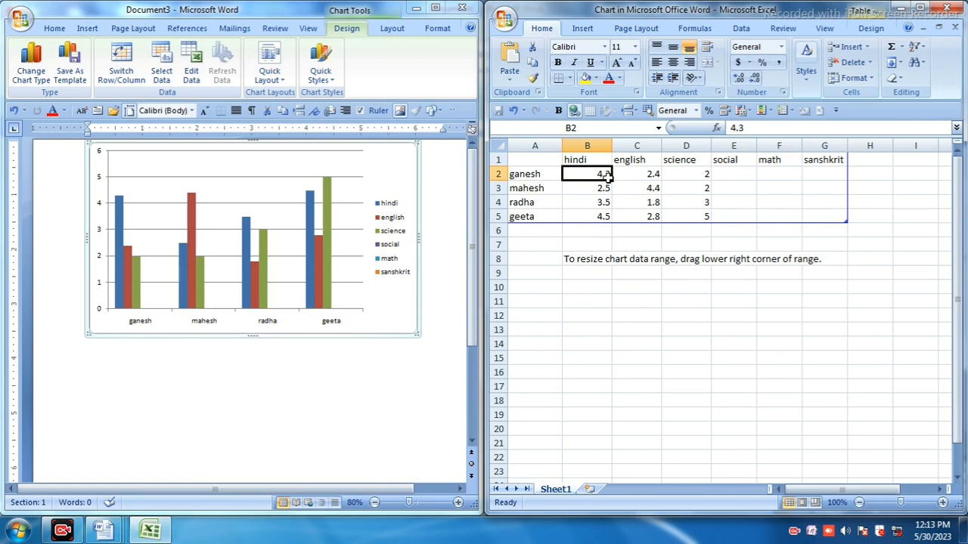
type("70")
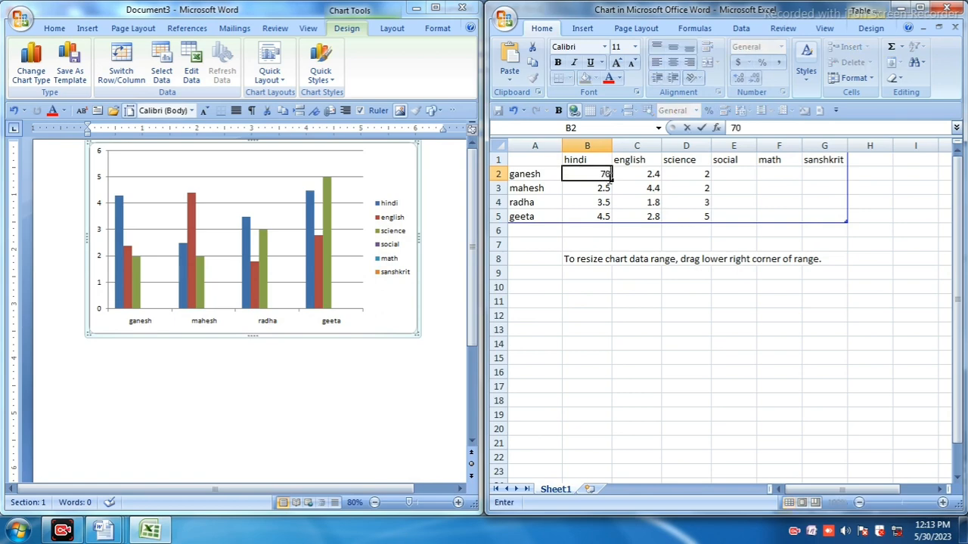
key("Return")
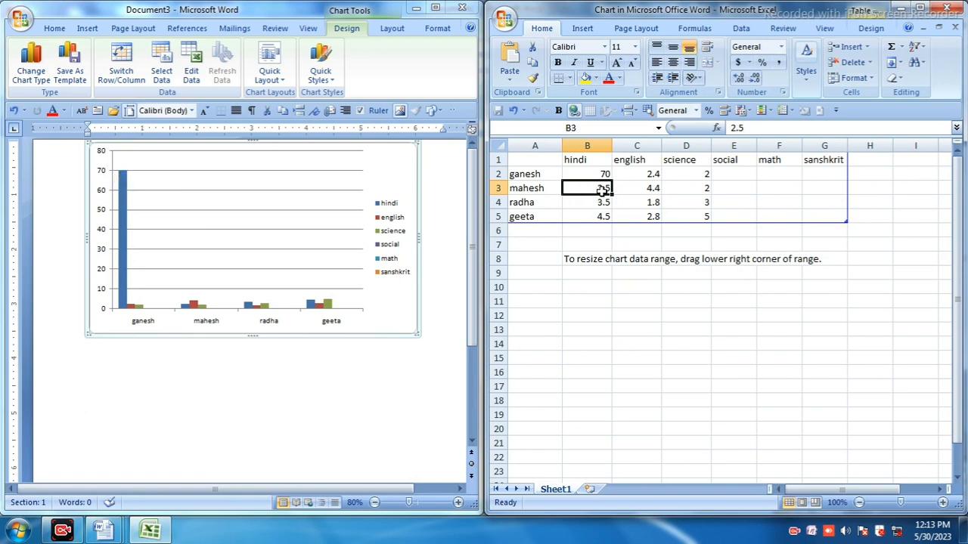
type("50")
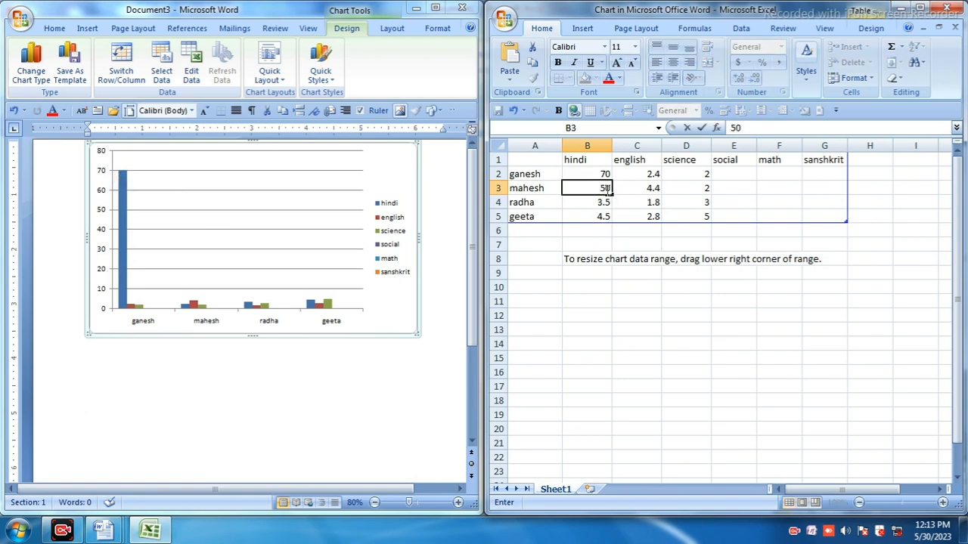
key("Return")
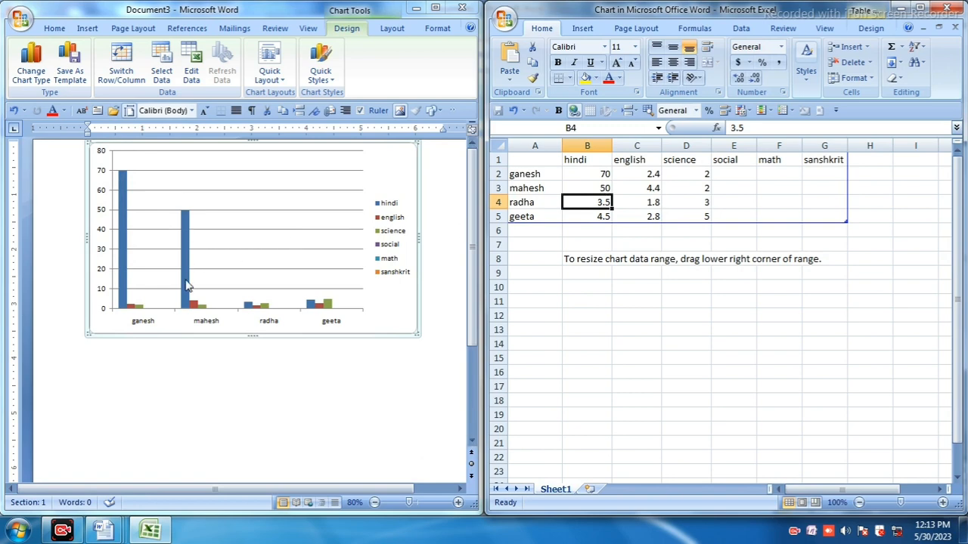
mouse_move(194, 265)
type("90")
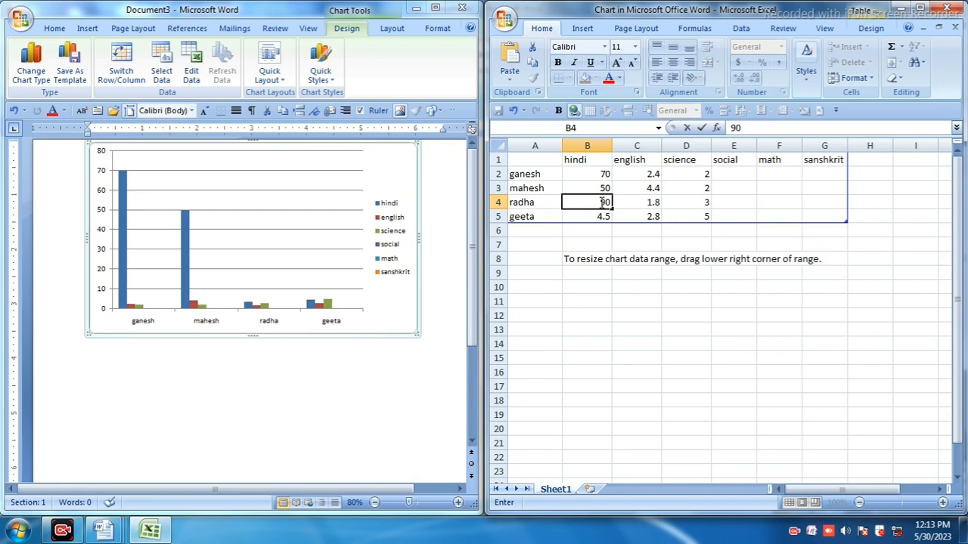
key("Return")
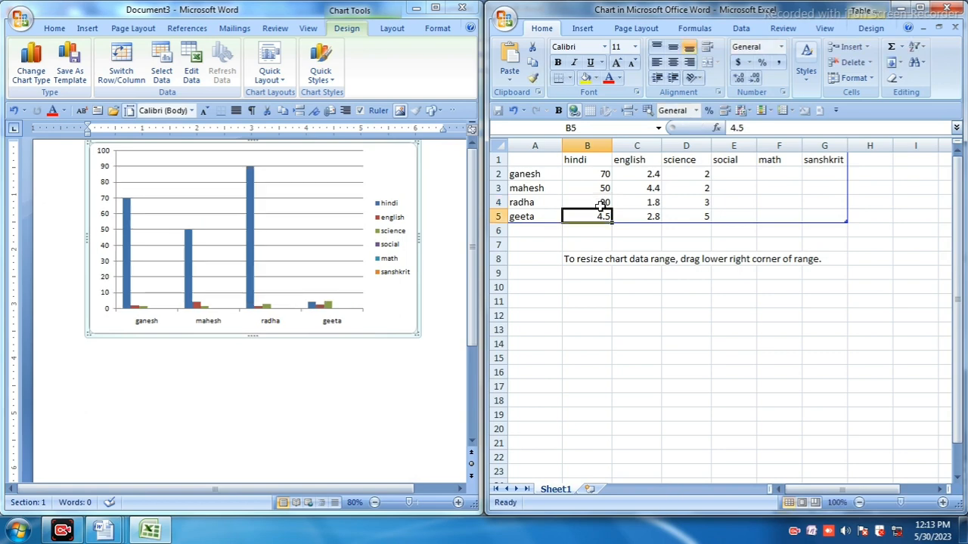
type("56")
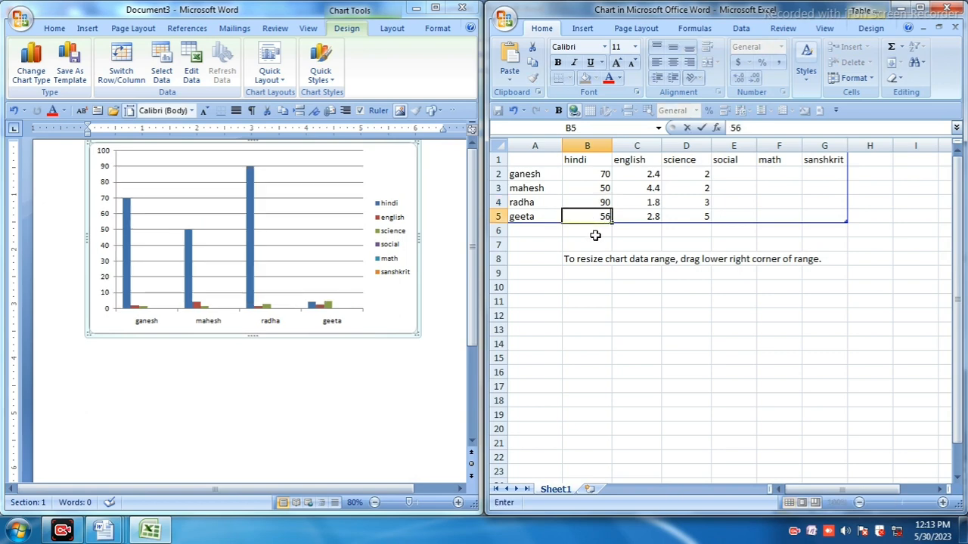
key("Return")
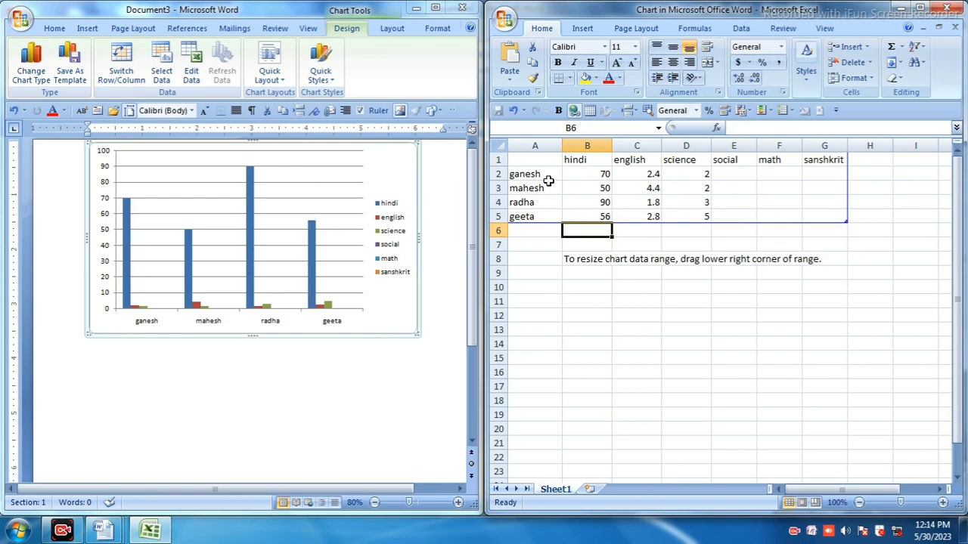
- Enter the english marks 55, 66, 77 and 88 in cells C2:C5
left_click(641, 174)
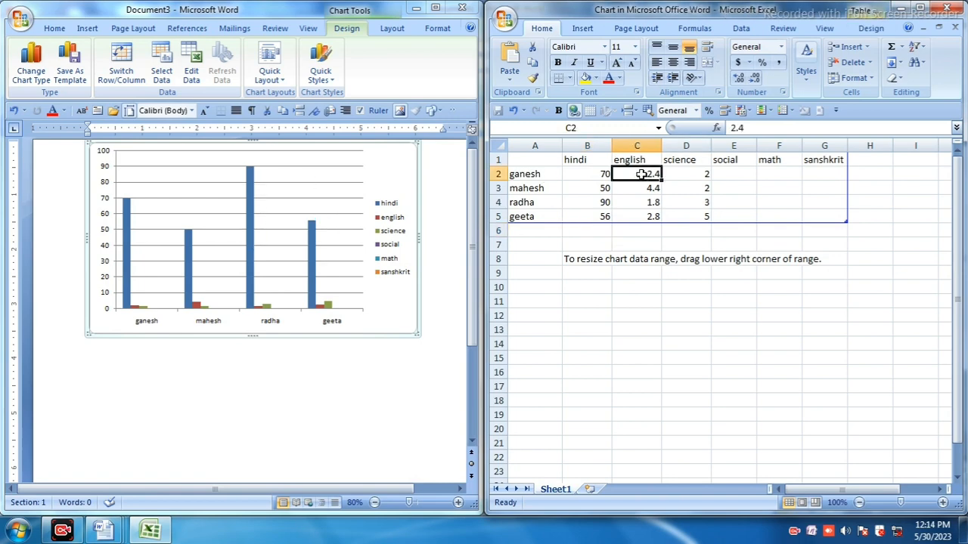
type("55")
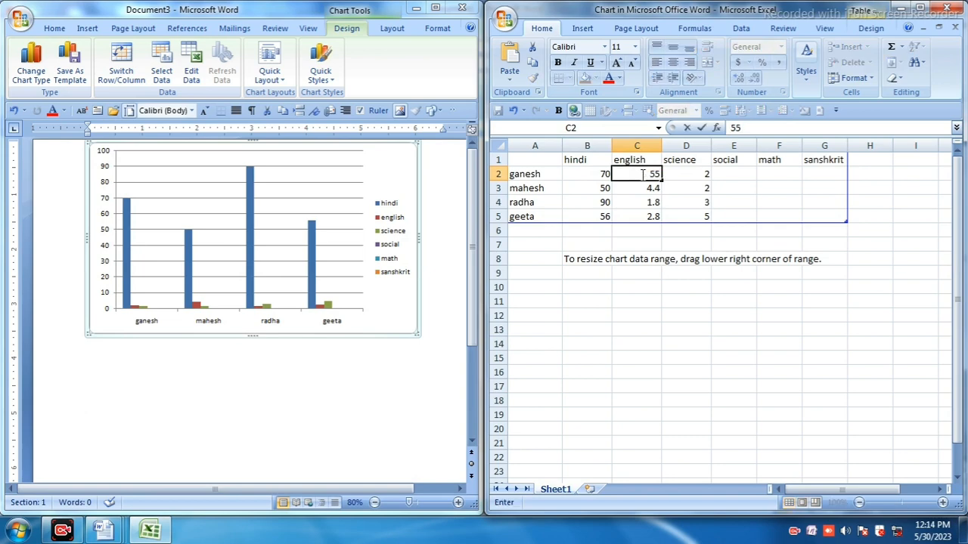
key("Return")
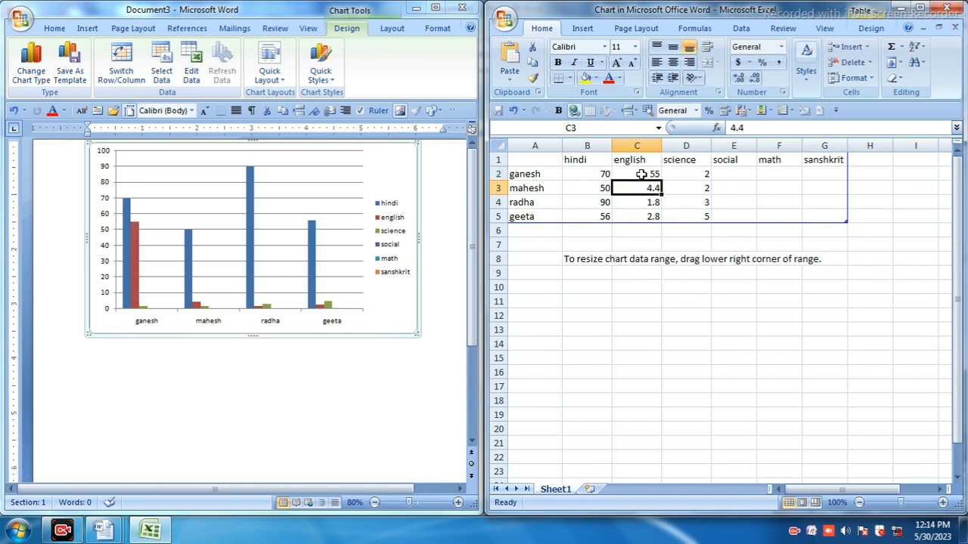
type("66")
key("Return")
type("77")
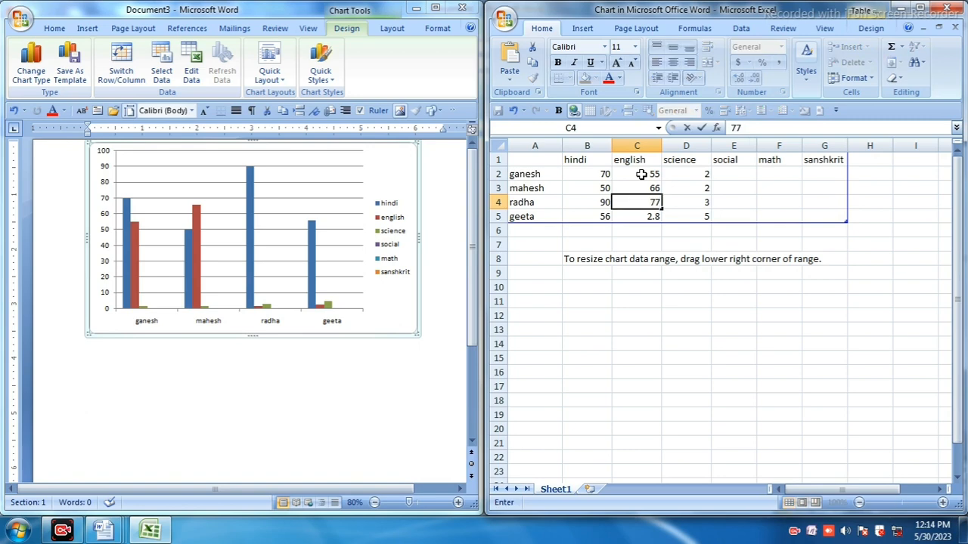
key("Return")
type("88")
key("Return")
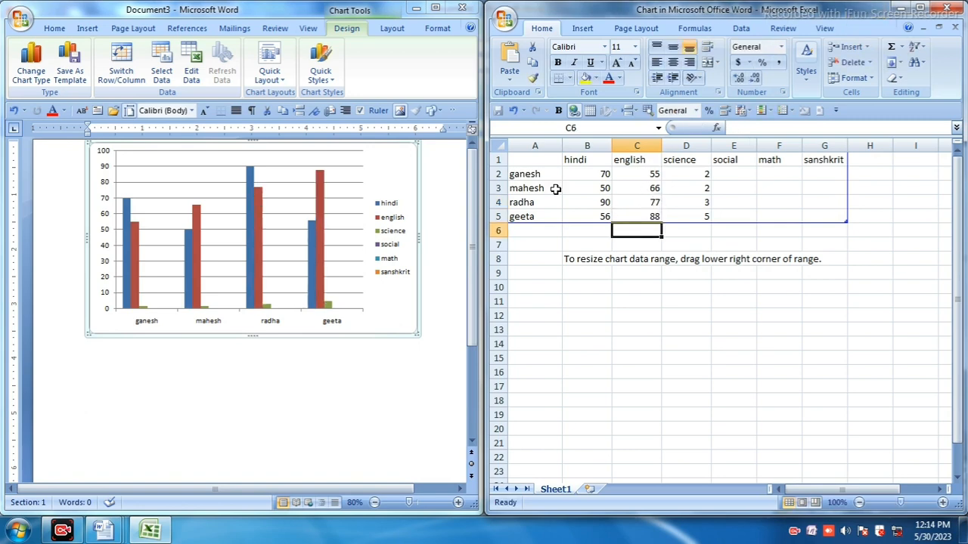
- Enter the science marks 44, 66, 55 and 77 in cells D2:D5
left_click(686, 173)
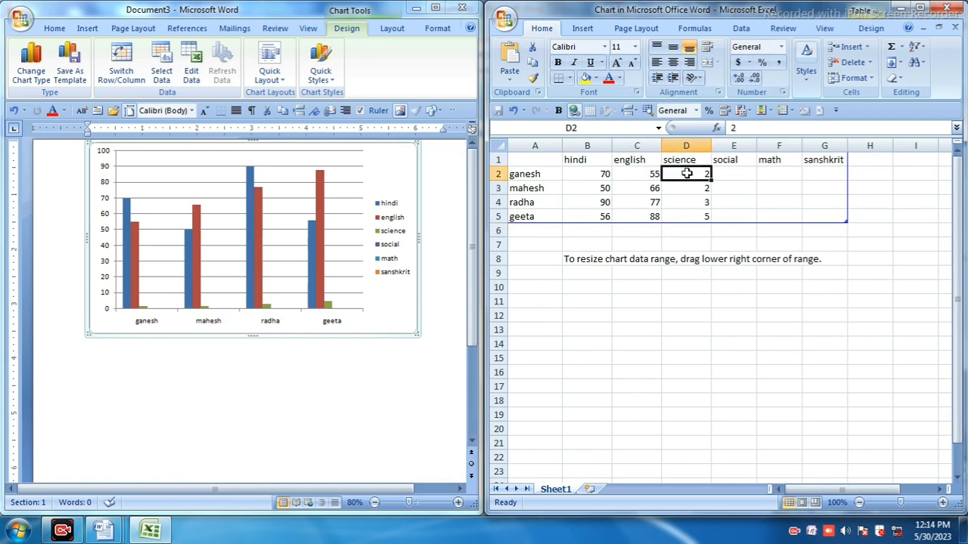
type("44")
key("Return")
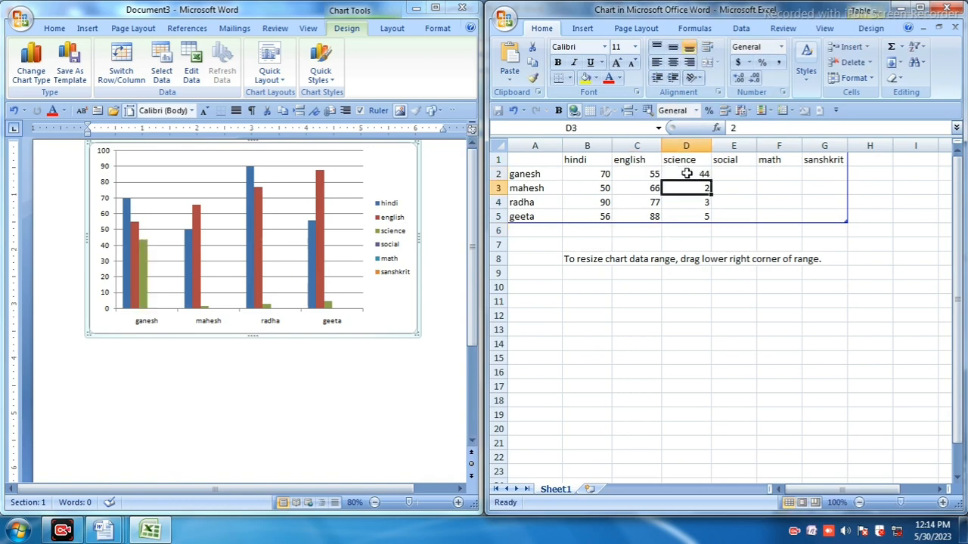
type("66")
key("Return")
type("55")
key("Return")
type("77")
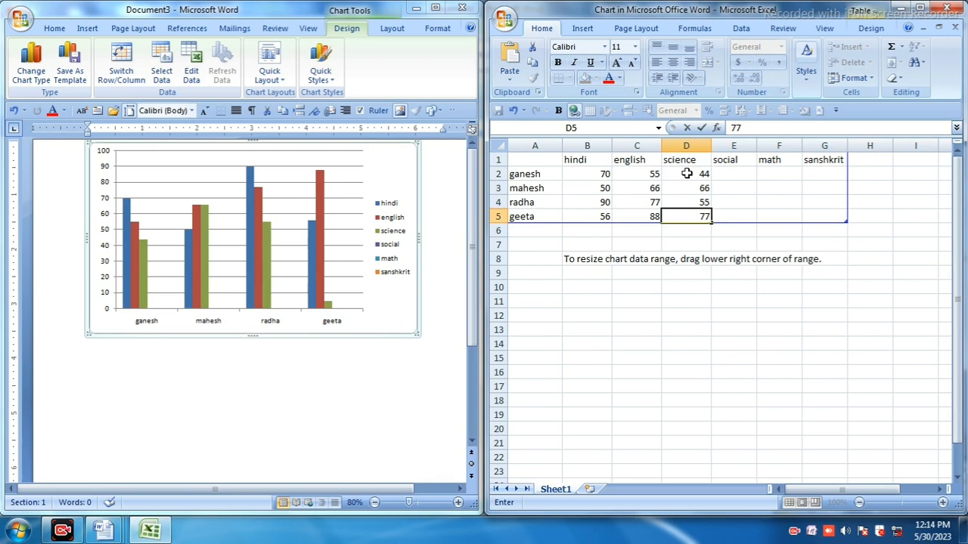
- Enter the first student's social, math and sanshkrit marks 44, 66 and 55 in E2:G2 and close the chart data sheet
left_click(738, 173)
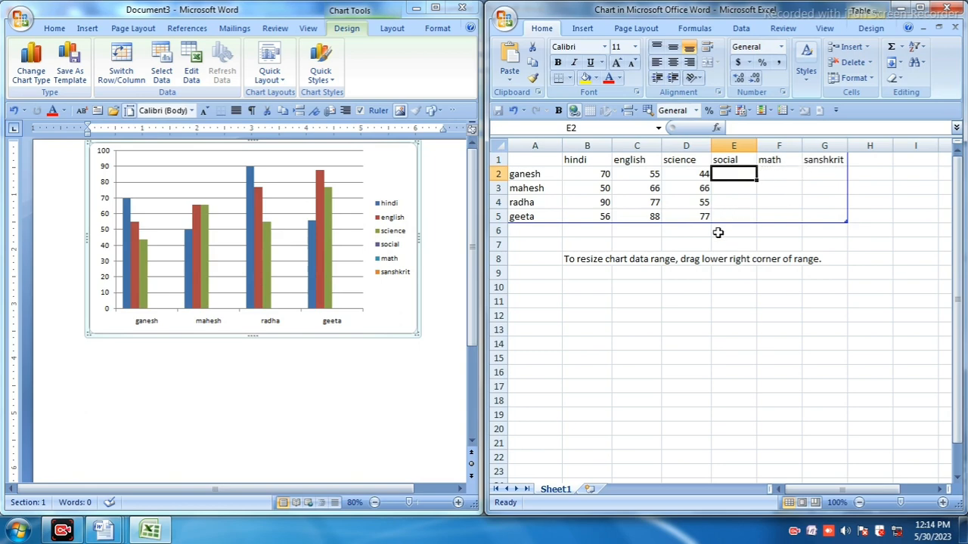
type("44")
key("Tab")
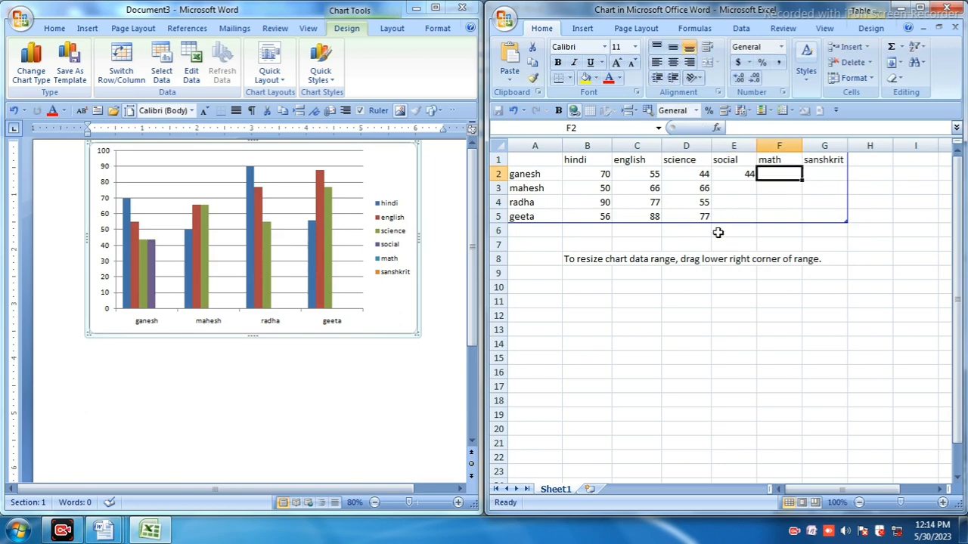
type("66")
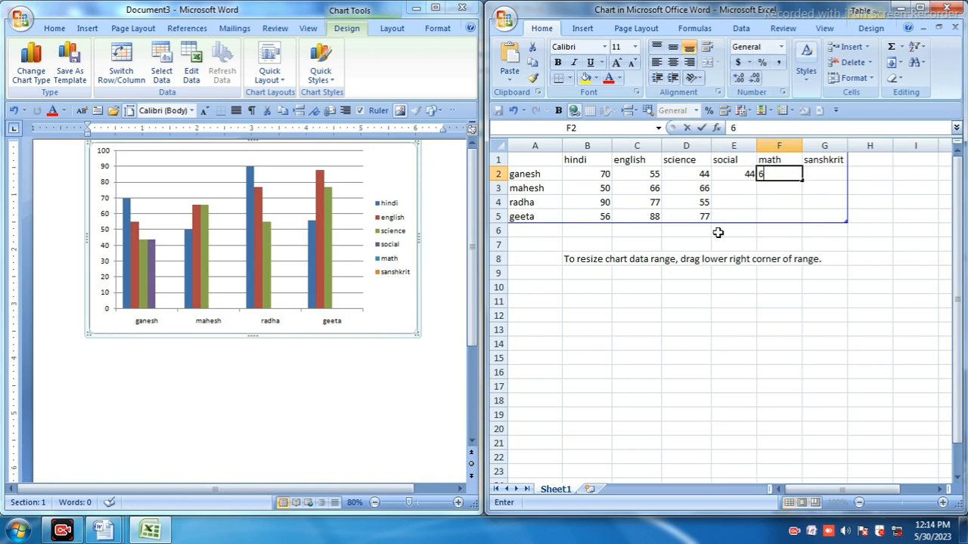
key("Tab")
type("55")
key("Return")
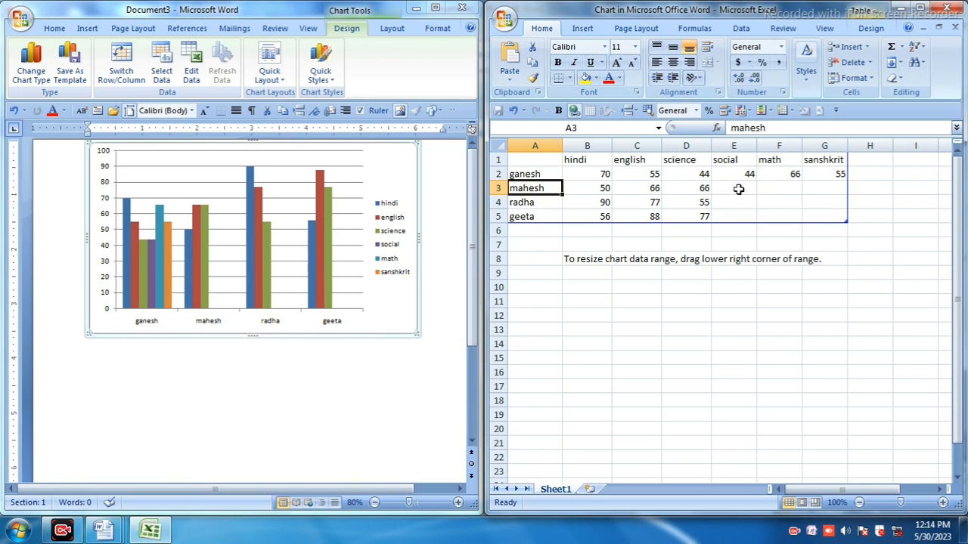
left_click(947, 9)
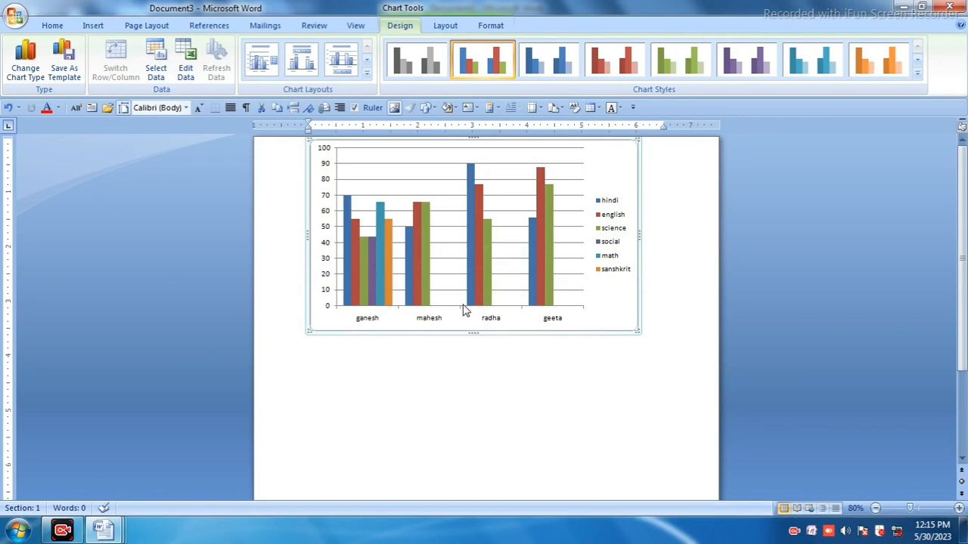
- Create a new blank document and place the insertion point a short way below the top of the page
left_click(93, 26)
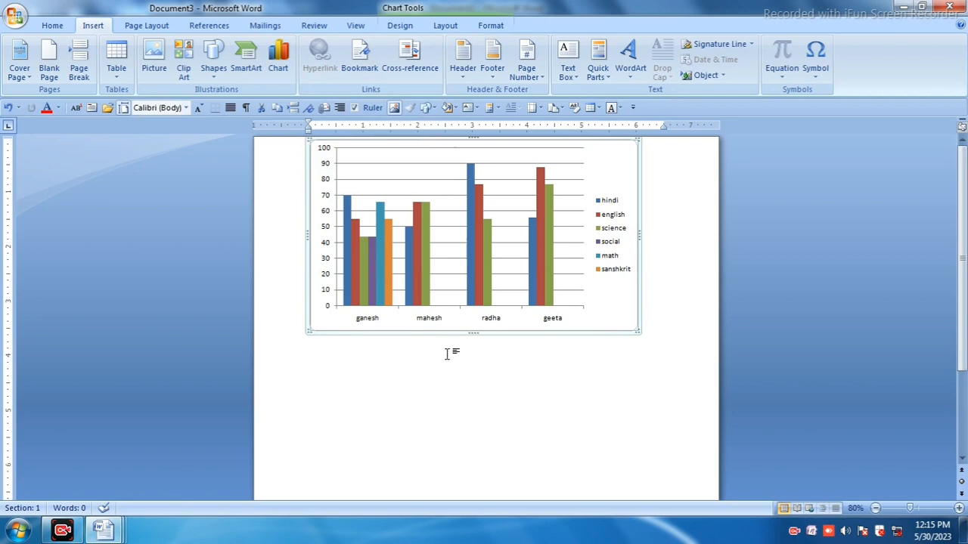
key("ctrl+n")
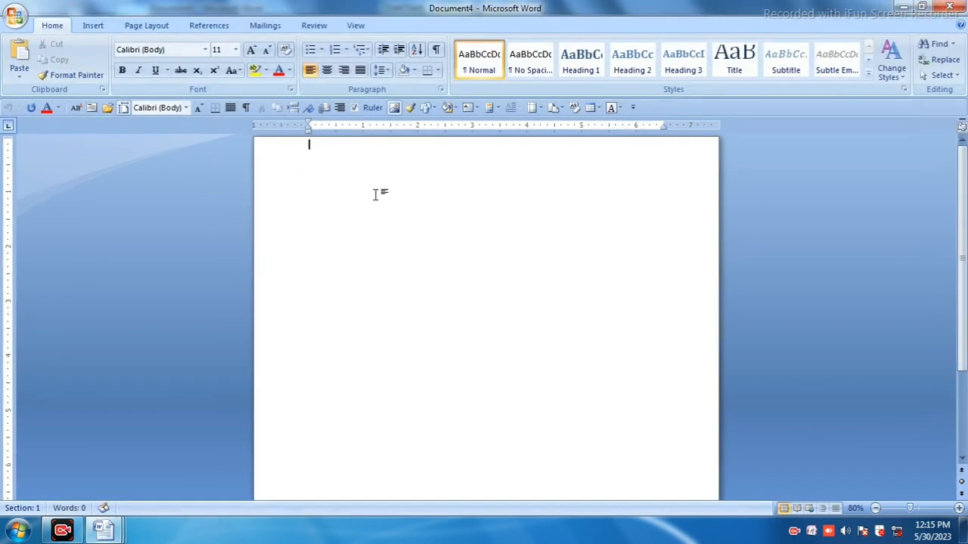
double_click(331, 205)
left_click(93, 28)
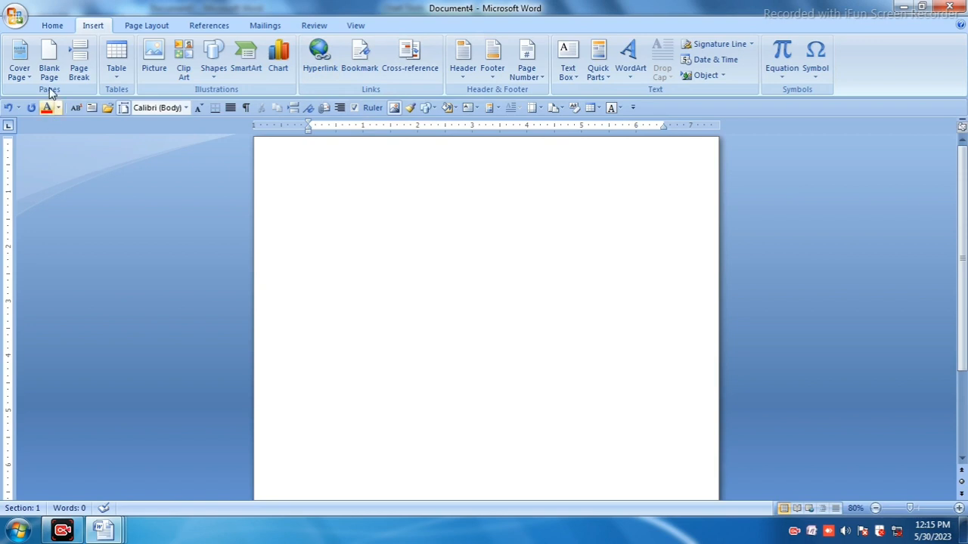
- Set the font size to 20 and enter the line "Microshoft office word"
left_click(52, 25)
left_click(251, 49)
left_click(251, 49)
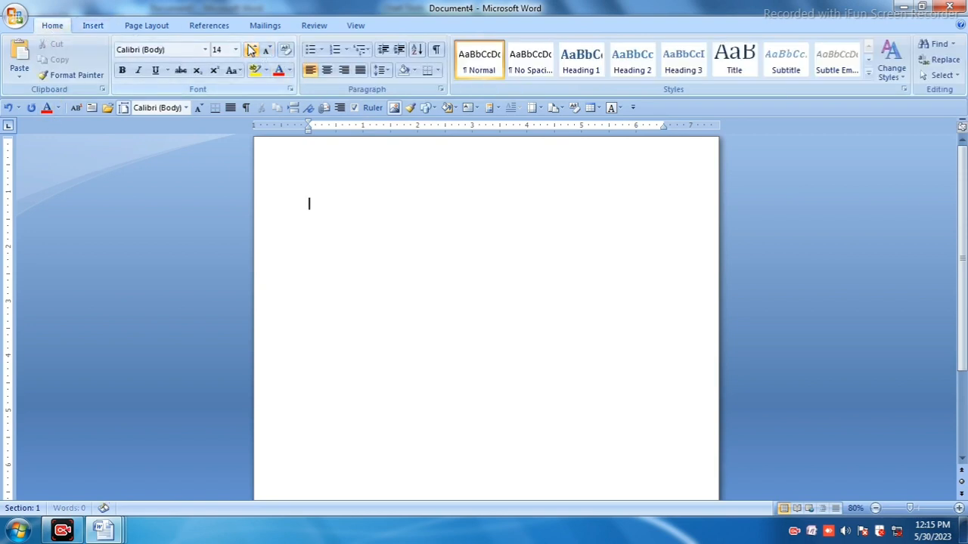
left_click(251, 49)
left_click(251, 50)
left_click(251, 50)
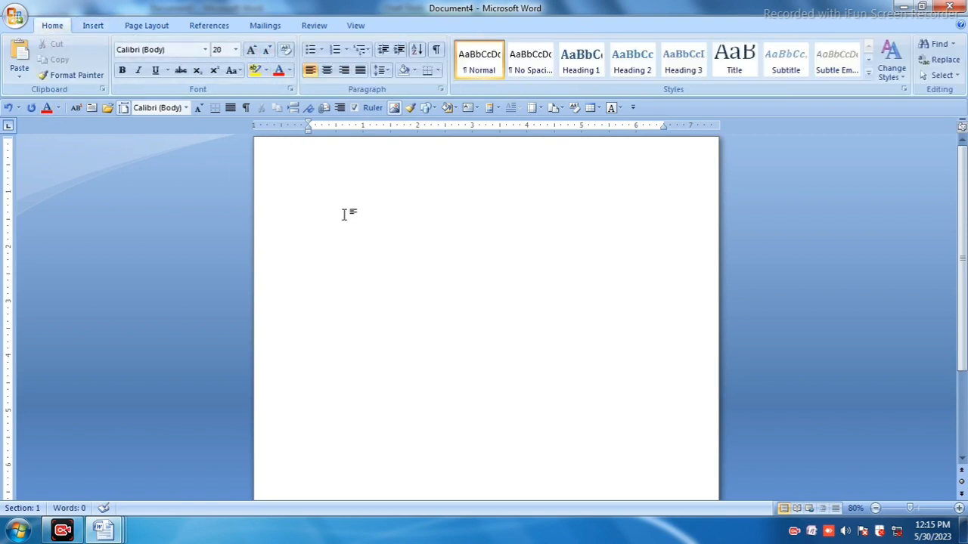
type("Microshoft o")
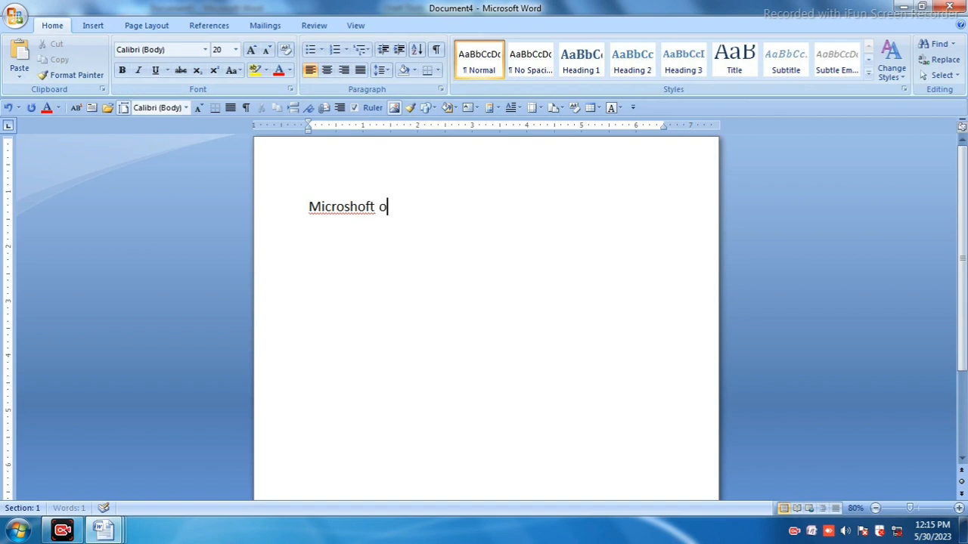
type("ffice word")
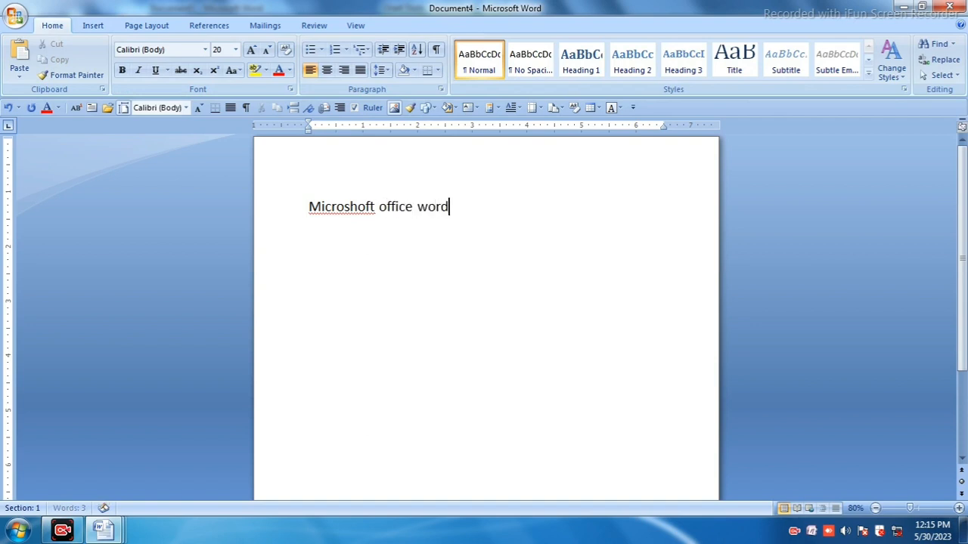
left_click(428, 255)
- Hyperlink the word "Microshoft" to the existing workbook "student detail dca pgdca" in My Documents
left_click_drag(309, 207, 383, 212)
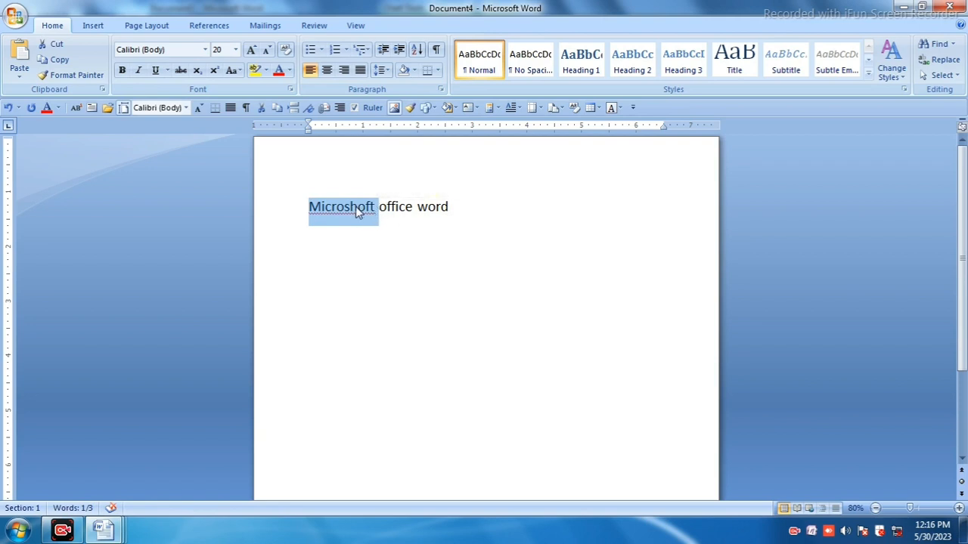
left_click(97, 28)
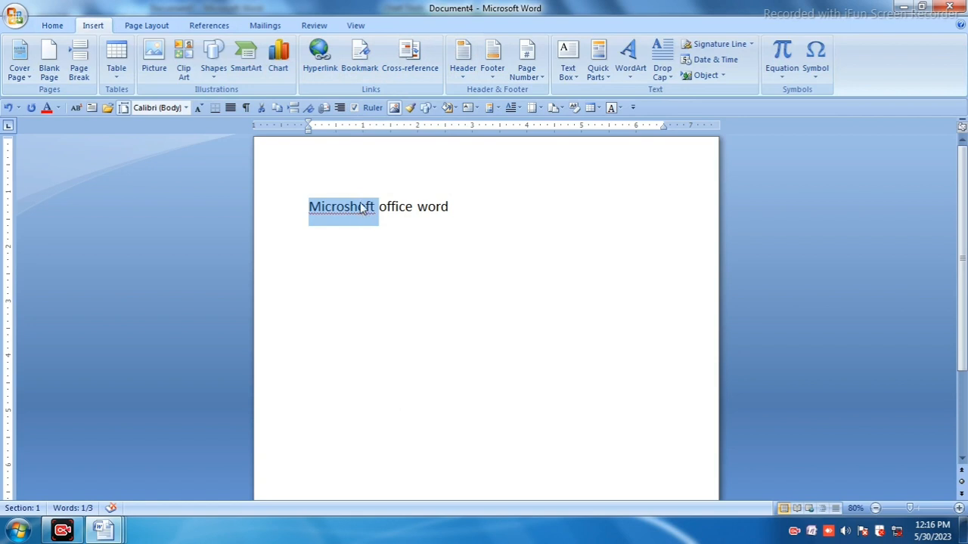
key("Right")
double_click(313, 200)
left_click(321, 67)
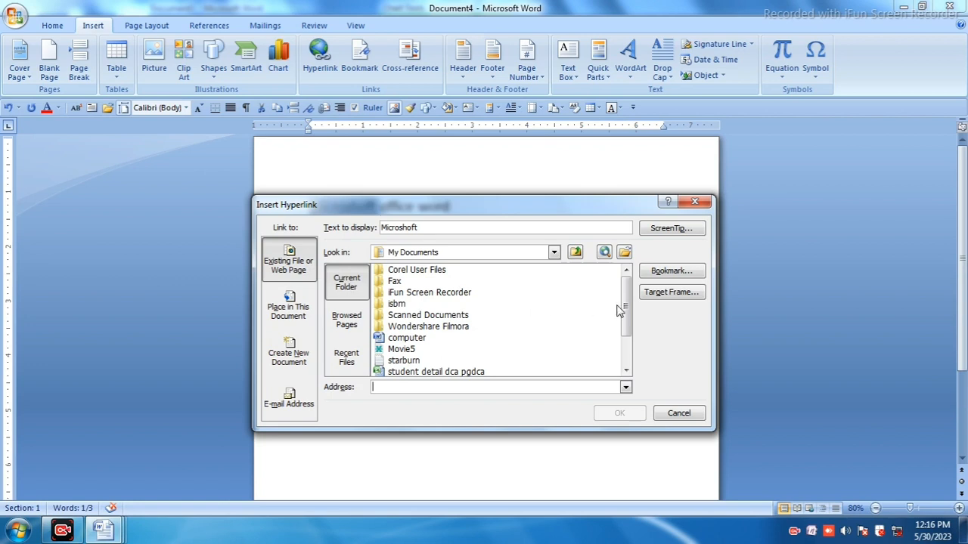
left_click_drag(627, 300, 628, 330)
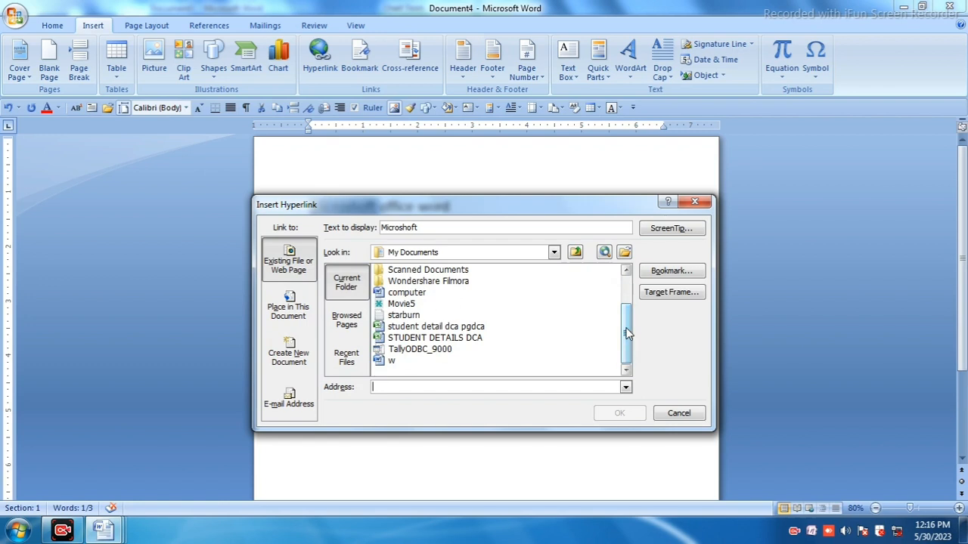
left_click(414, 328)
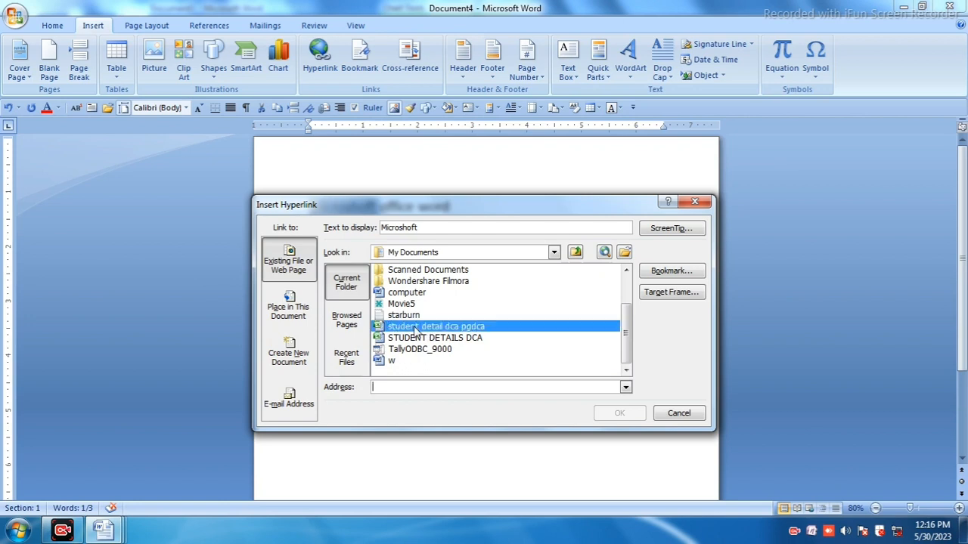
left_click(632, 412)
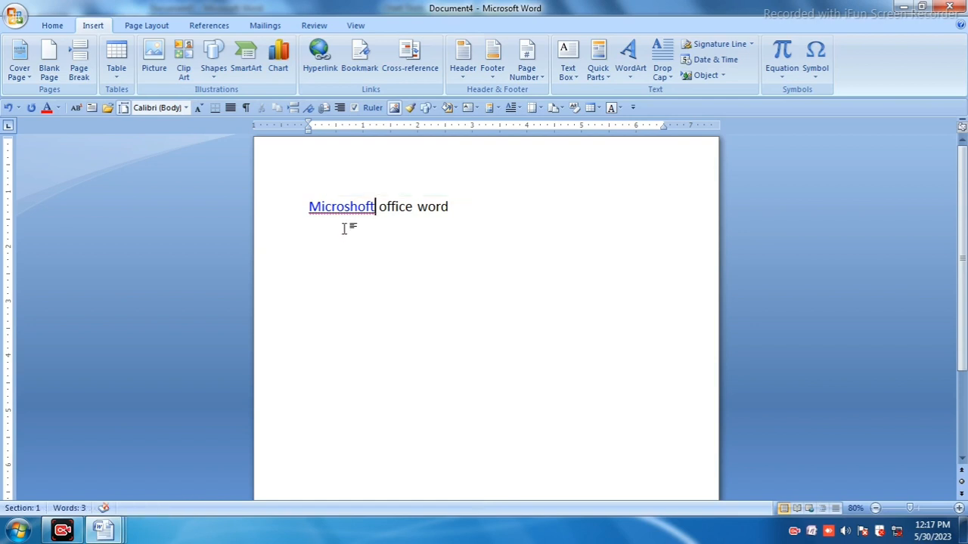
- Follow the "Microshoft" hyperlink, allow its workbook to open, close the workbook and return to Document4 in Word
mouse_move(339, 218)
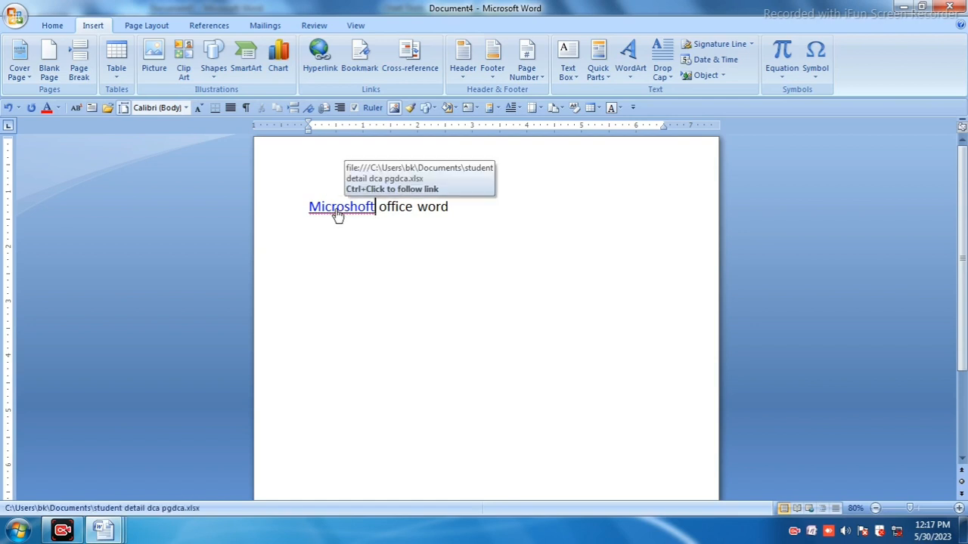
left_click(338, 216, "ctrl")
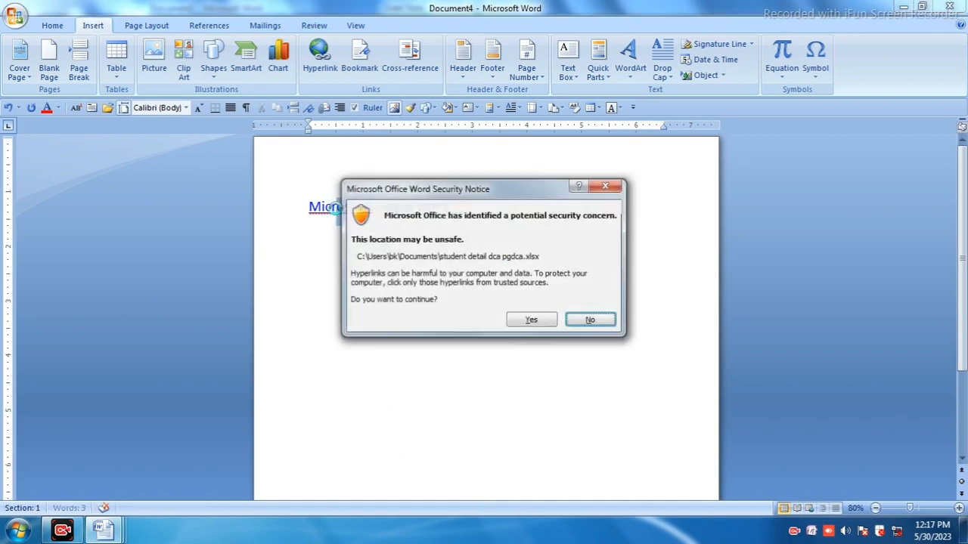
left_click(539, 324)
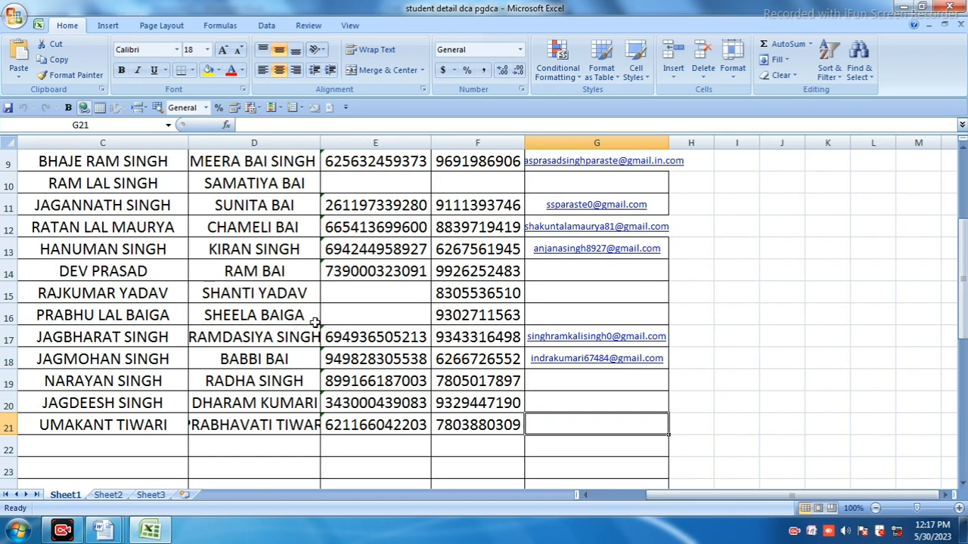
left_click(960, 23)
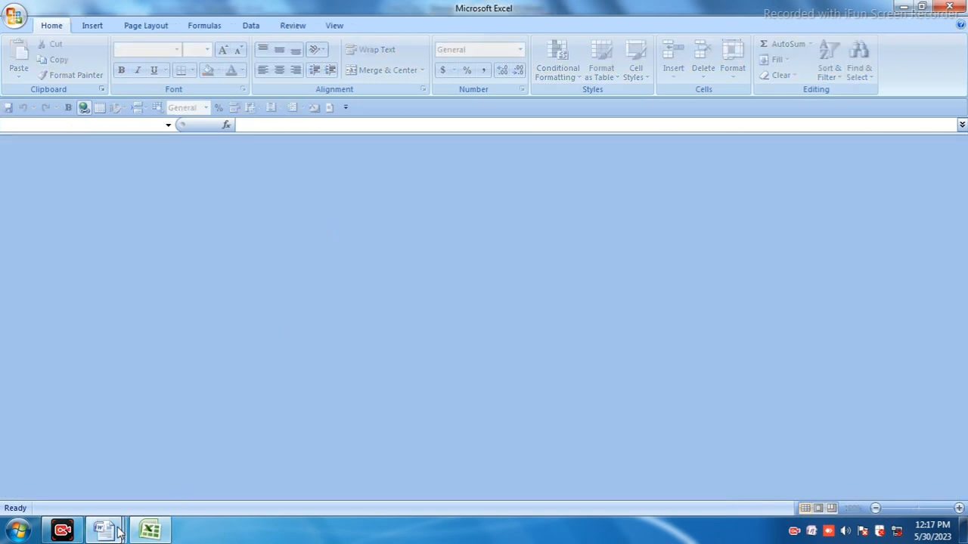
mouse_move(103, 531)
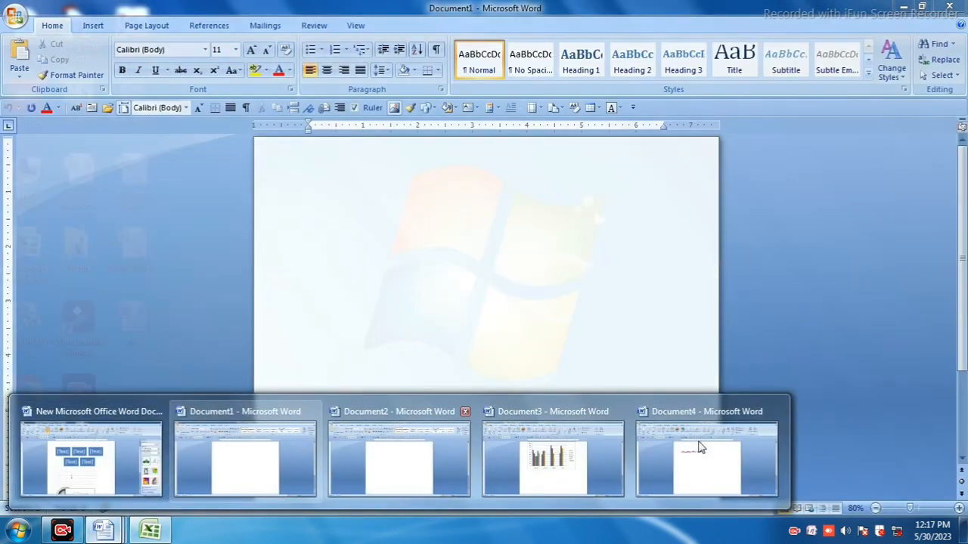
left_click(711, 465)
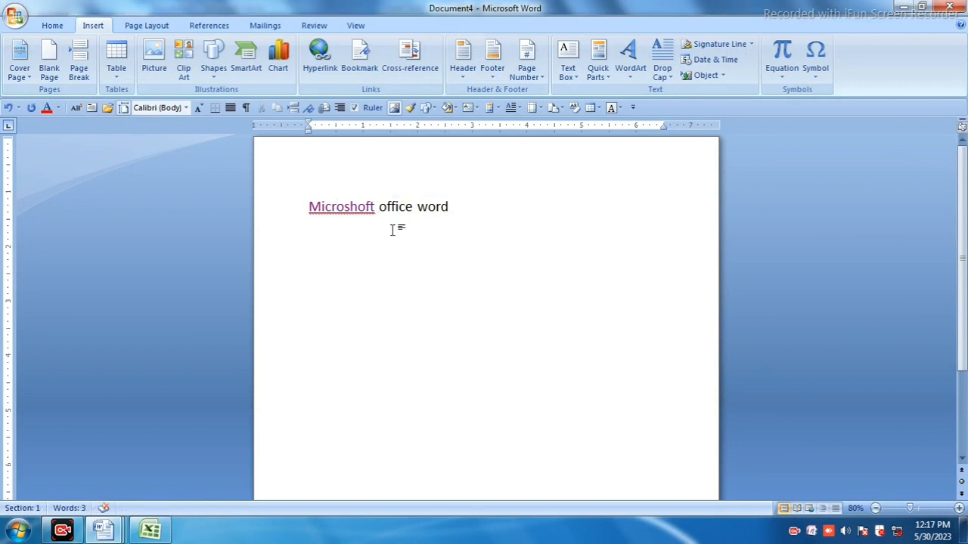
- Undo the hyperlink on the word "Microshoft" while keeping the text line
key("Home")
key("ctrl+shift+Right")
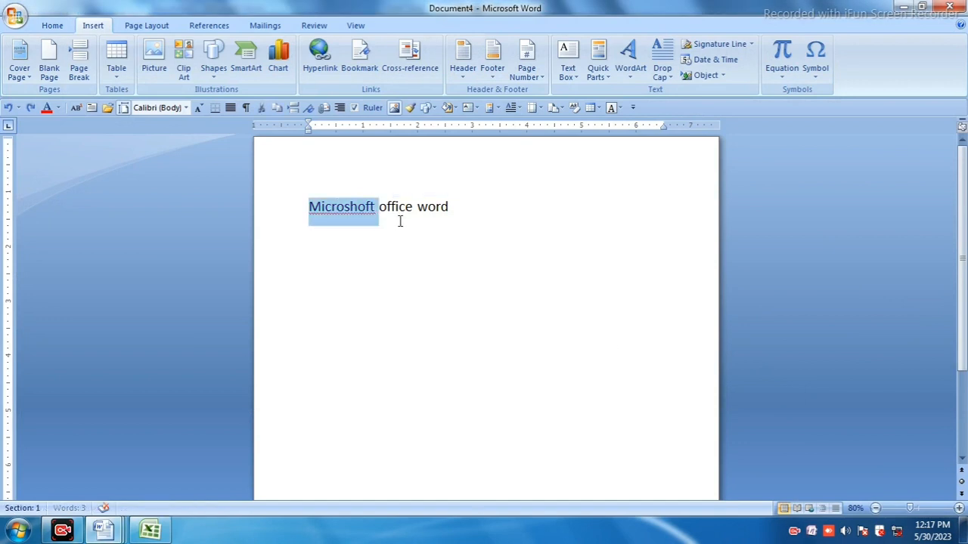
key("shift+End")
key("Delete")
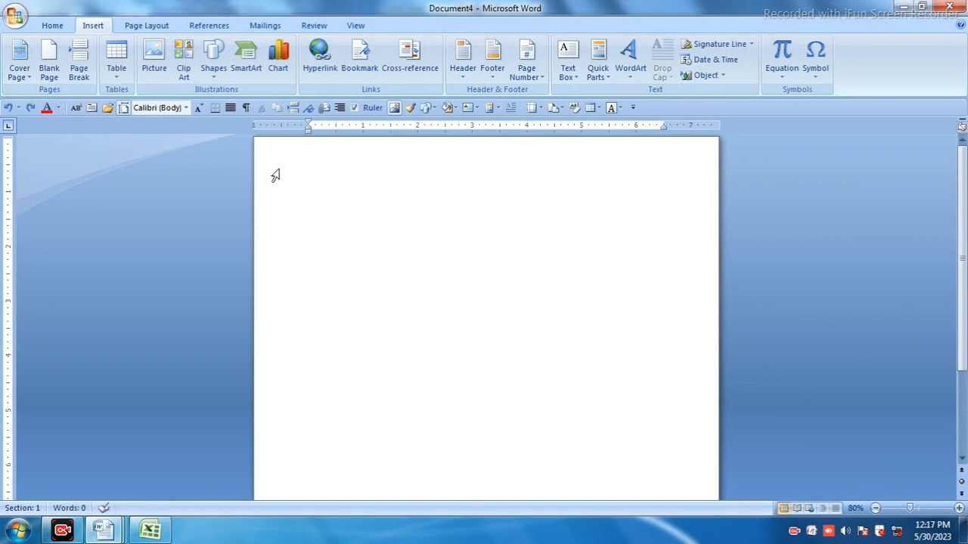
key("ctrl+z")
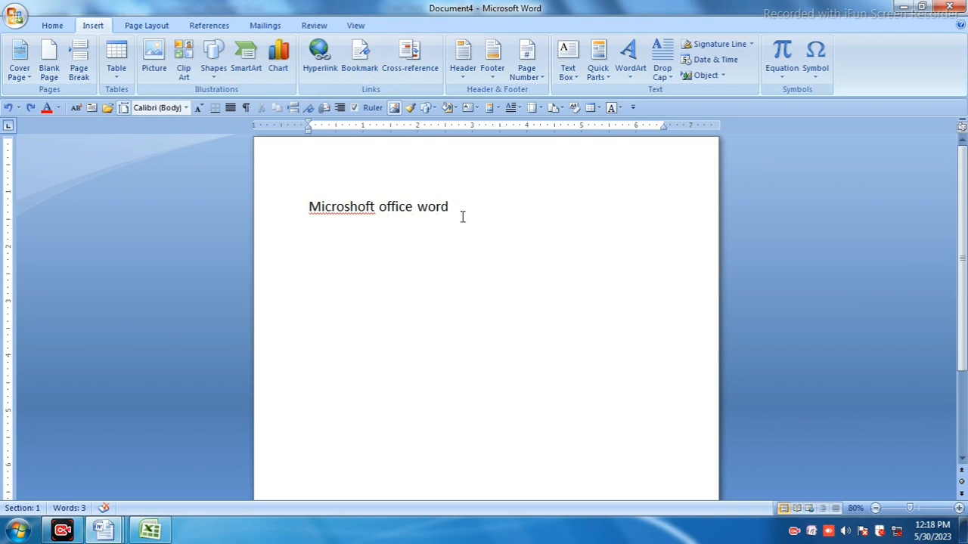
- Add a second line reading "What is your name" below the first line
key("Return")
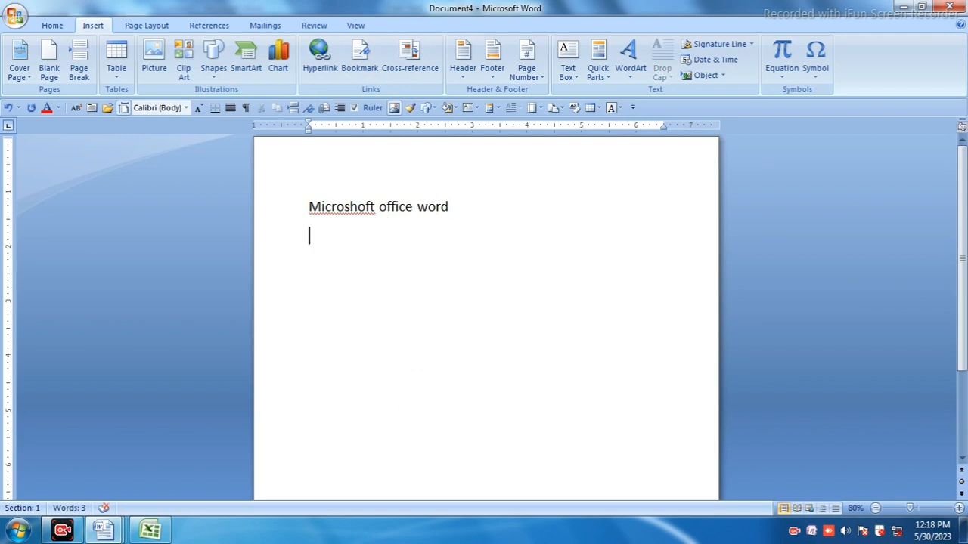
type("What i")
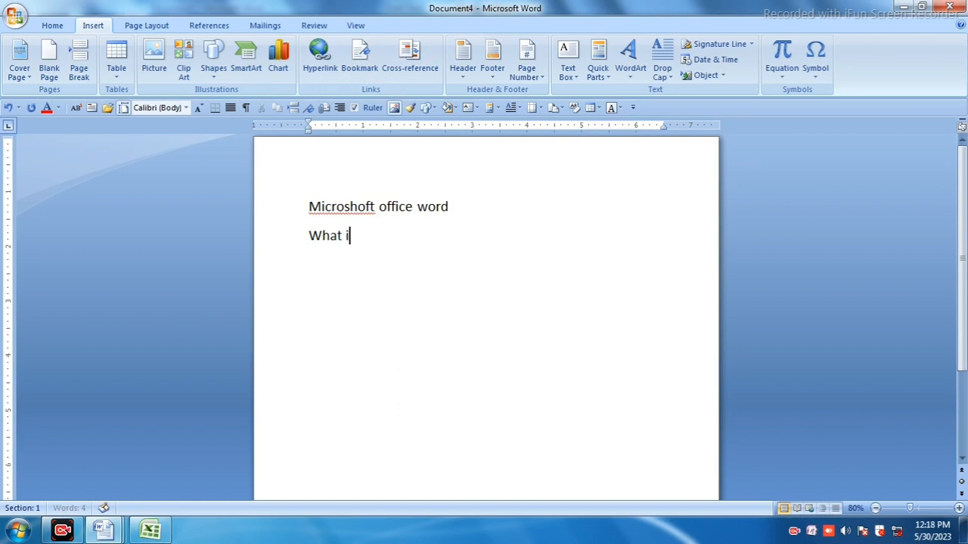
type("s your name")
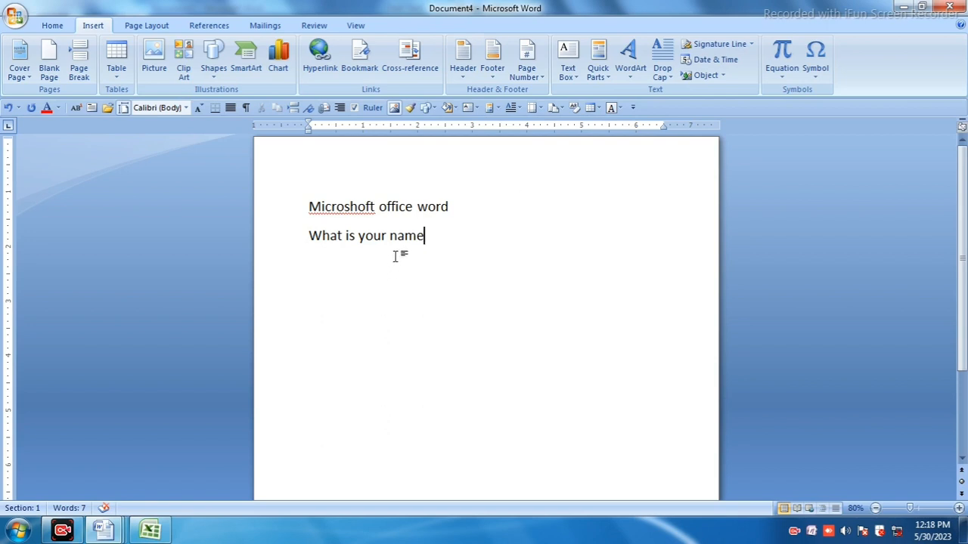
- Copy both text lines and deselect them
left_click_drag(304, 201, 445, 245)
key("ctrl+c")
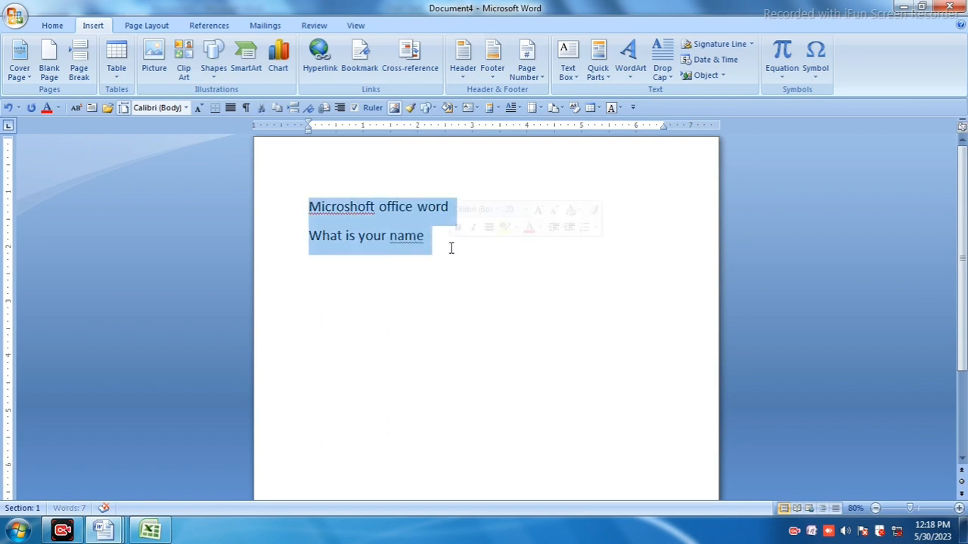
left_click(326, 273)
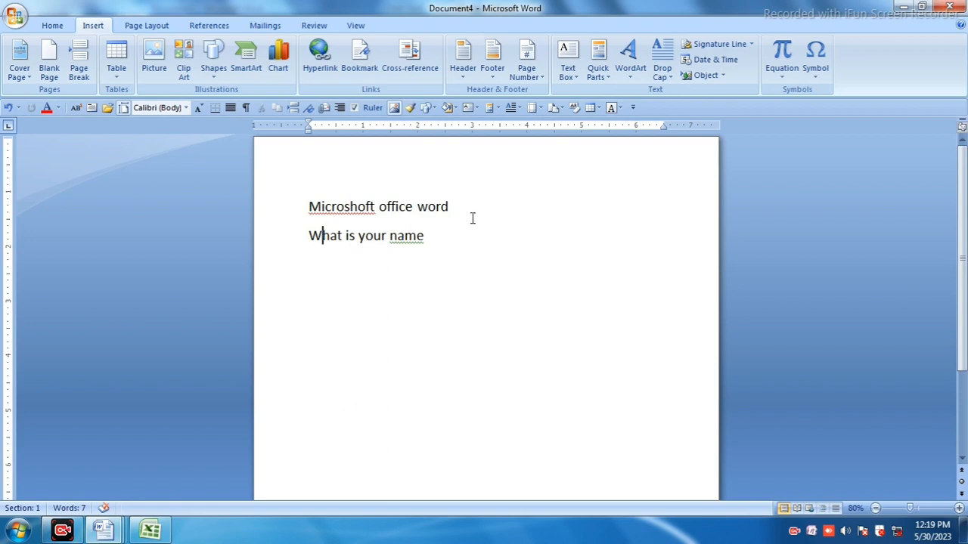
- Paste the copied two-line text three times below the existing lines, leaving an empty line before each of the last two copies
left_click(431, 238)
key("Return")
key("ctrl+v")
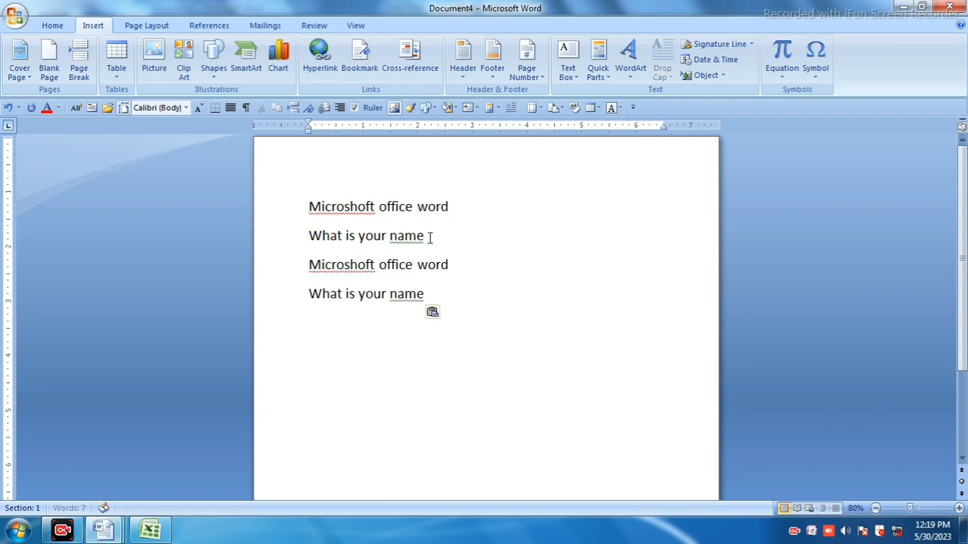
key("Return")
key("ctrl+v")
key("Return")
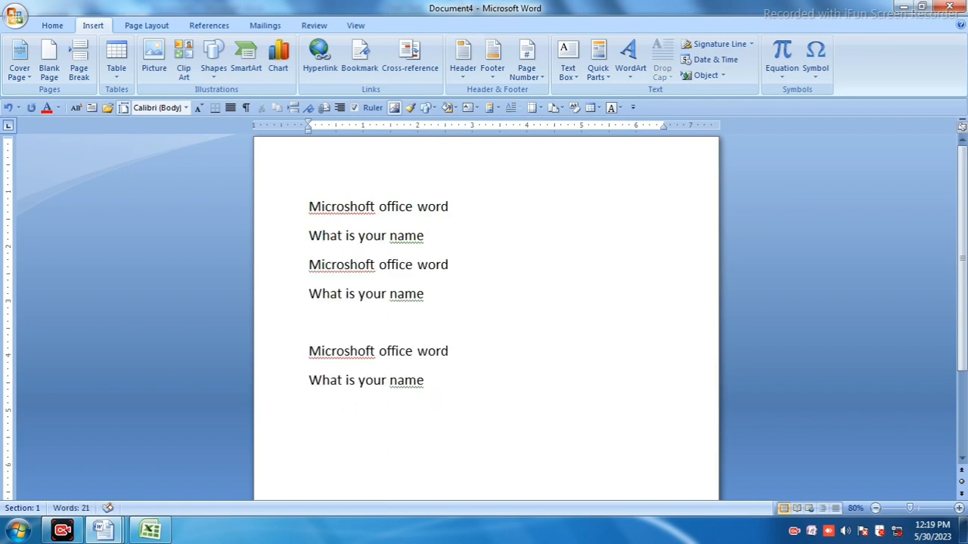
key("ctrl+v")
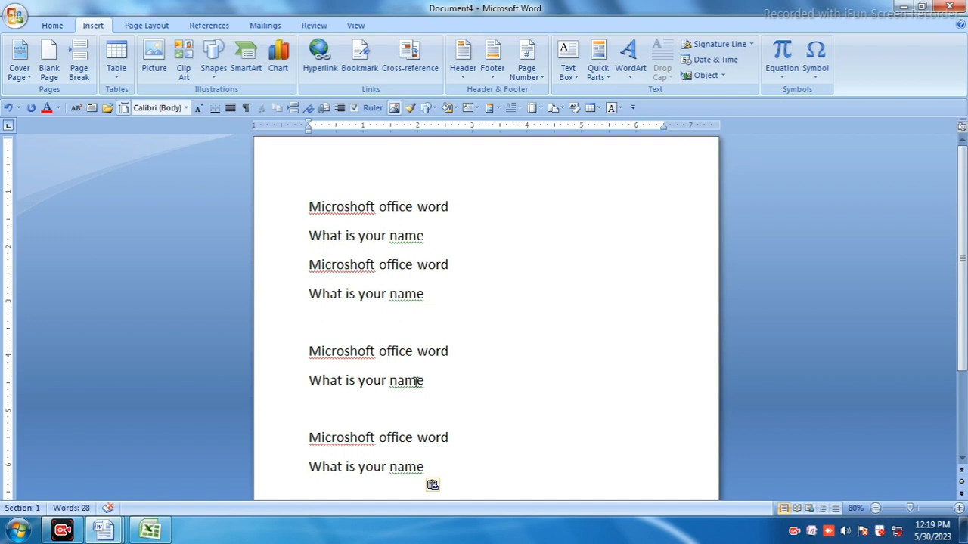
- Add a bookmark called "name" at the end of the third "What is your name" line
left_click(356, 382)
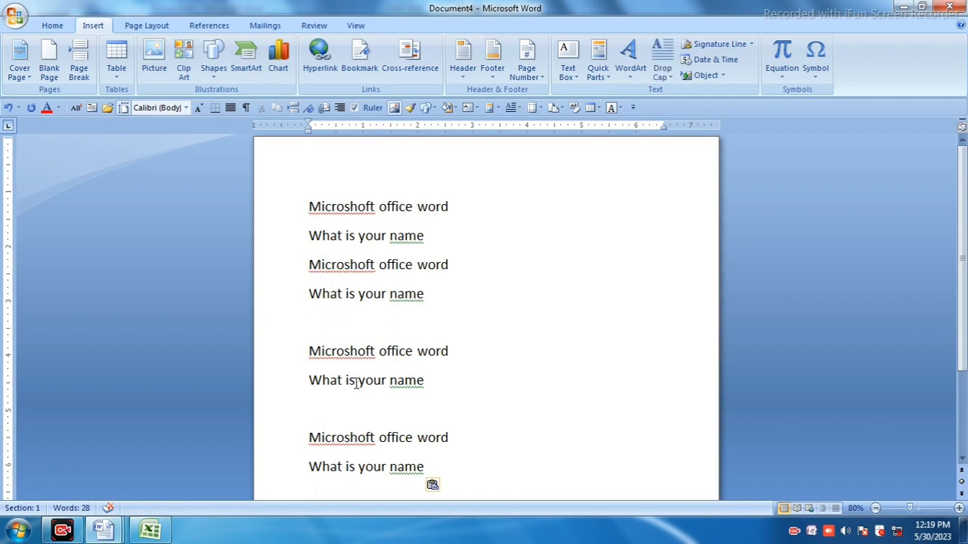
left_click(428, 382)
left_click(357, 65)
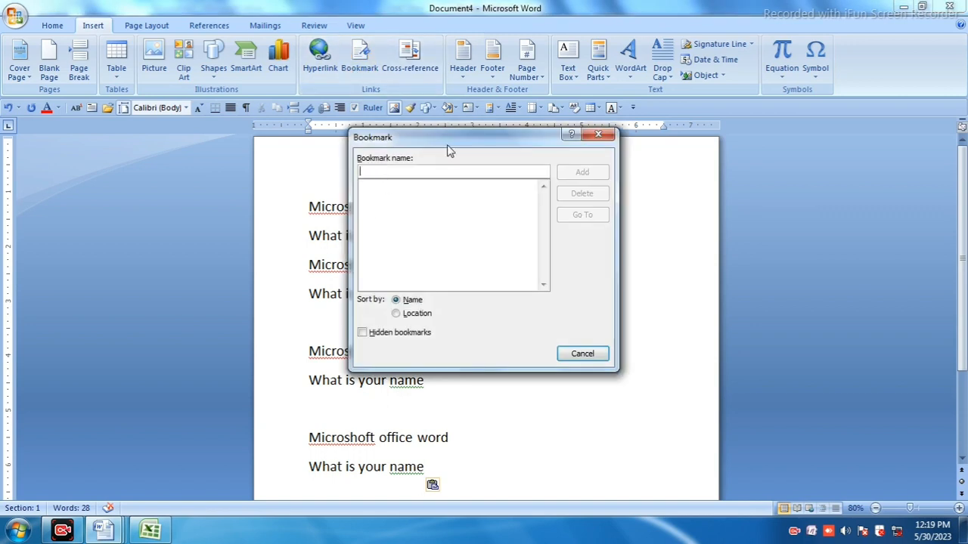
left_click_drag(446, 149, 677, 145)
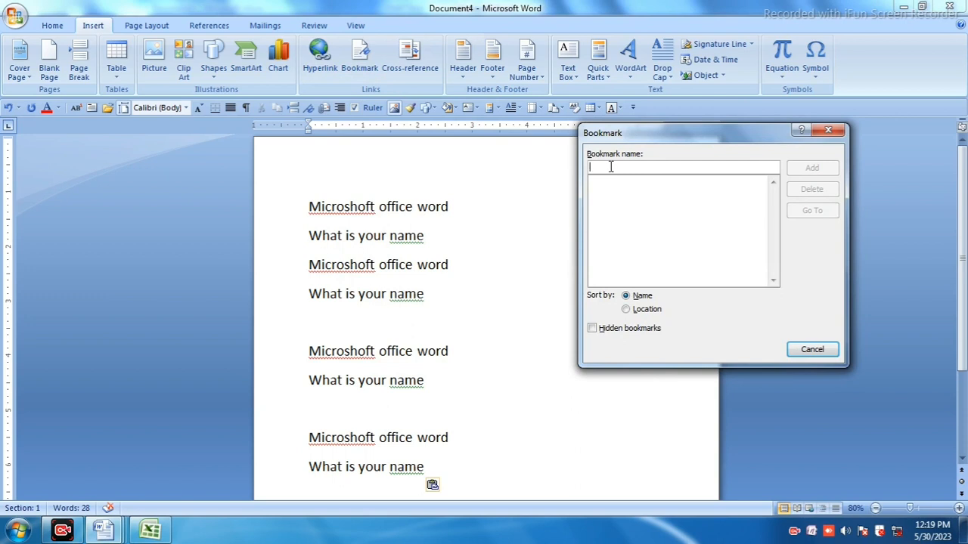
type("nam")
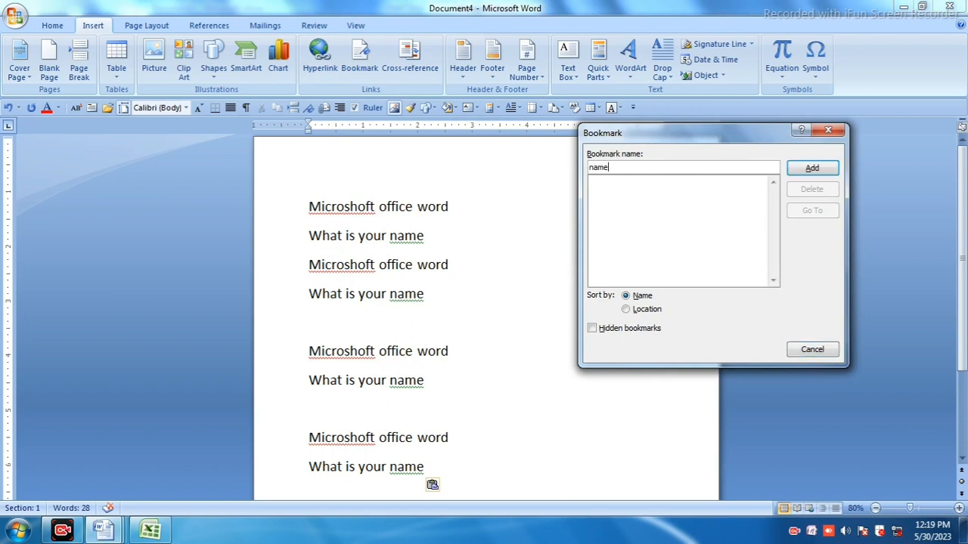
type("e")
left_click(812, 168)
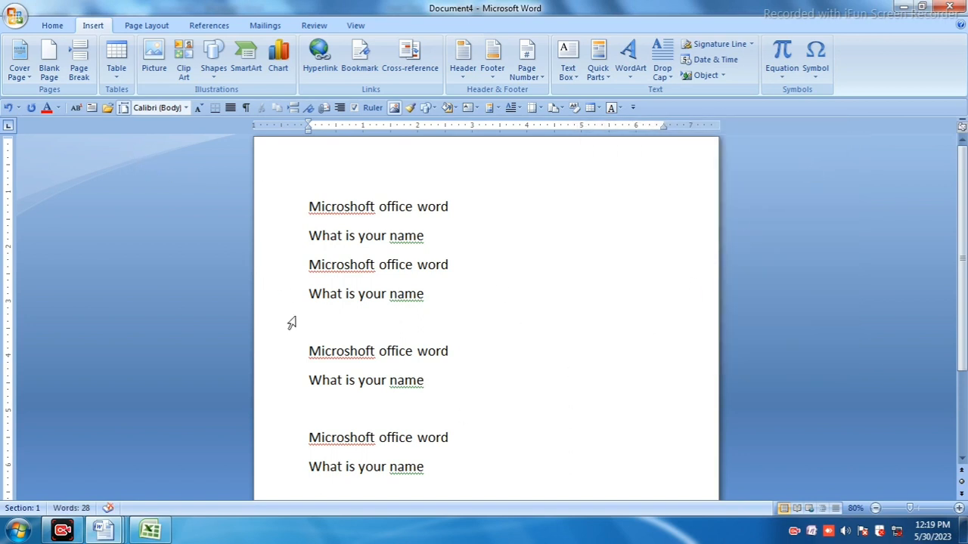
left_click(12, 23)
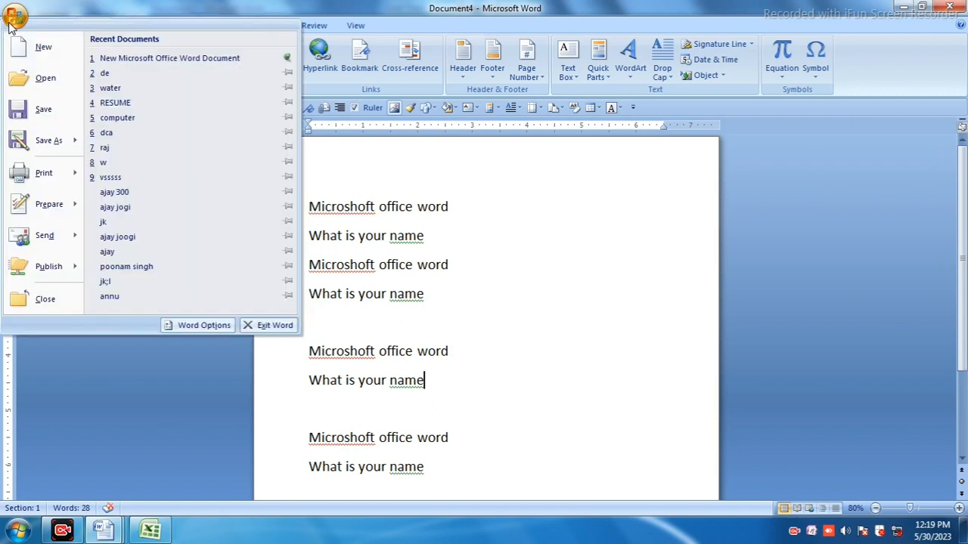
left_click(42, 115)
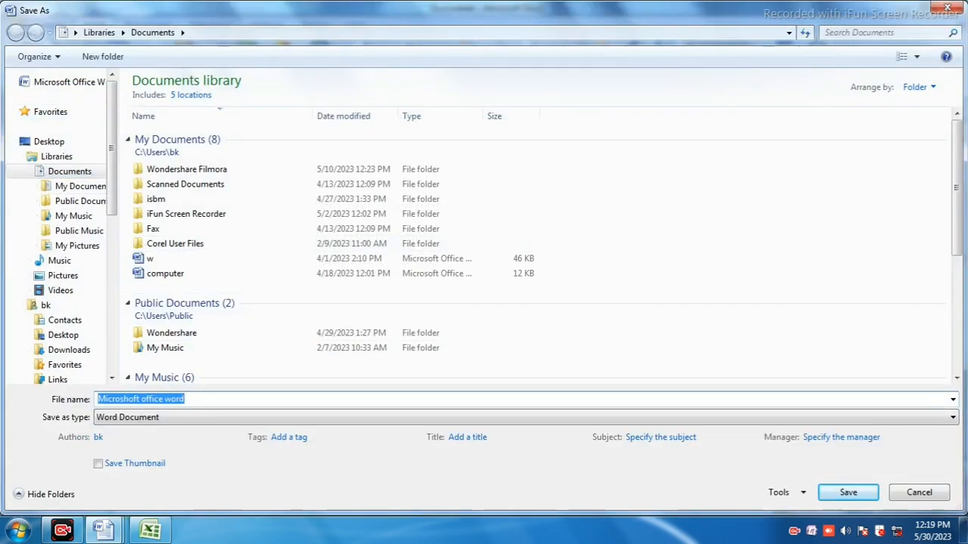
type("vee")
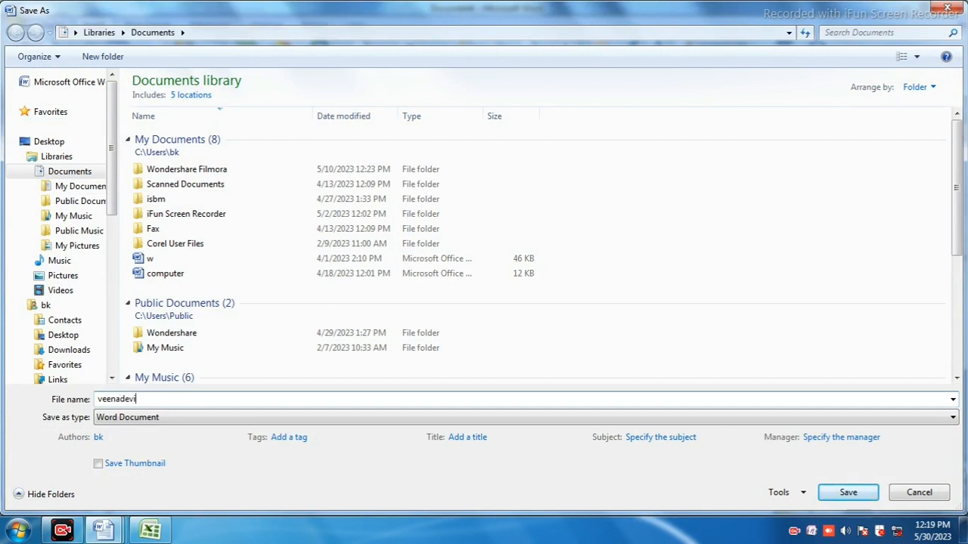
type("nadevi computer collage")
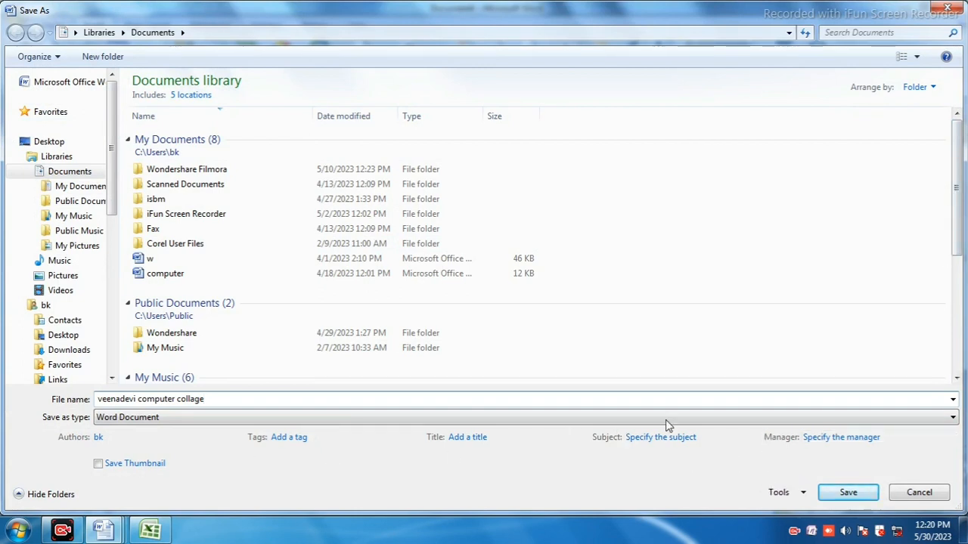
left_click(673, 304)
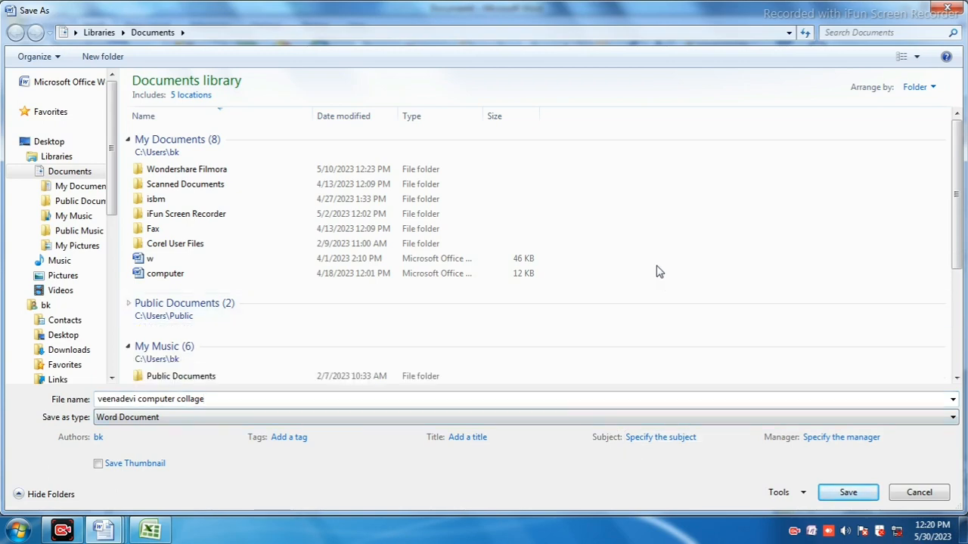
left_click(947, 8)
left_click(15, 15)
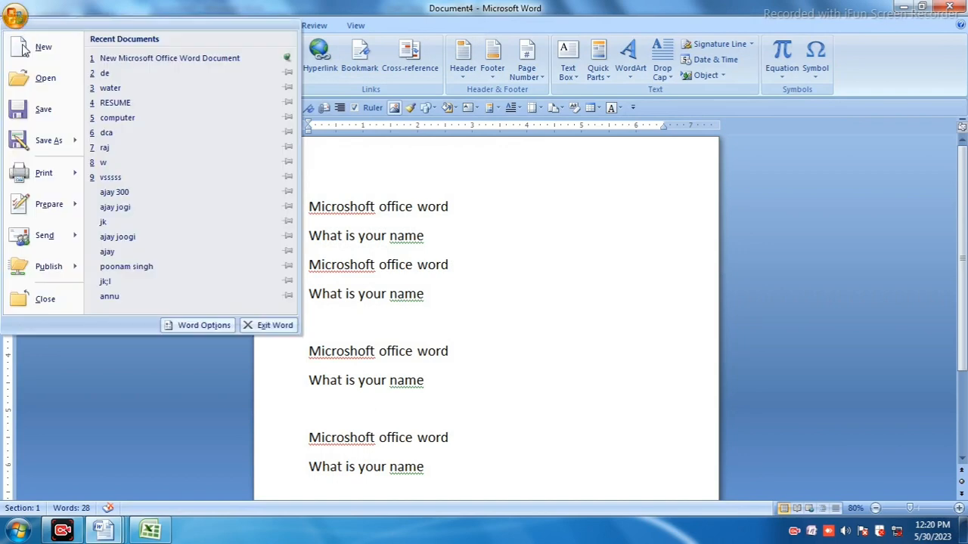
left_click(41, 110)
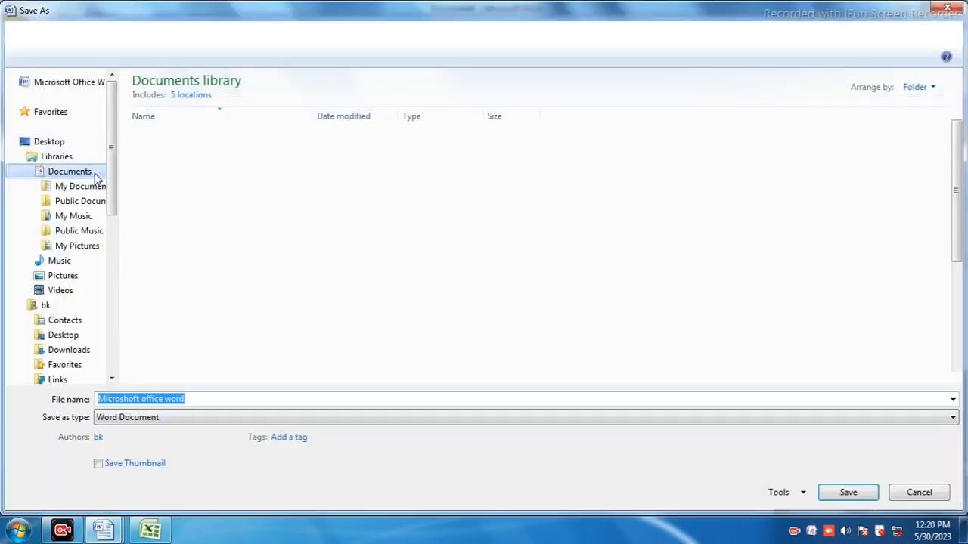
left_click(947, 7)
key("ctrl+s")
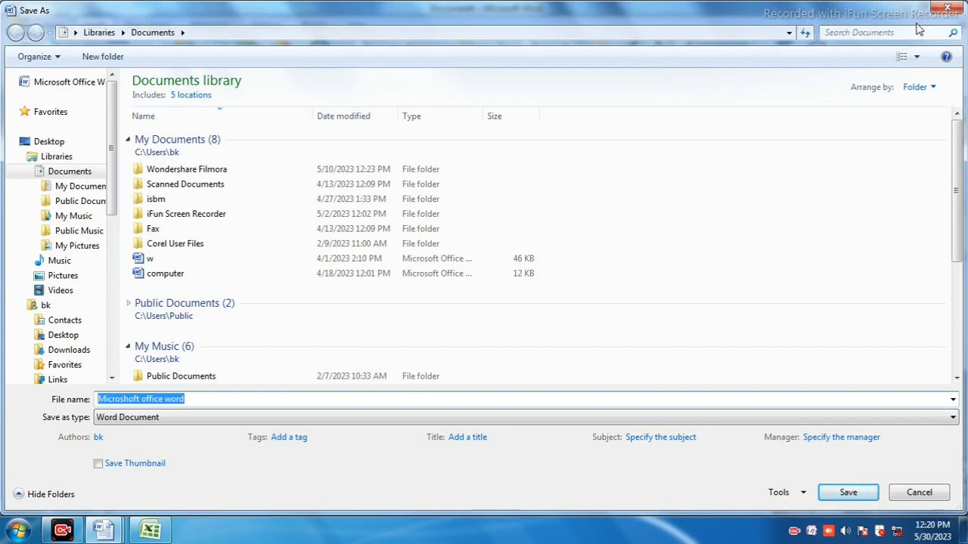
left_click(948, 9)
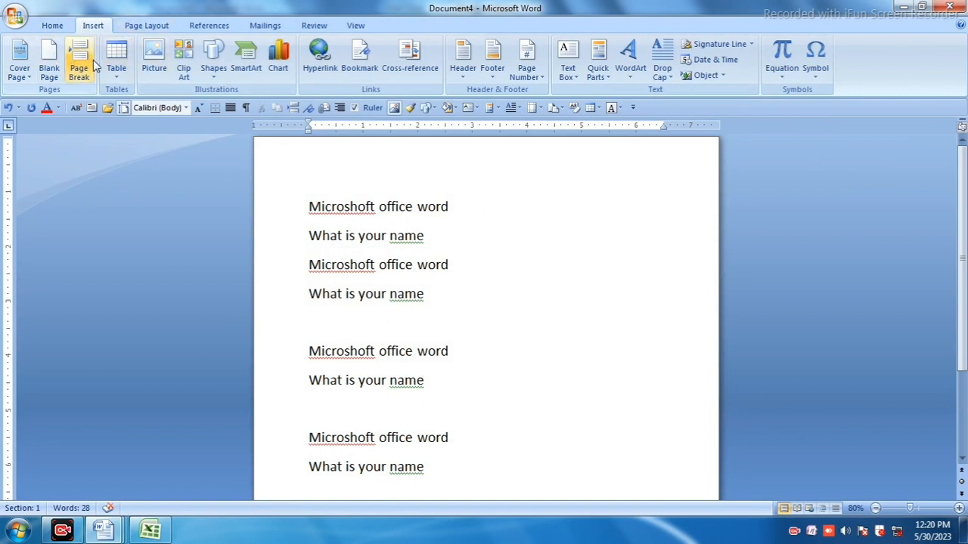
left_click(15, 21)
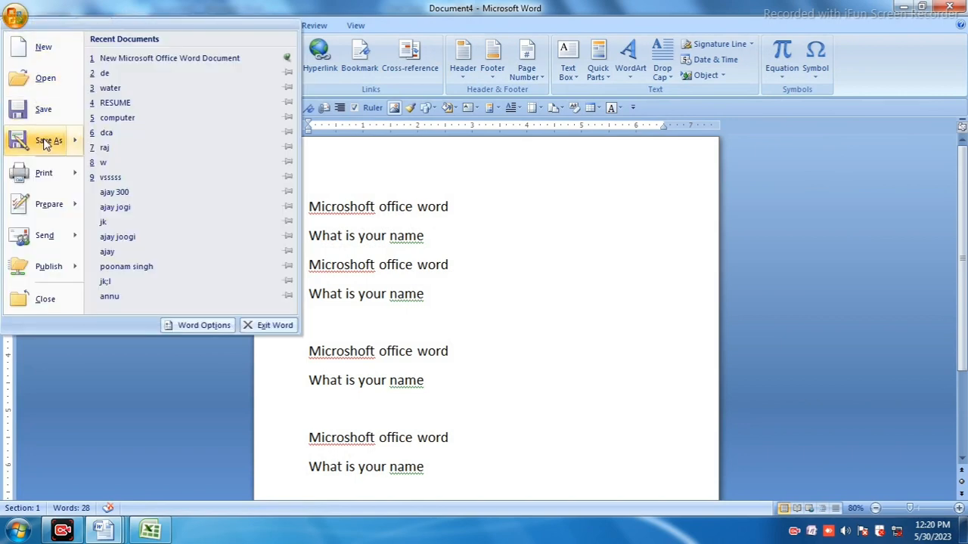
mouse_move(55, 143)
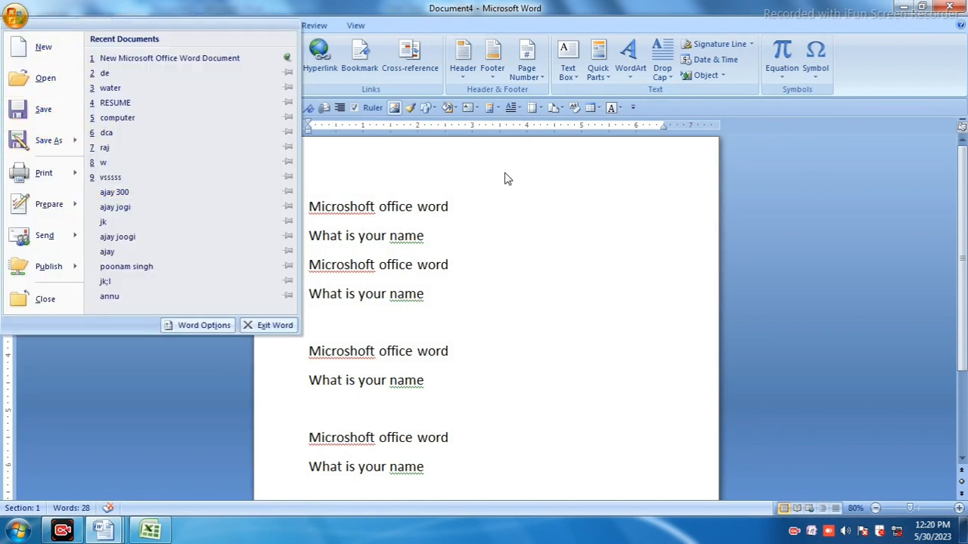
left_click(497, 177)
key("ctrl+s")
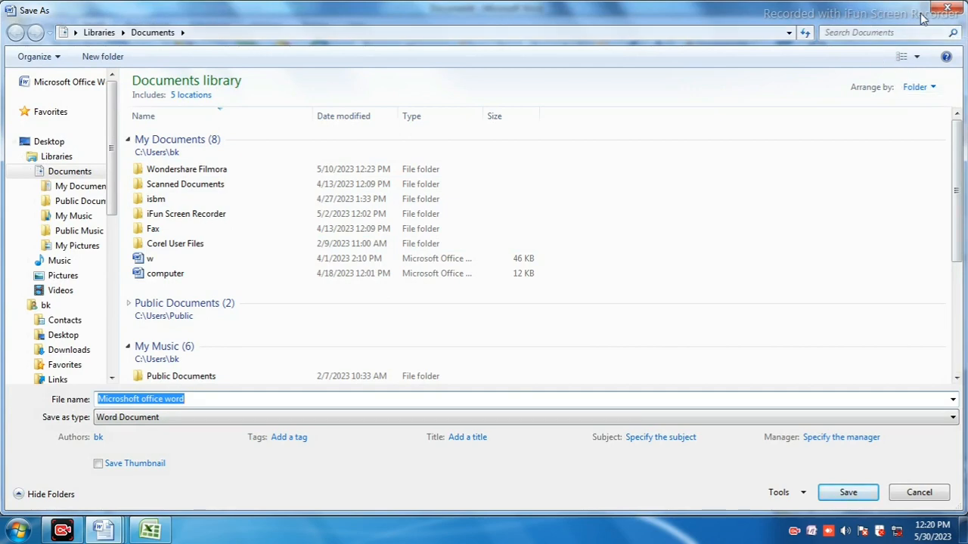
left_click(945, 9)
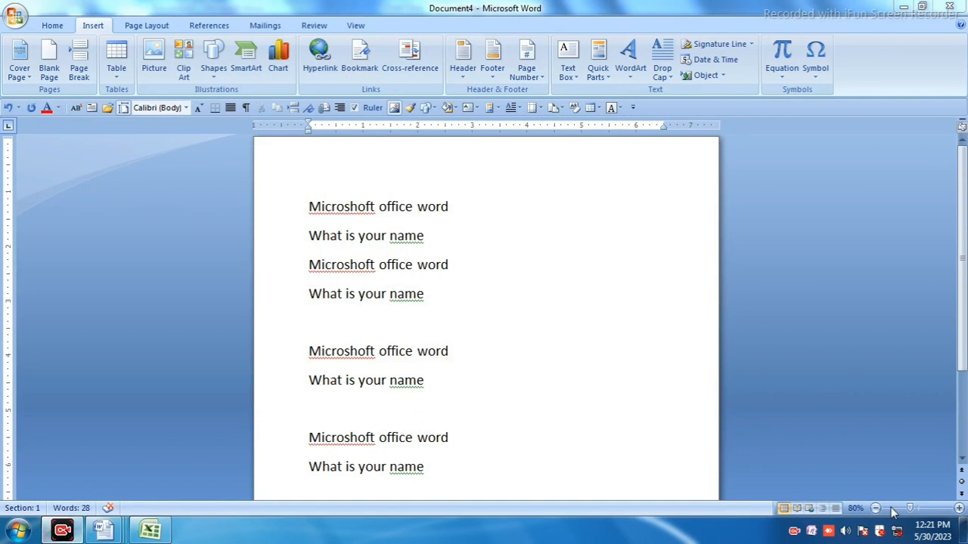
- Save the document as a Word Document in the Documents library, using the person's name as the file name
left_click(15, 15)
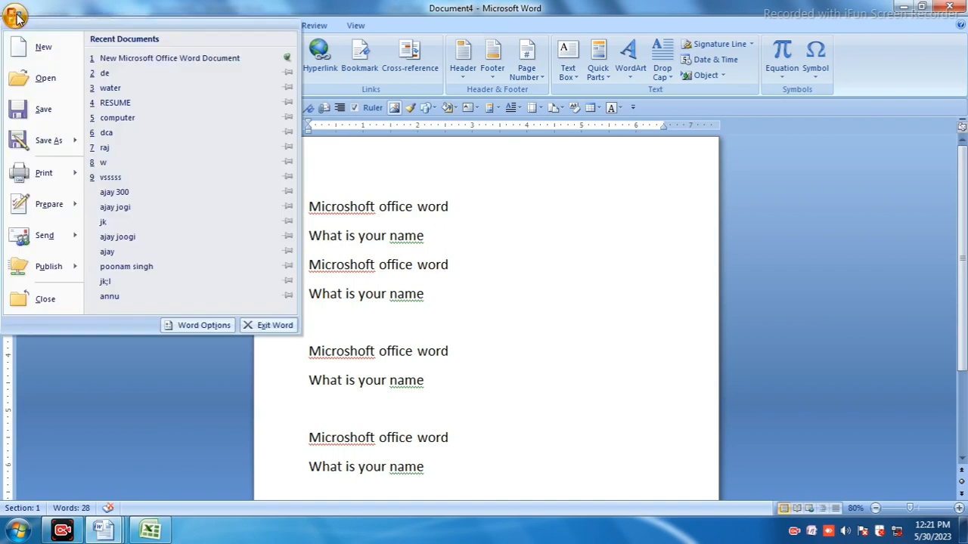
left_click(66, 112)
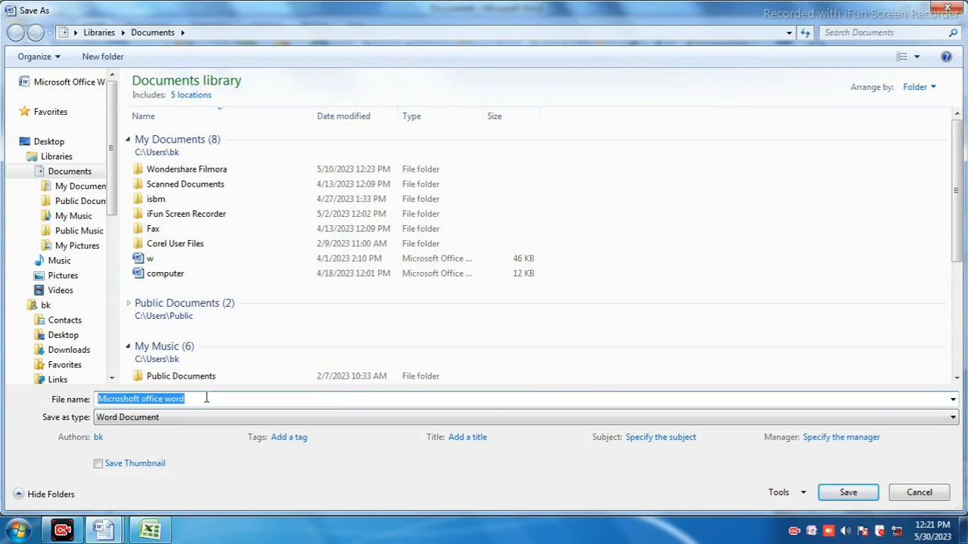
type("vee")
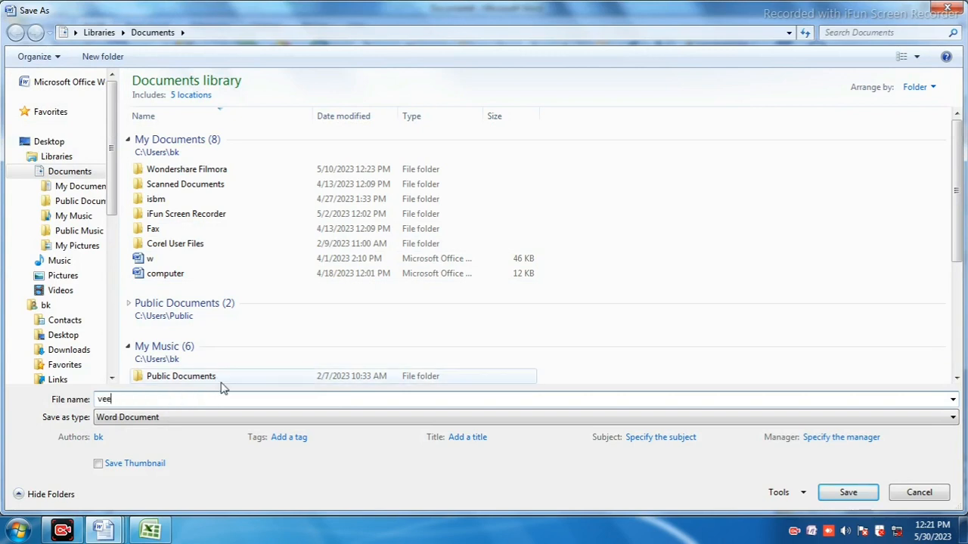
type("nadevi")
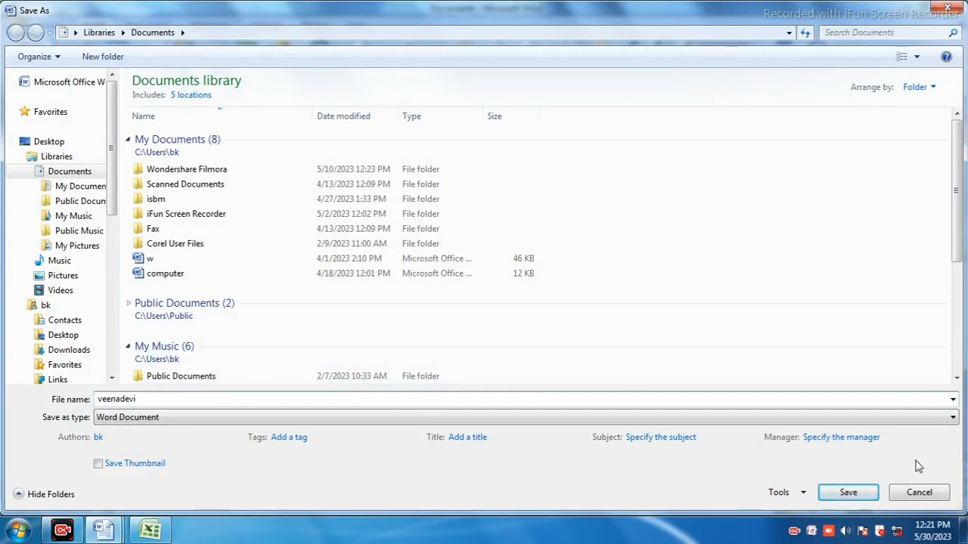
left_click(864, 491)
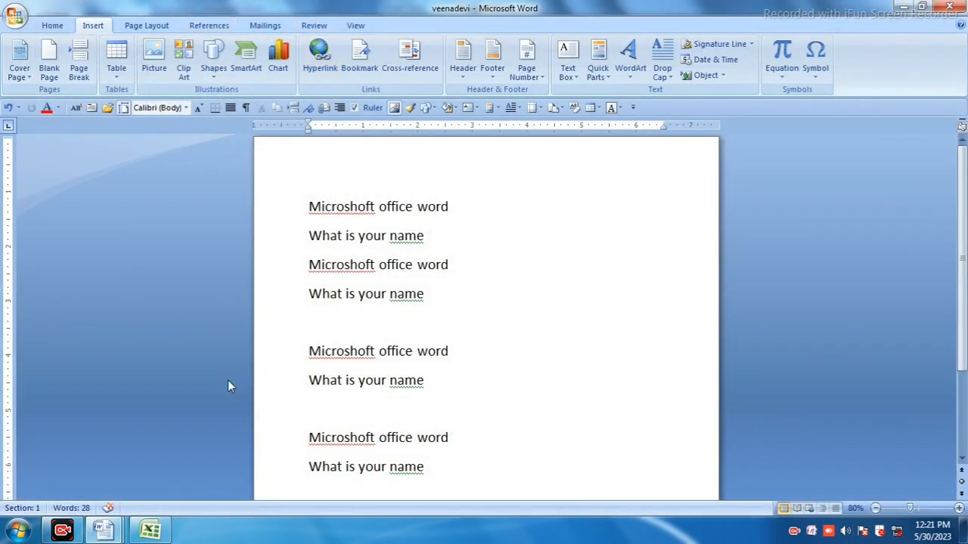
- Close all open Word and Excel windows, discarding the changes to Document3 and "New Microsoft Office Word Document"
left_click(951, 7)
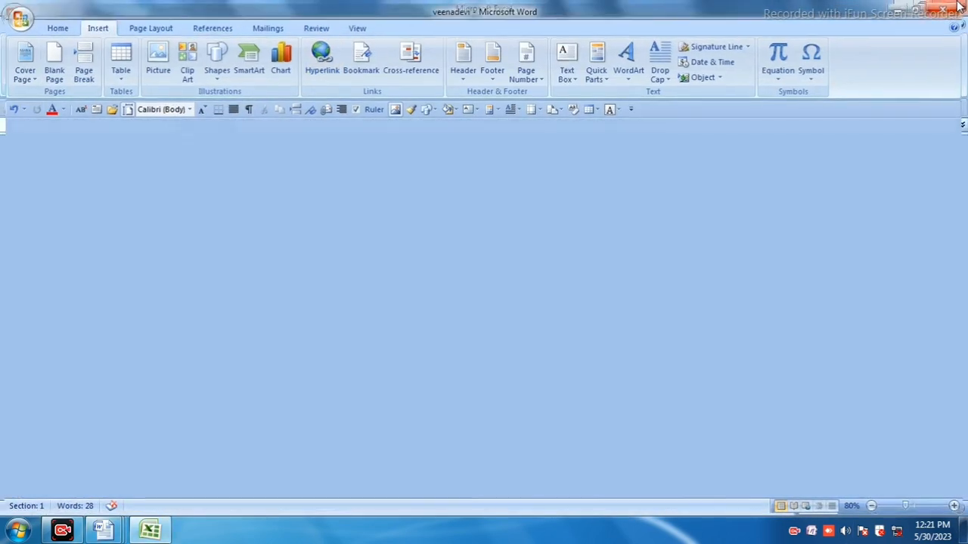
left_click(954, 6)
left_click(951, 7)
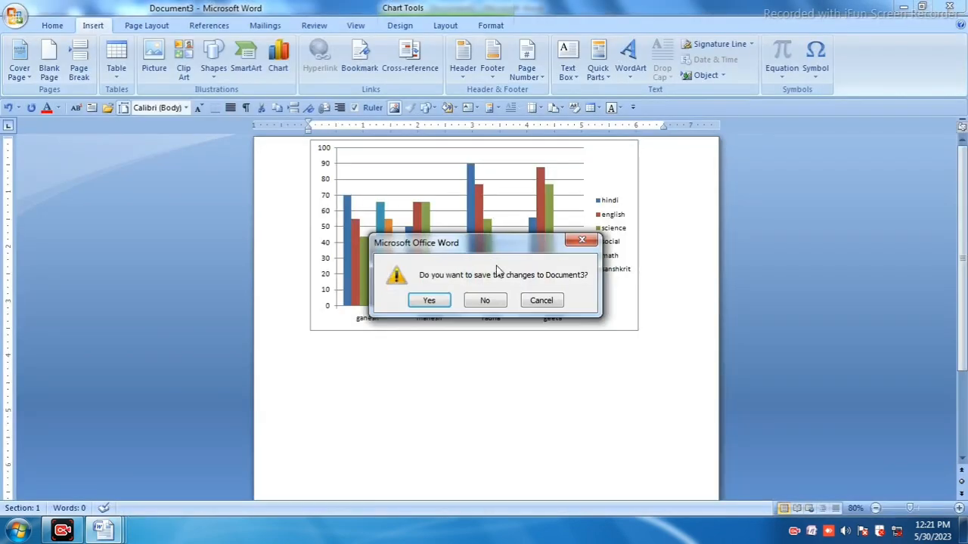
left_click(485, 300)
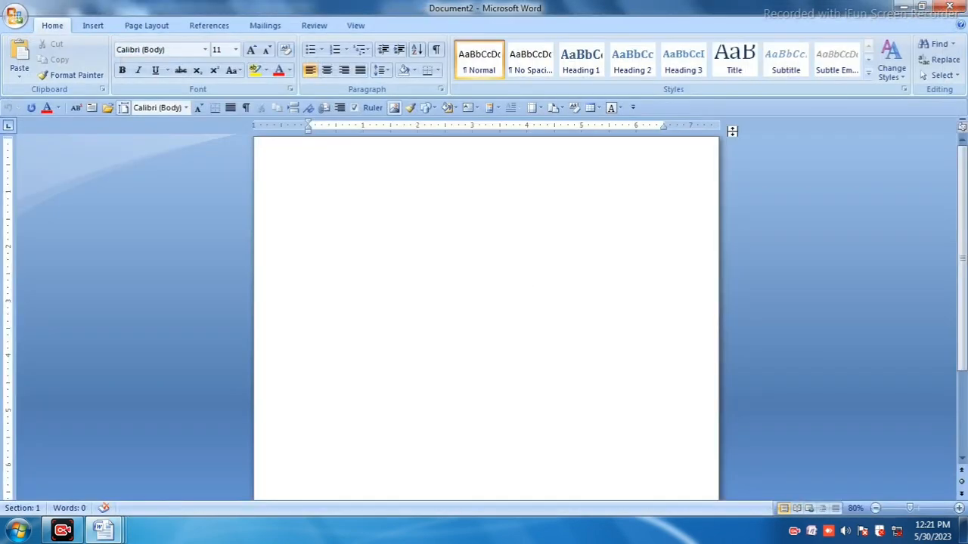
left_click(946, 7)
left_click(947, 8)
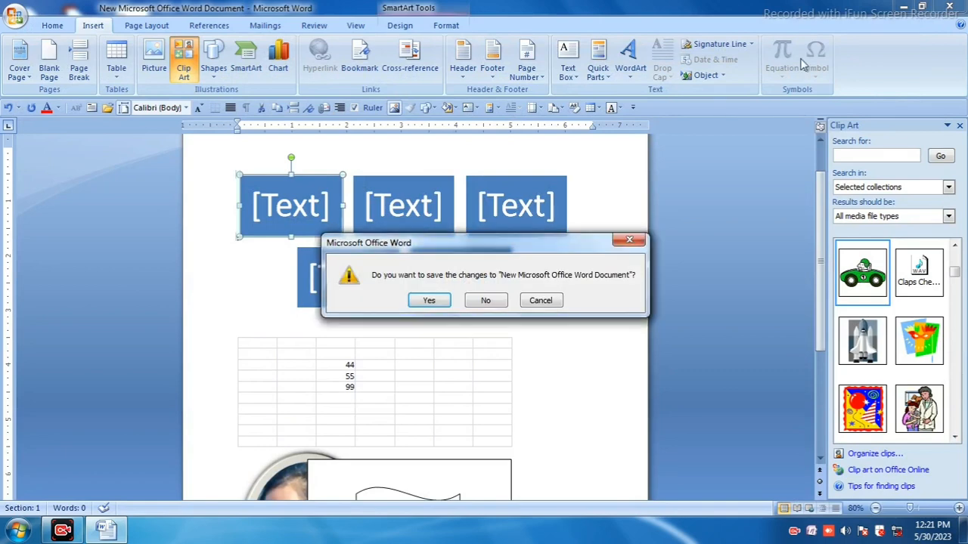
left_click(486, 300)
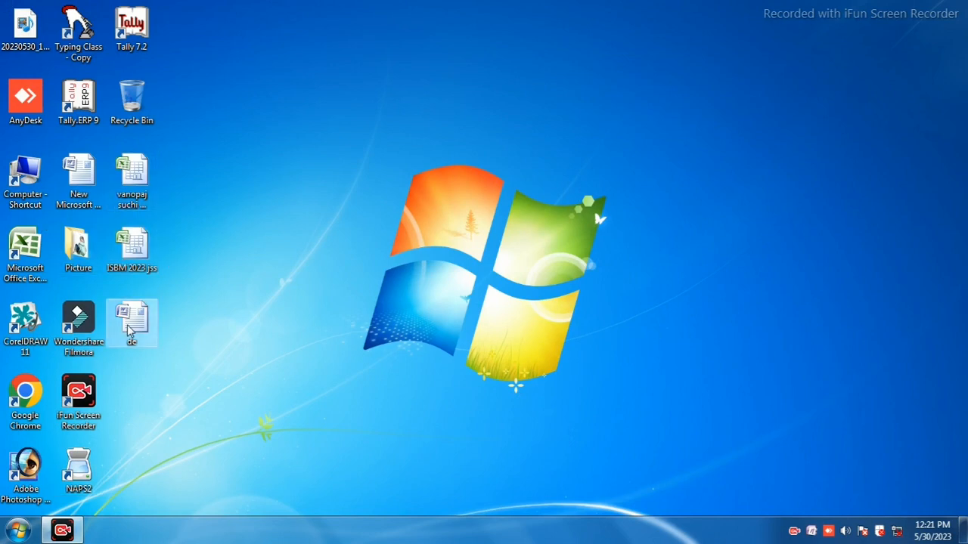
- Search Windows for "vee", reopen the saved Word document from Documents, and show its Insert tools
left_click(18, 530)
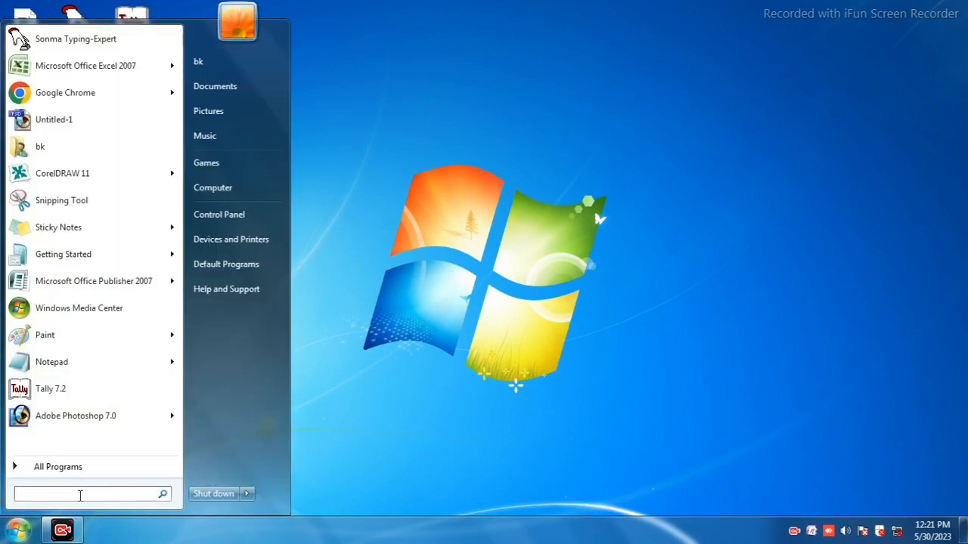
type("vee")
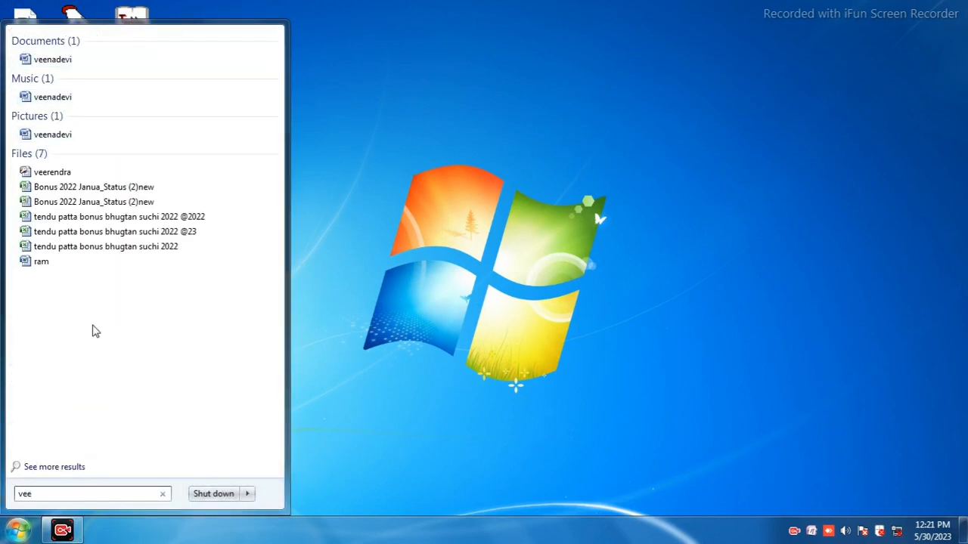
left_click(53, 59)
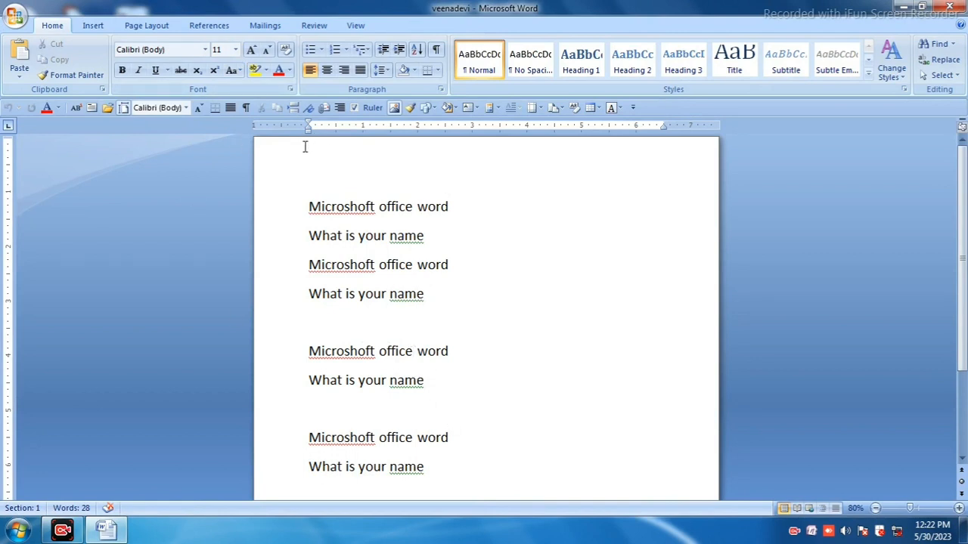
left_click(95, 24)
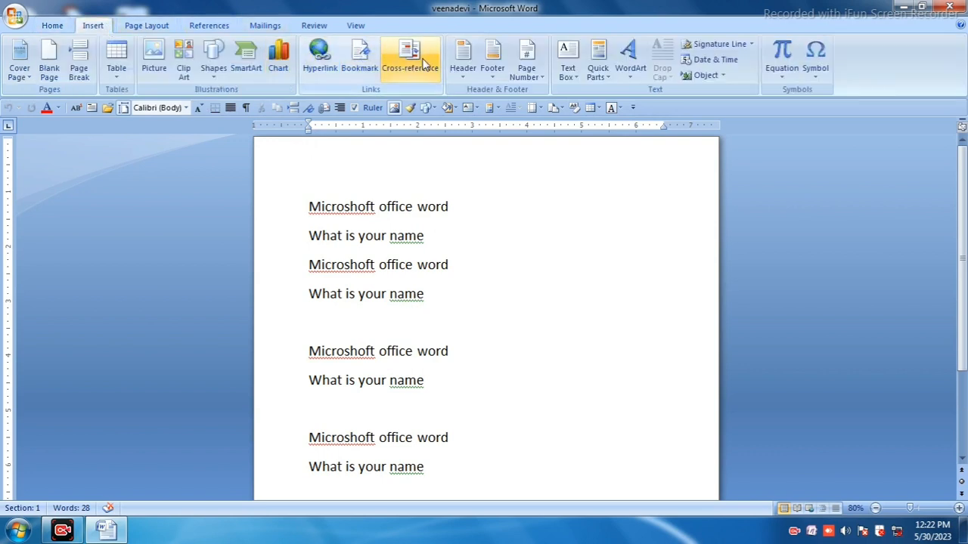
- Go to the bookmark called "name" in the document and close the Bookmark dialog
left_click(360, 60)
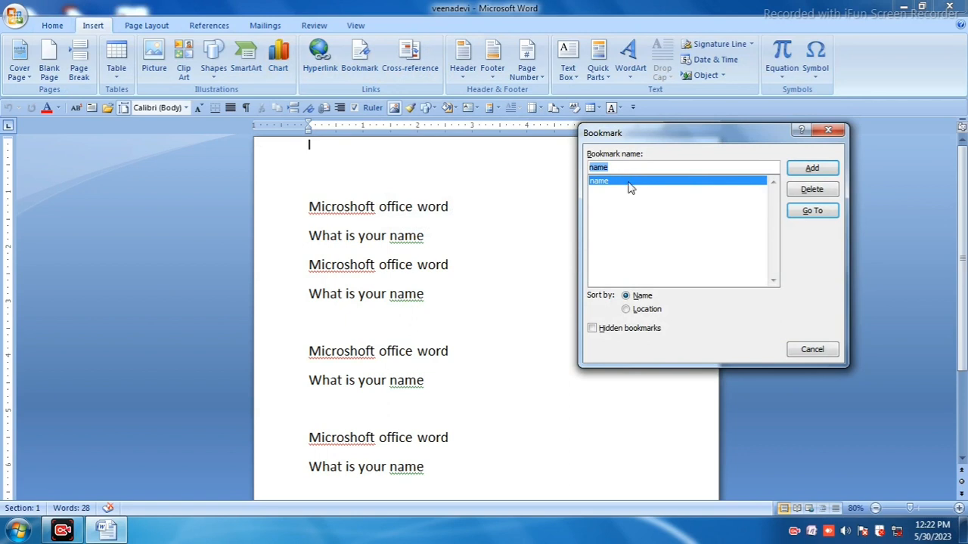
left_click(809, 212)
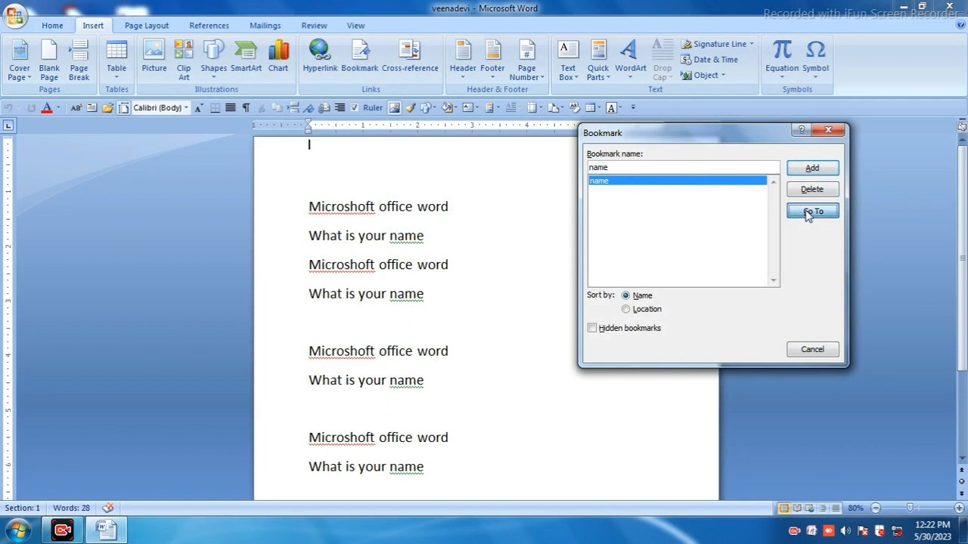
left_click(812, 352)
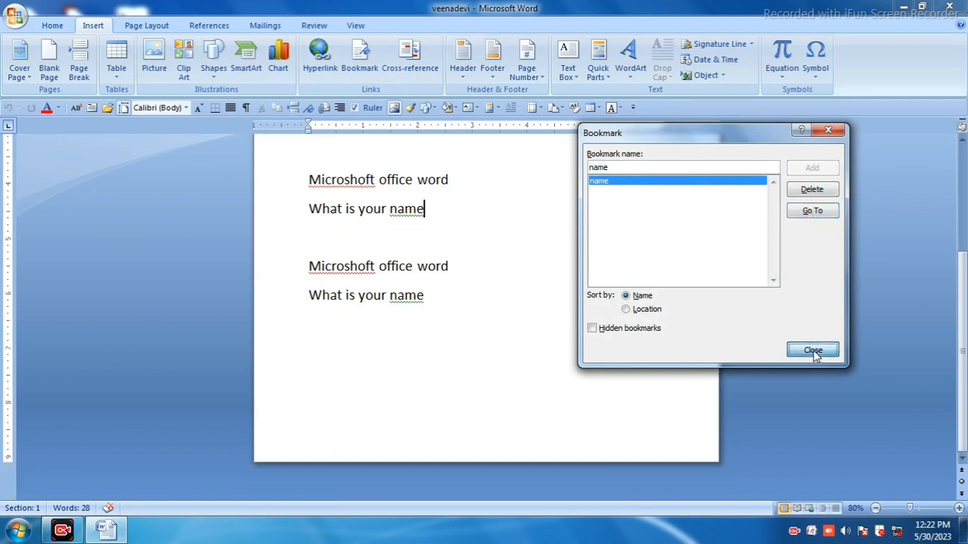
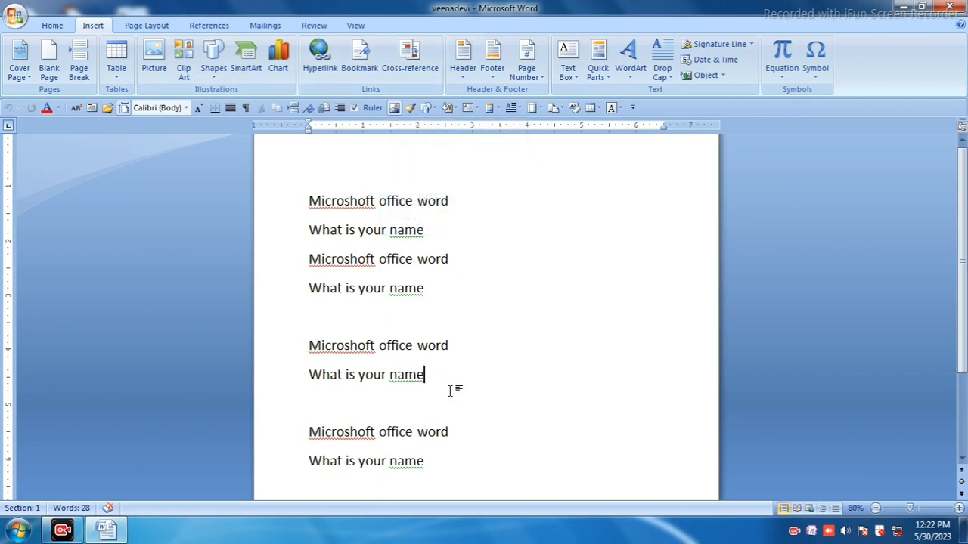
- Create a new blank document and enter the text "microshoft office word" on its first line
key("ctrl+n")
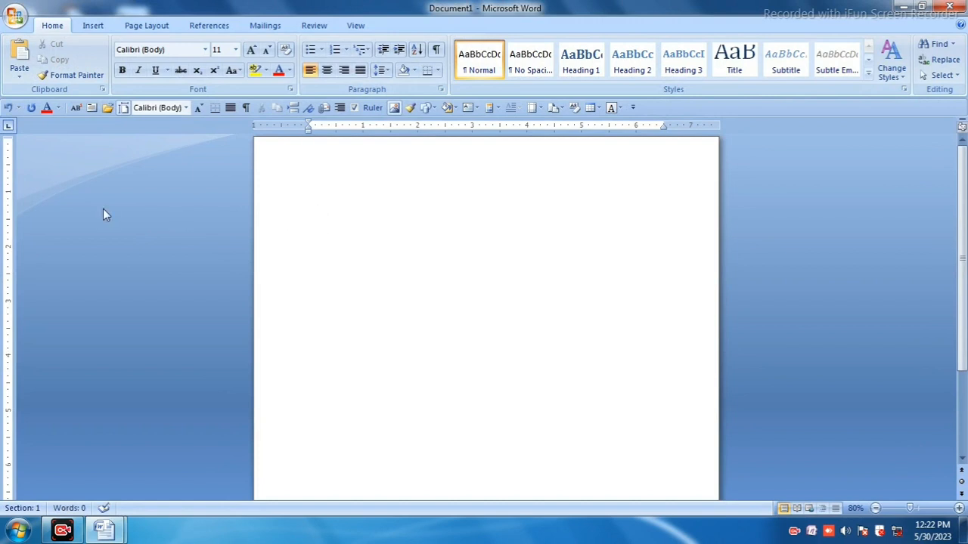
type("microshoft of")
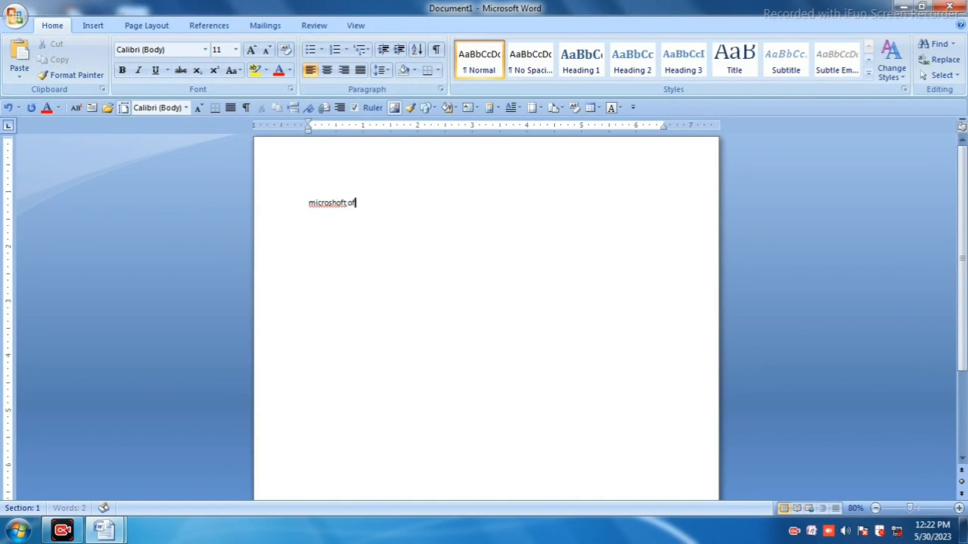
type("fice word")
- Enlarge the whole "microshoft office word" line to font size 18
key("ctrl+a")
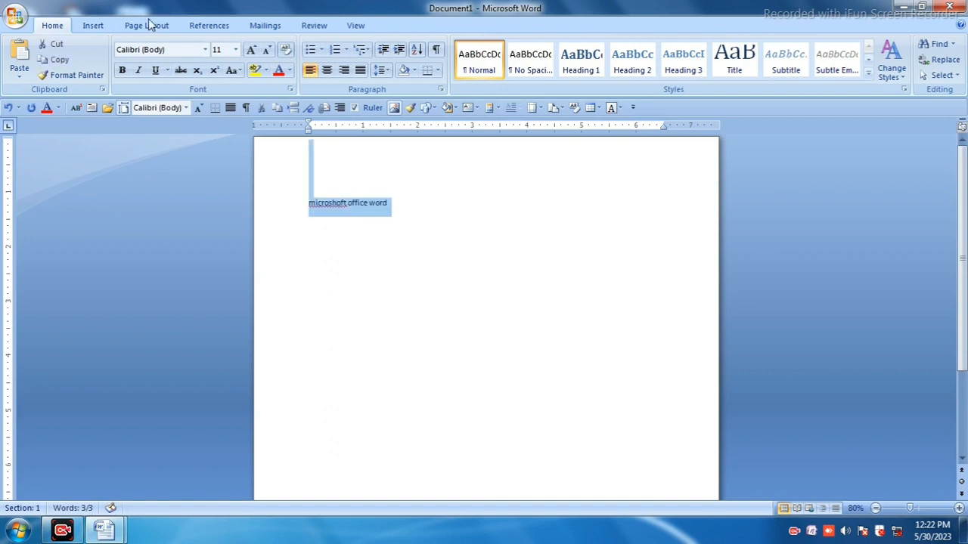
left_click(252, 49)
left_click(252, 49)
left_click(252, 49)
left_click(252, 50)
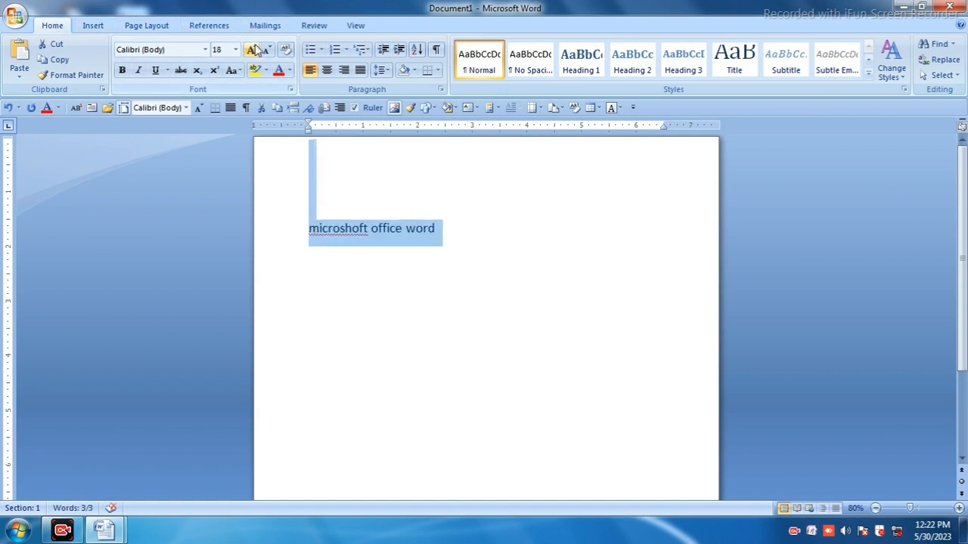
left_click(452, 236)
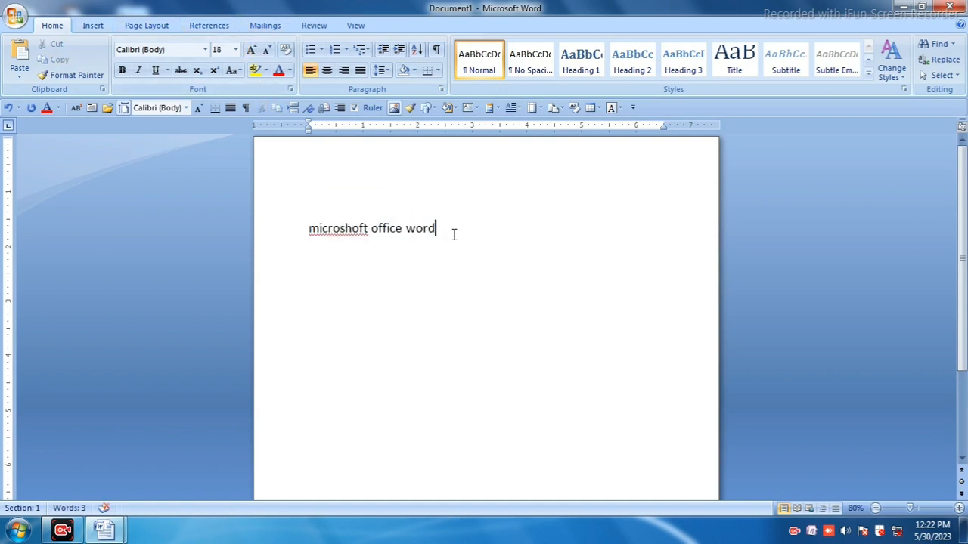
- Add blank lines below the text until the second page starts and enter "excel" there
key("Return")
key("Return")
key("Return")
key("Return")
key("Return")
key("Return")
key("Return")
key("Return")
key("Return")
key("Return")
key("Return")
key("Return")
key("Return")
key("Return")
key("Return")
key("Return")
key("Return")
key("Return")
key("Return")
key("Return")
key("Return")
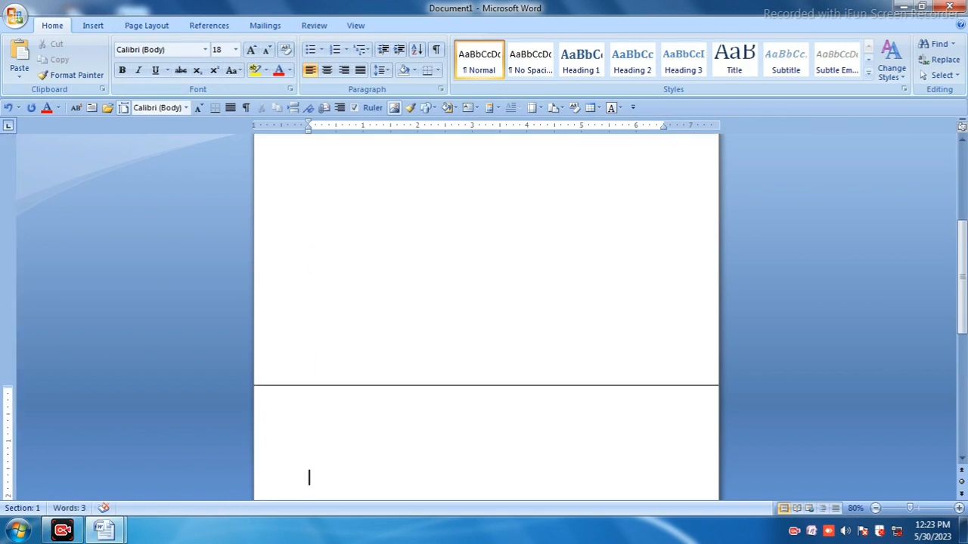
type("excel")
- Insert a page break after "excel" and enter "powerpoint" a few lines down on the third page
key("ctrl+Return")
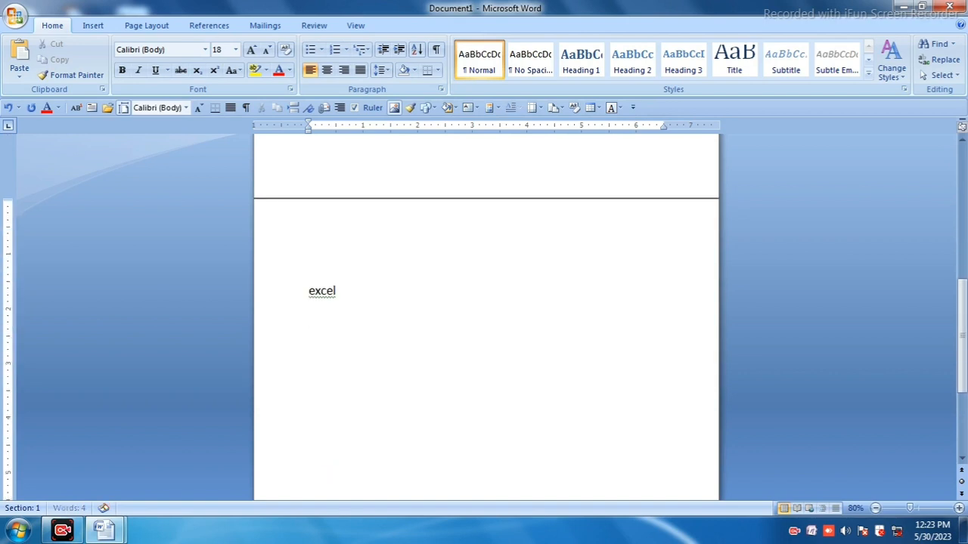
key("Return")
key("Return")
key("Return")
key("Return")
key("Return")
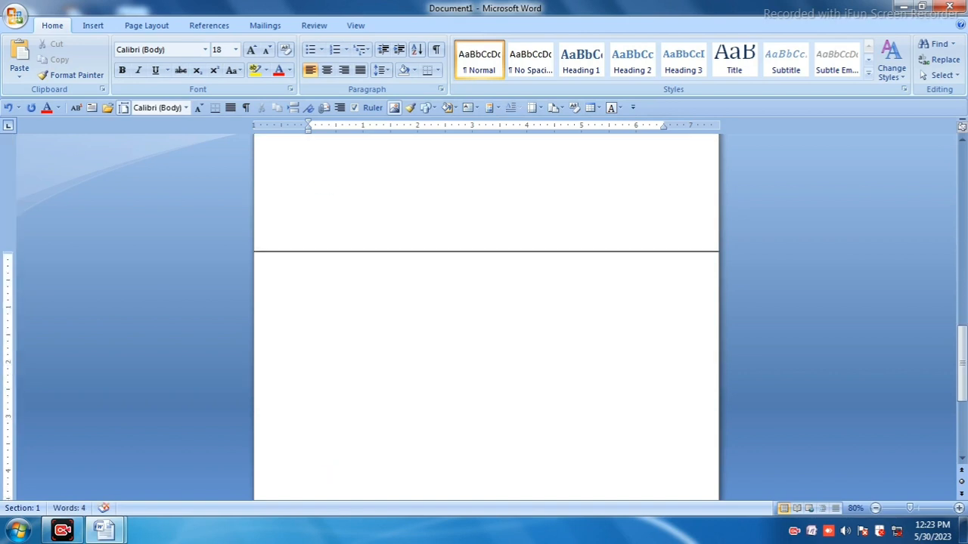
type("powerpoint")
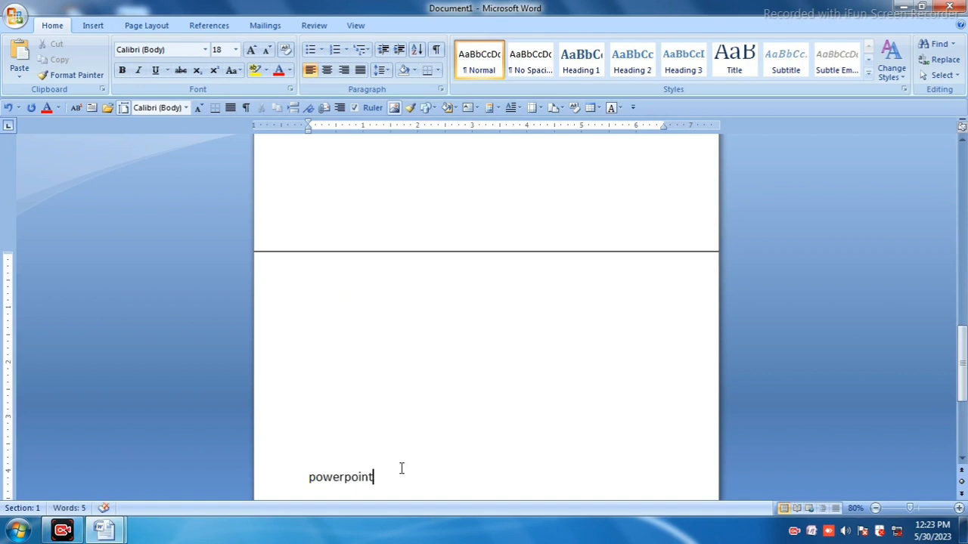
- Apply the Heading 1 style to all text in the document and return to the first page
scroll(401, 468, "up", 20)
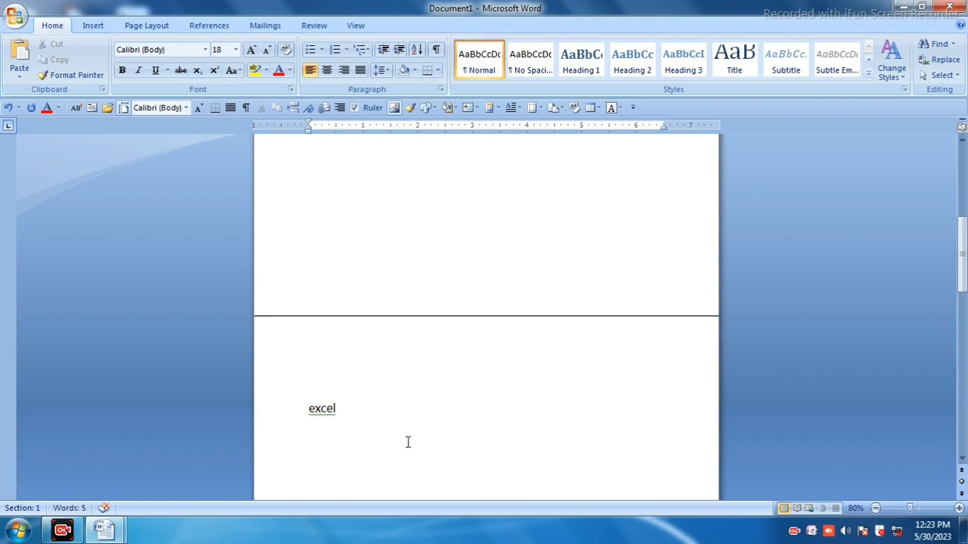
scroll(396, 427, "up", 1)
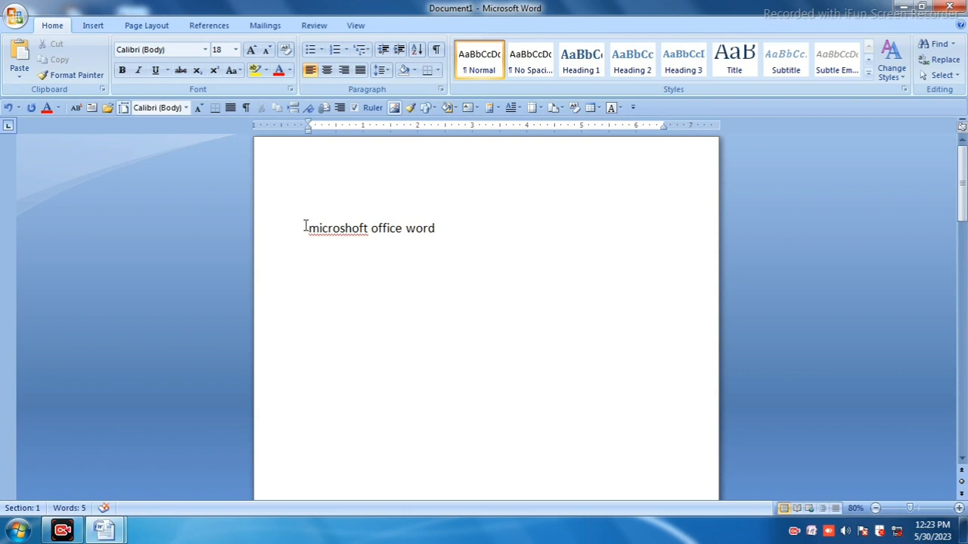
key("ctrl+a")
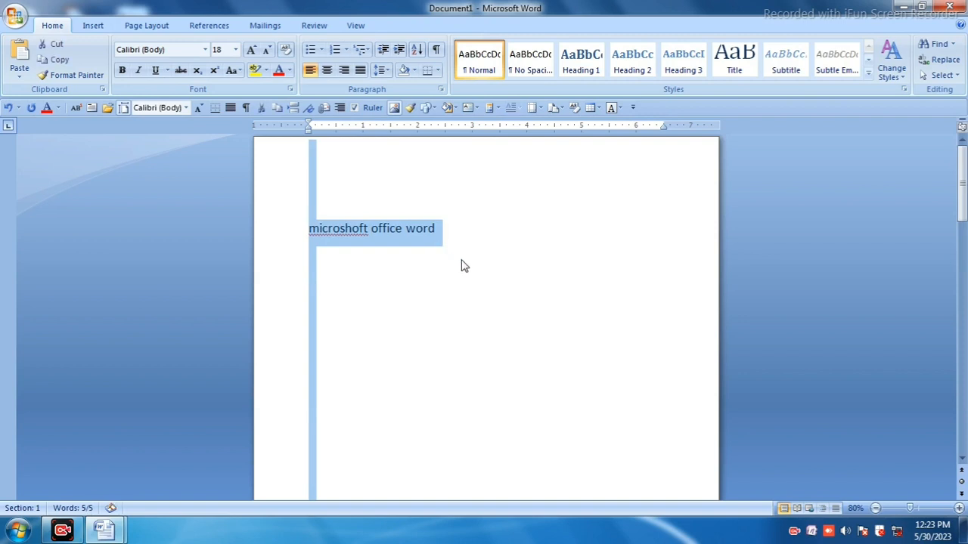
scroll(462, 260, "down", 4)
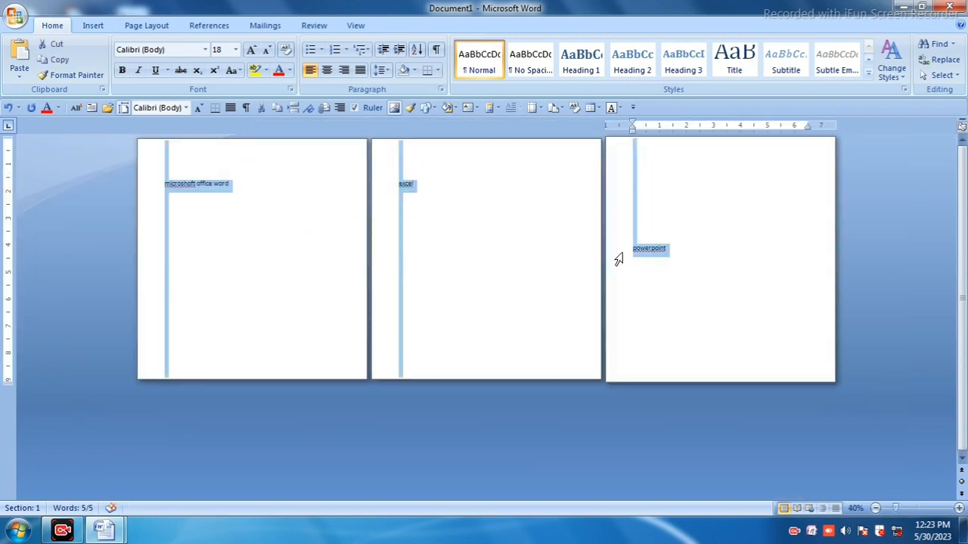
scroll(600, 259, "up", 3)
scroll(601, 259, "up", 3)
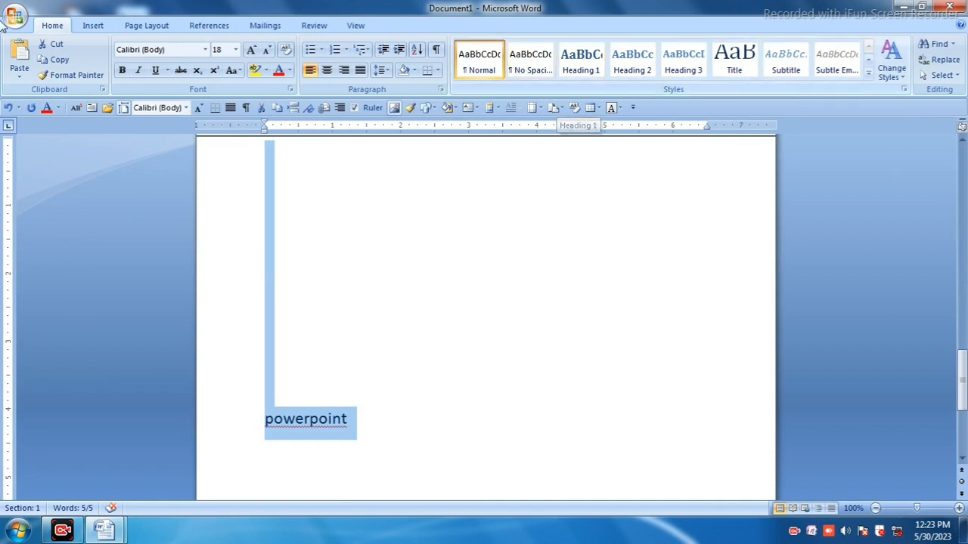
left_click(588, 71)
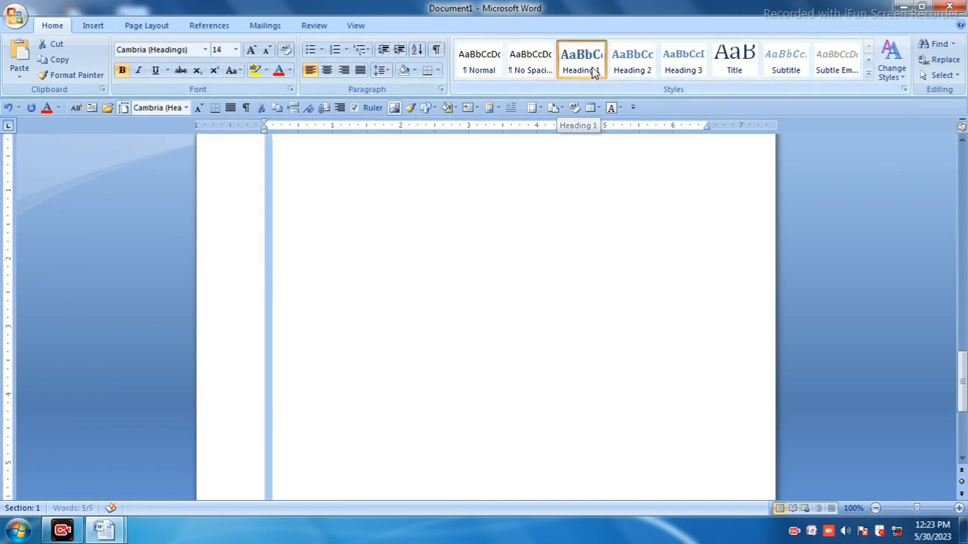
left_click(353, 324)
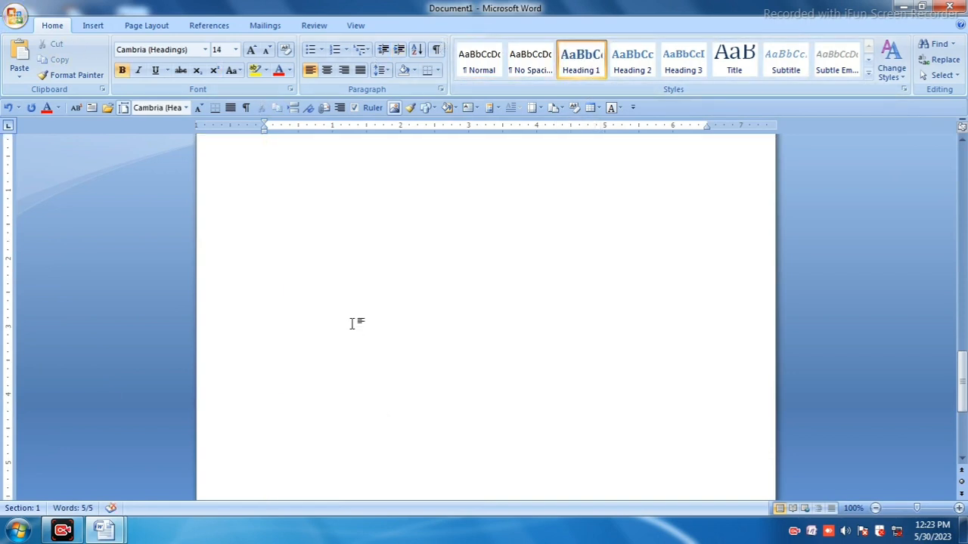
scroll(351, 325, "up", 5)
right_click(307, 358)
left_click(464, 393)
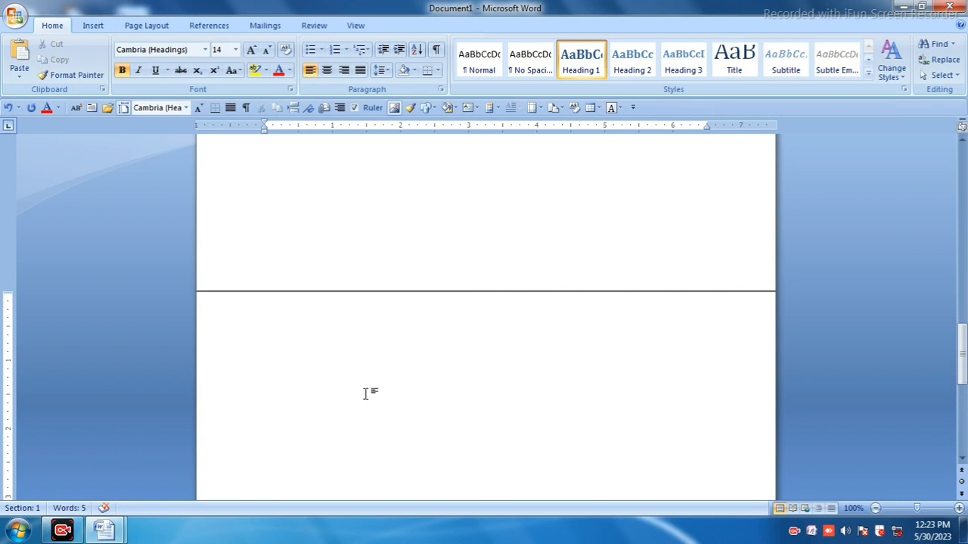
scroll(367, 391, "up", 8)
scroll(356, 378, "up", 15)
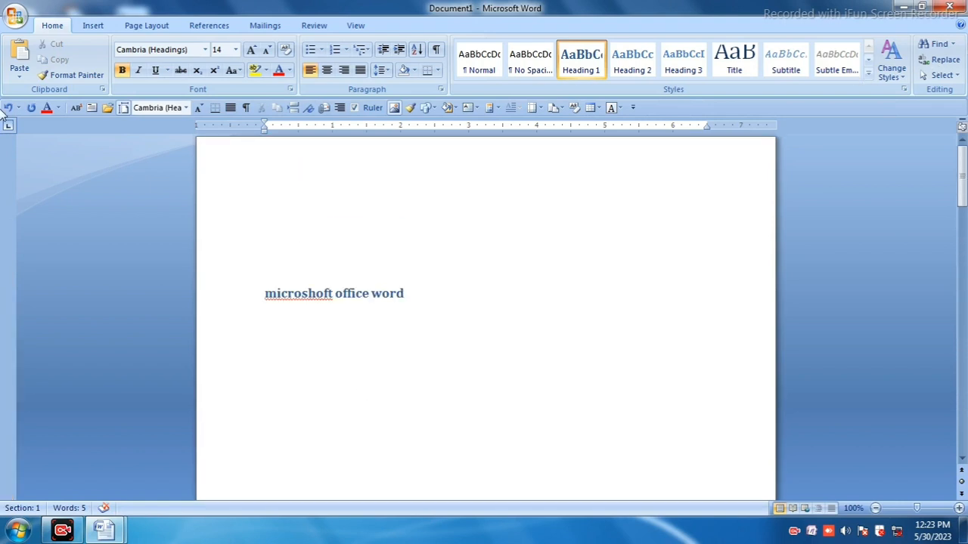
- Enter "table of content" on the line below the "microshoft office word" heading
left_click(106, 28)
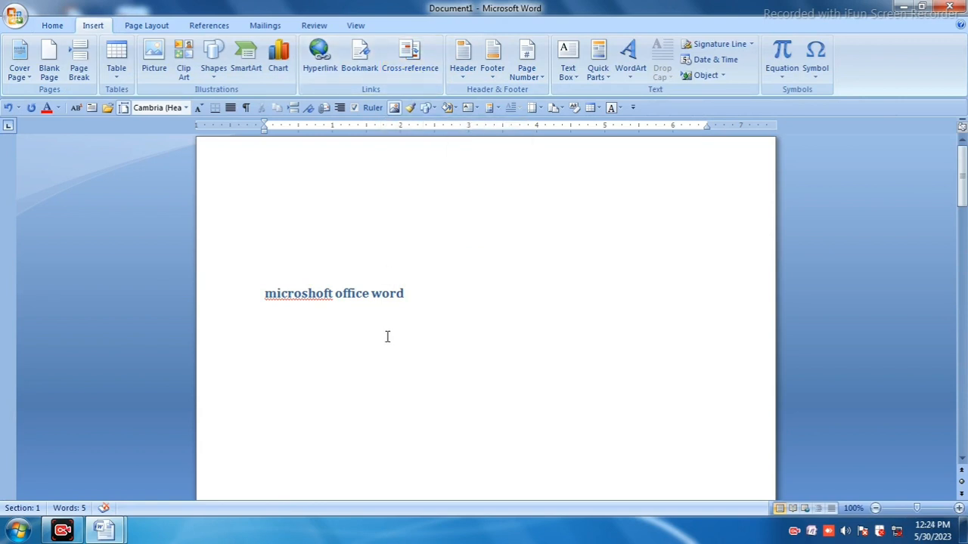
scroll(416, 350, "down", 1)
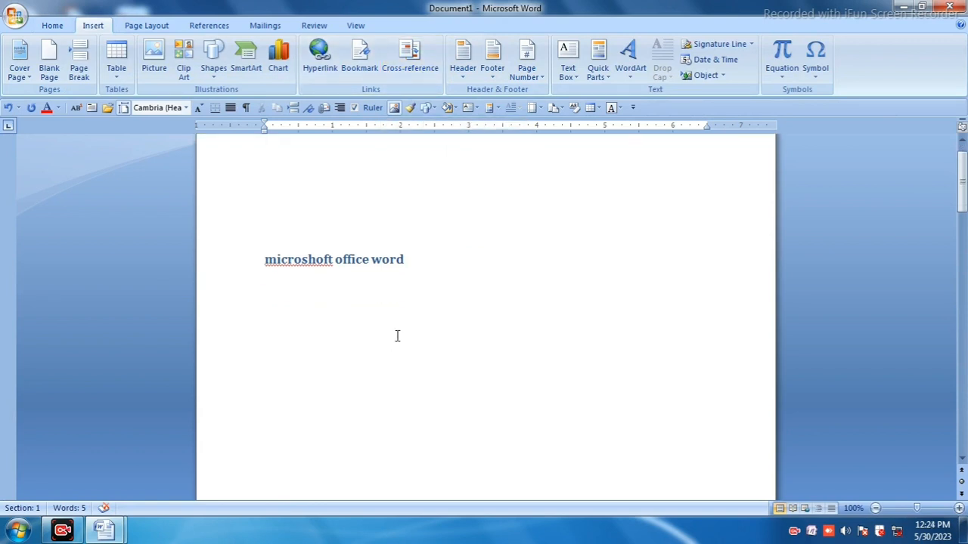
left_click(354, 306)
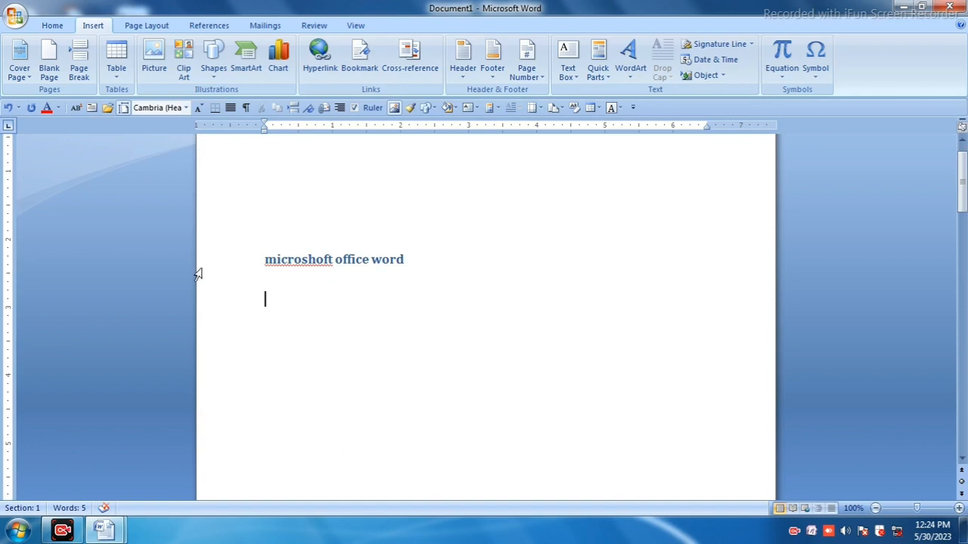
type("ta")
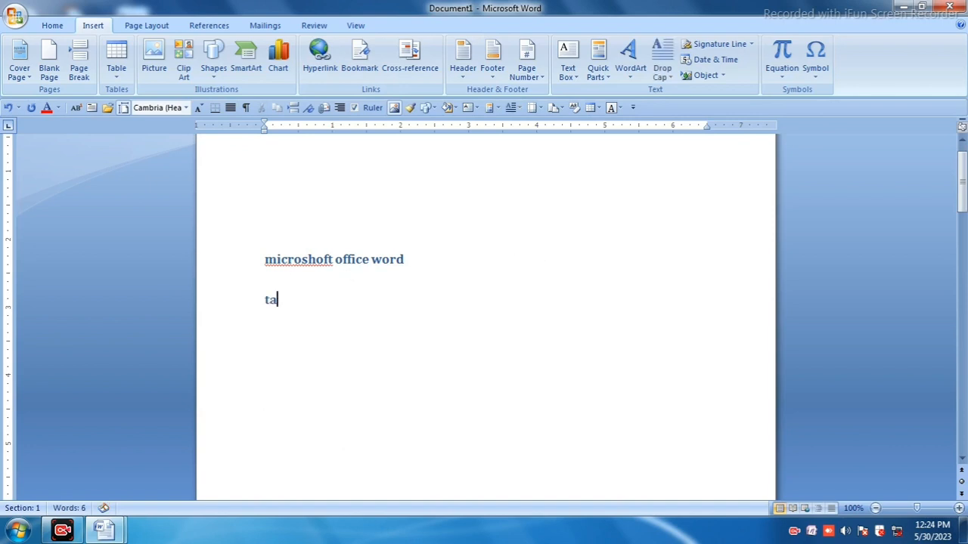
type("ble of content")
- Center the "table of content" line horizontally on the page
triple_click(324, 295)
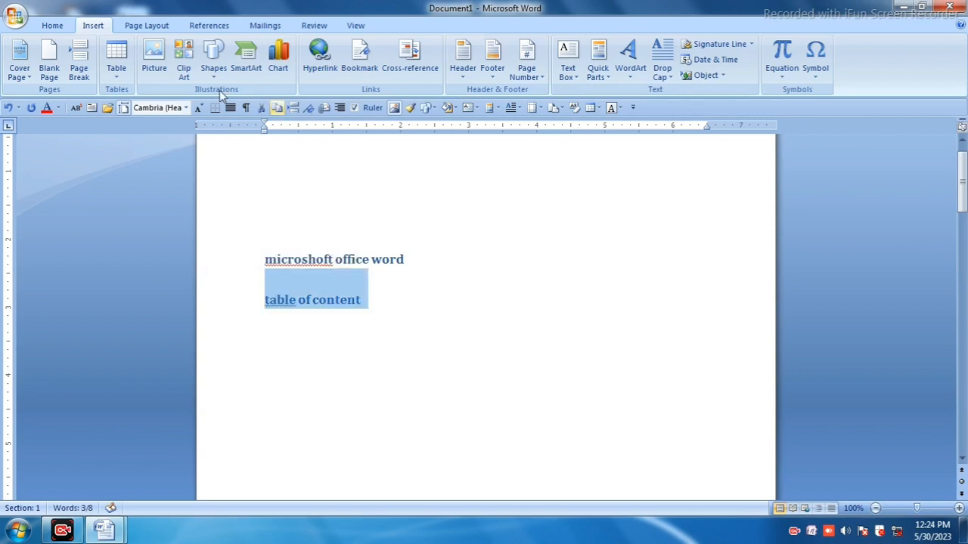
left_click(49, 25)
left_click(326, 70)
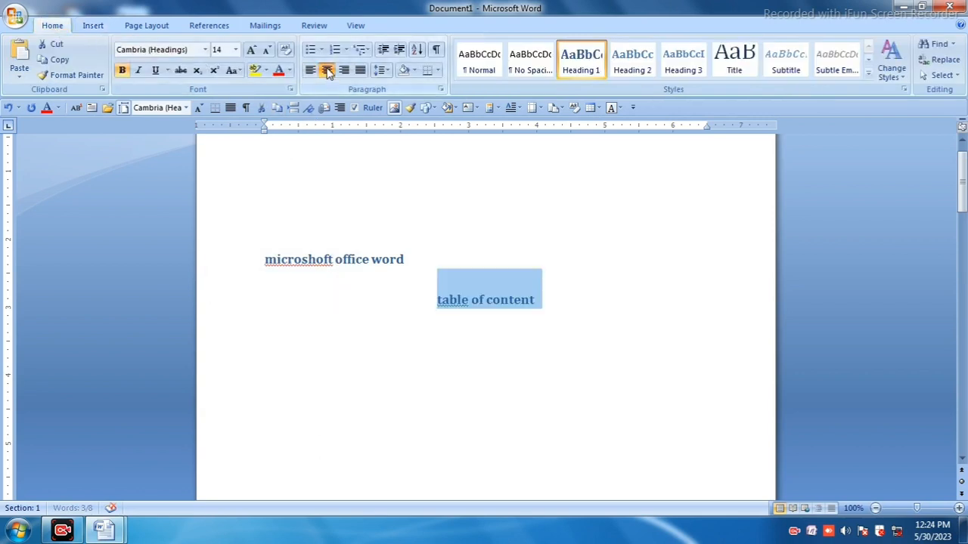
left_click(554, 306)
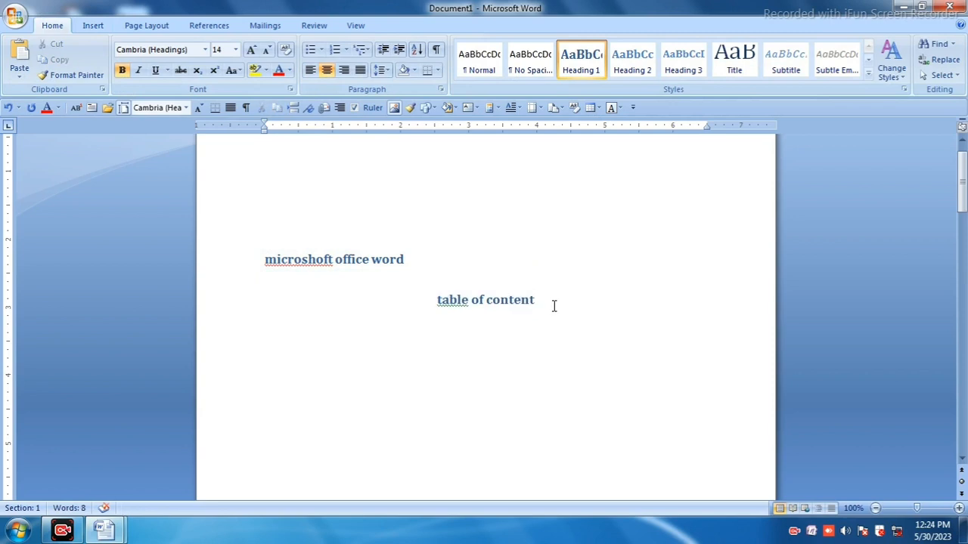
- Insert a table with three columns and three rows directly below the "table of content" line
key("ctrl+Return")
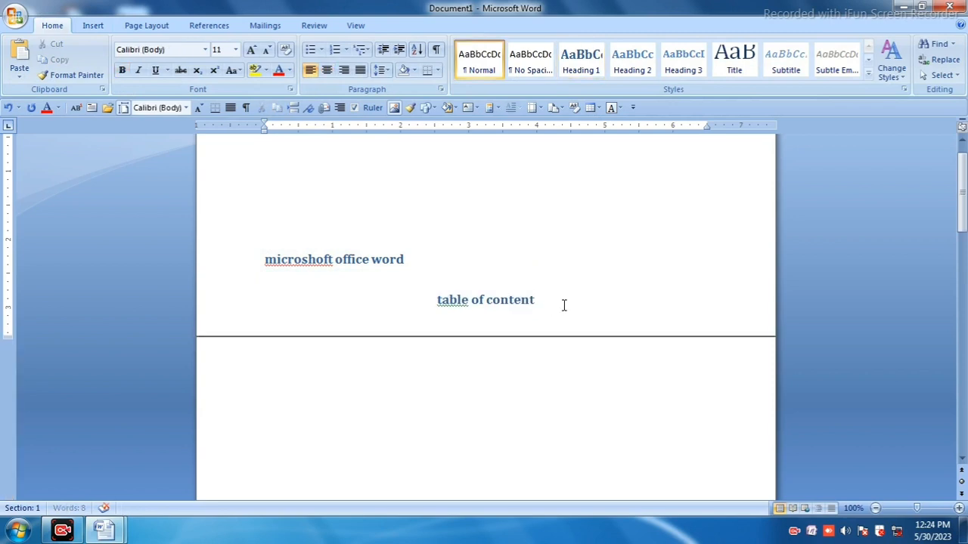
left_click(94, 27)
left_click(121, 71)
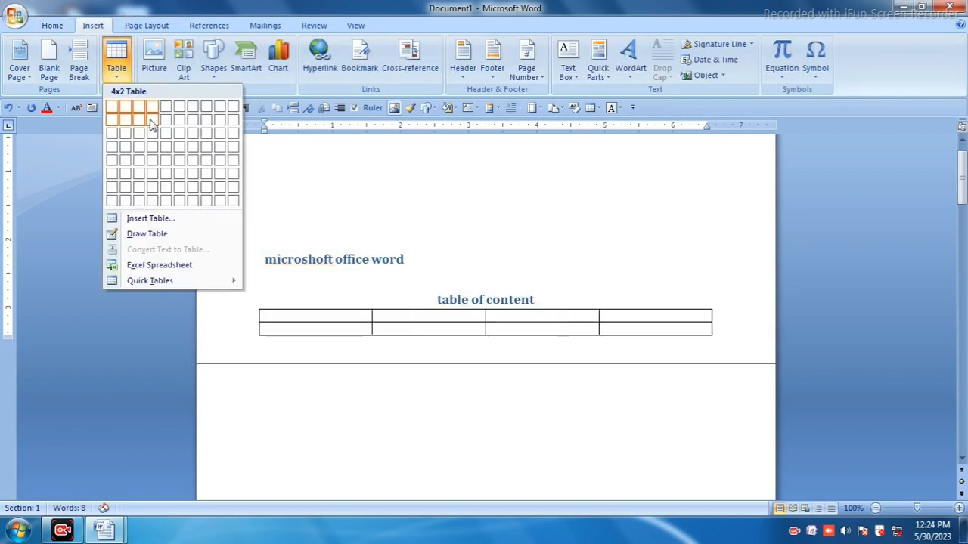
left_click(145, 135)
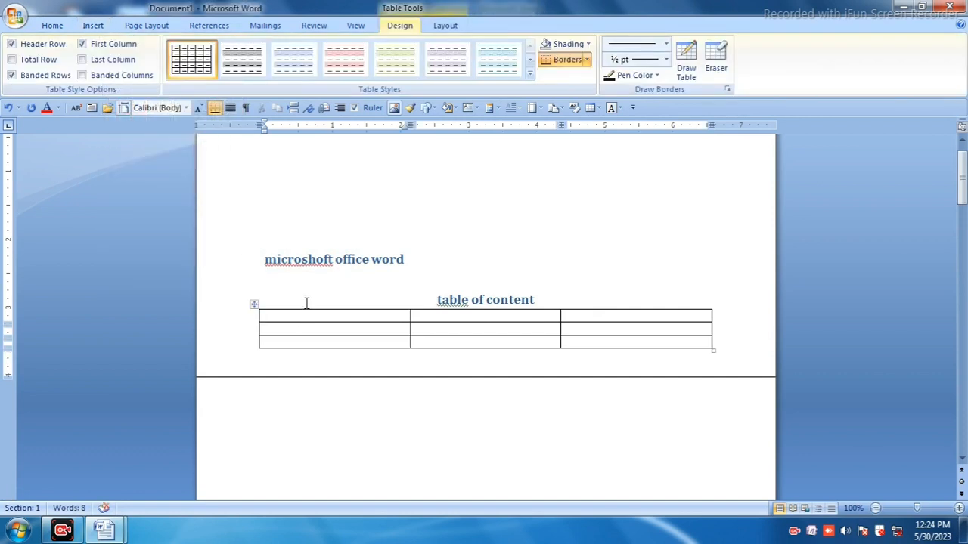
- Fill the table's first row with the column headings "Sn", "Lesion" and "Page no."
type("sn")
key("Tab")
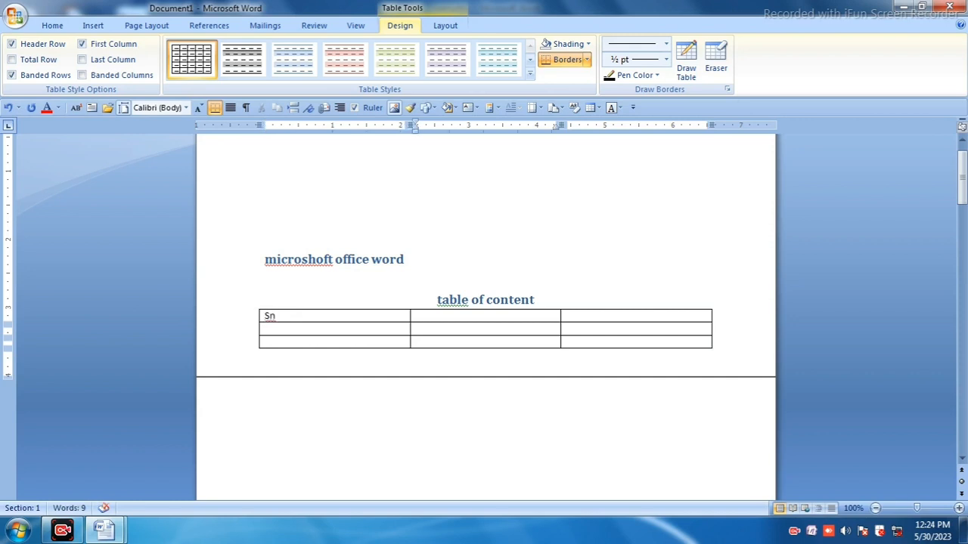
type("lession")
key("Tab")
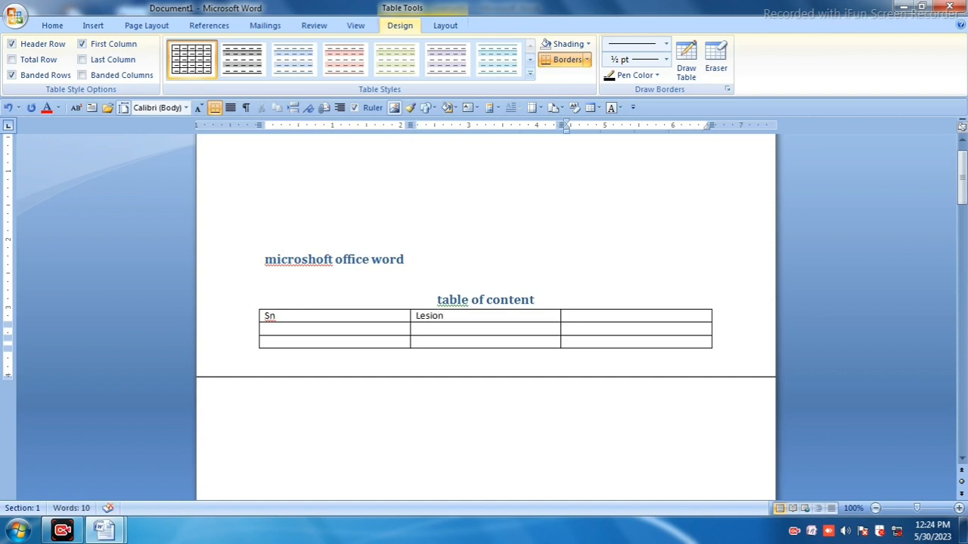
type("page no.")
- Try to center the text of the whole contents table horizontally
left_click(255, 305)
left_click(51, 27)
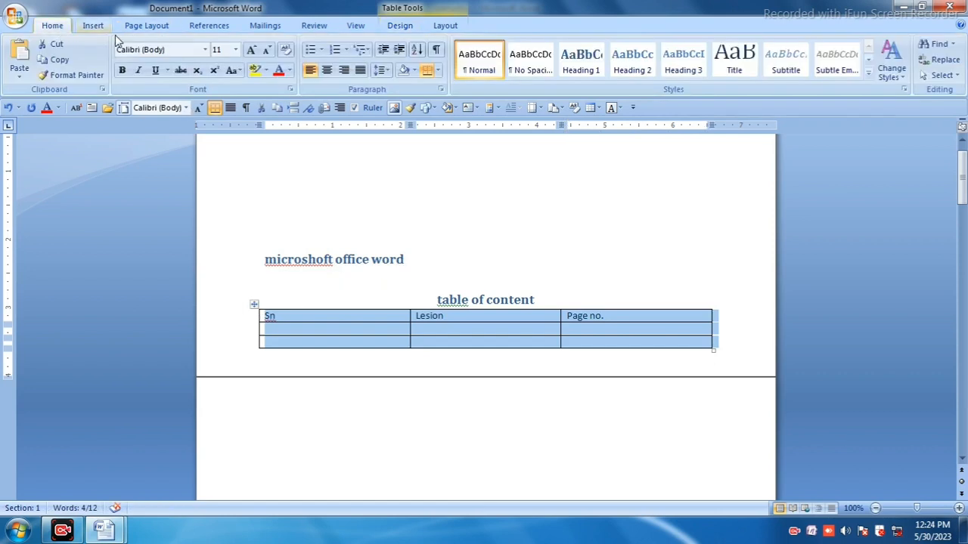
left_click(327, 70)
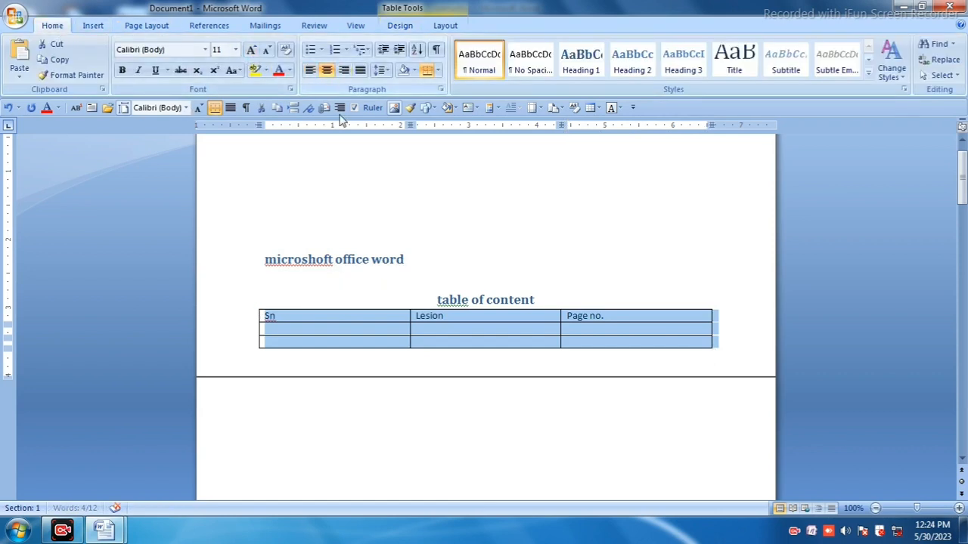
- Number the two empty rows of the contents table 1 and 2 in the "Sn" column
left_click(337, 332)
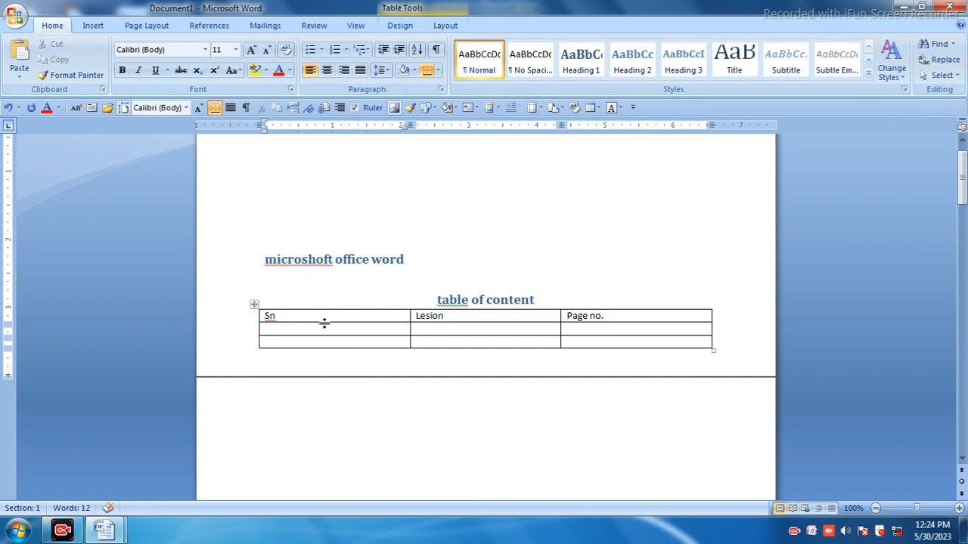
type("1")
key("Return")
type("2")
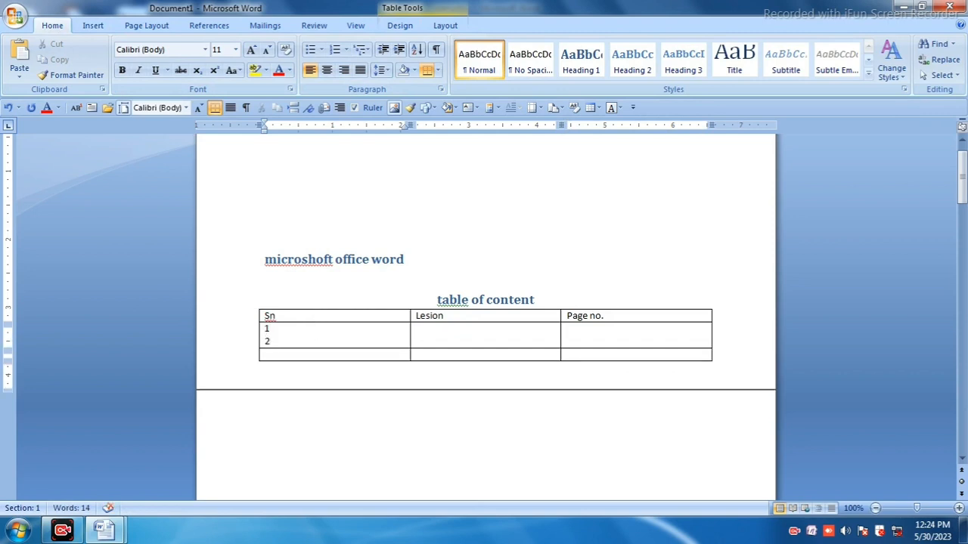
key("BackSpace")
key("BackSpace")
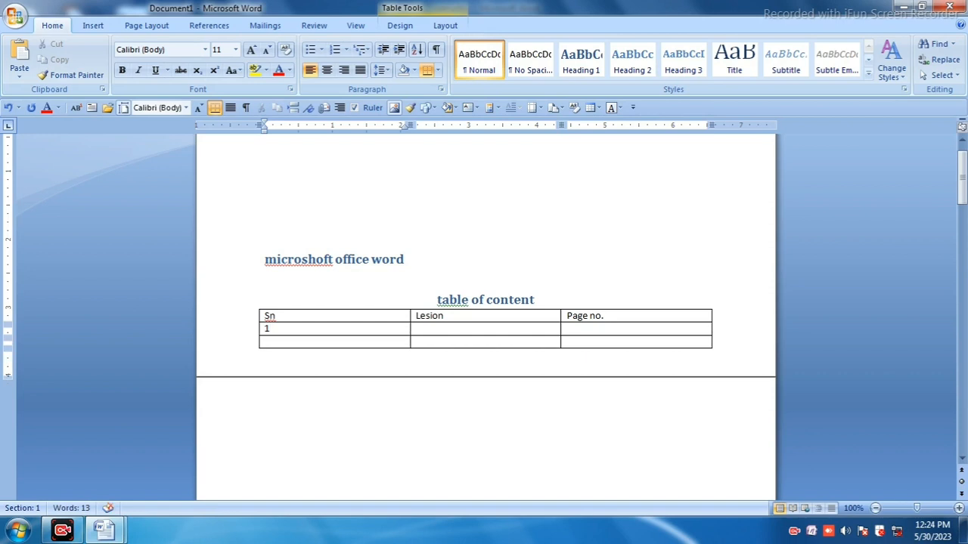
key("Down")
type("2")
- Enter the heading "powerpoint" on the blank page that follows the "excel" page
scroll(313, 238, "up", 1)
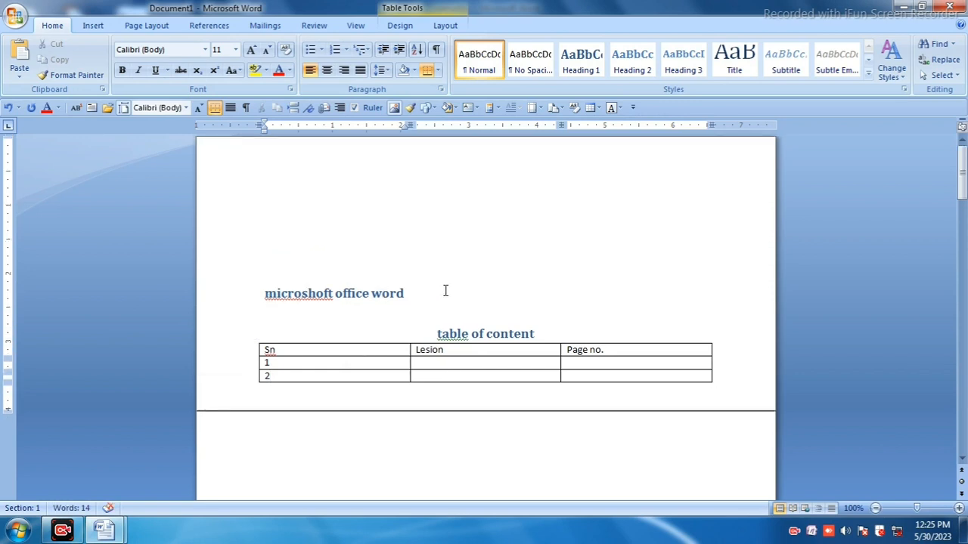
scroll(445, 286, "down", 20)
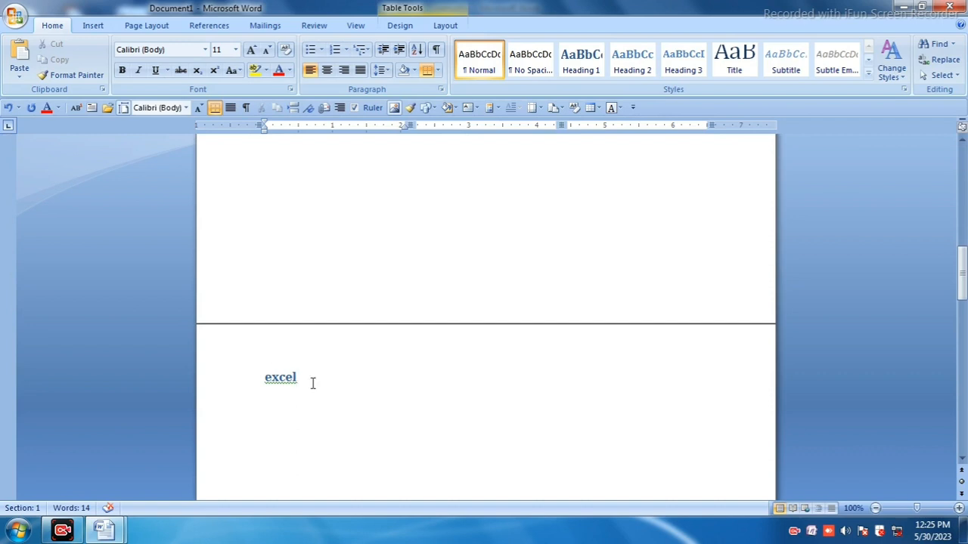
scroll(328, 354, "down", 18)
left_click(288, 400)
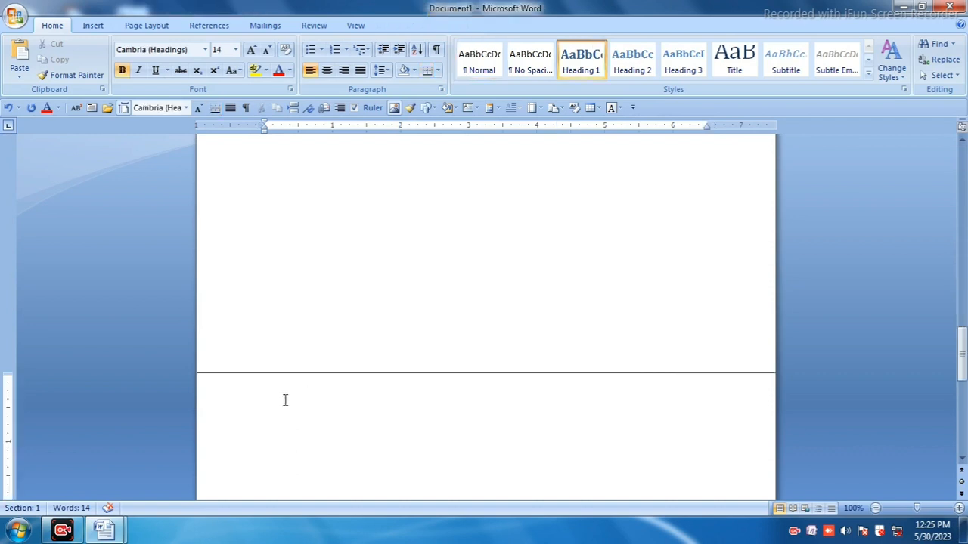
scroll(292, 378, "down", 4)
type("po")
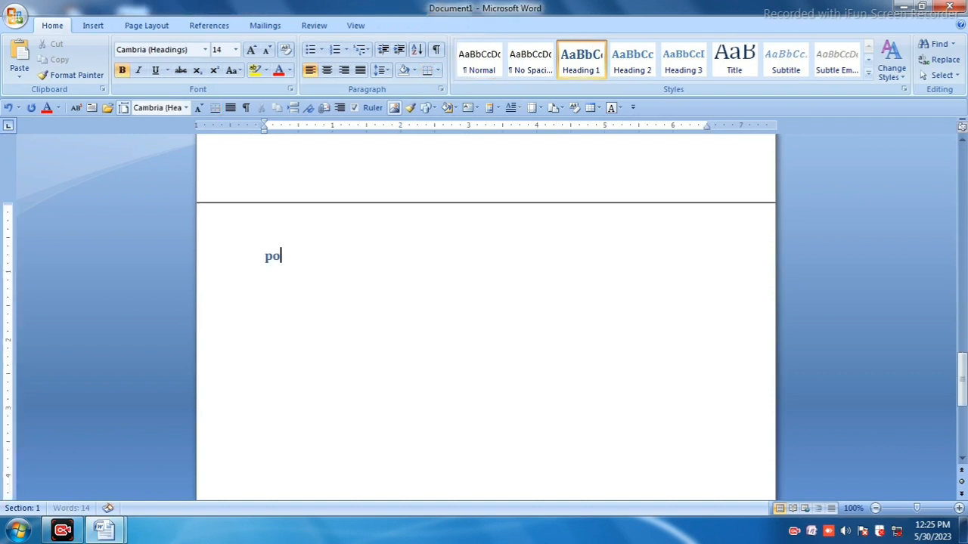
type("werpoint")
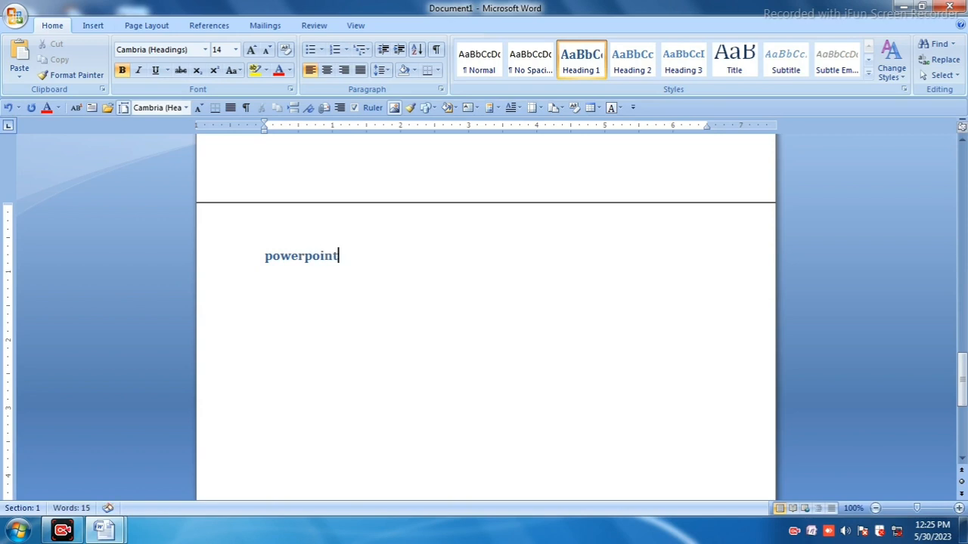
- Fill the "Lesion" column with "Microshoft office word" in row 1 and "excel" in row 2
scroll(492, 310, "up", 20)
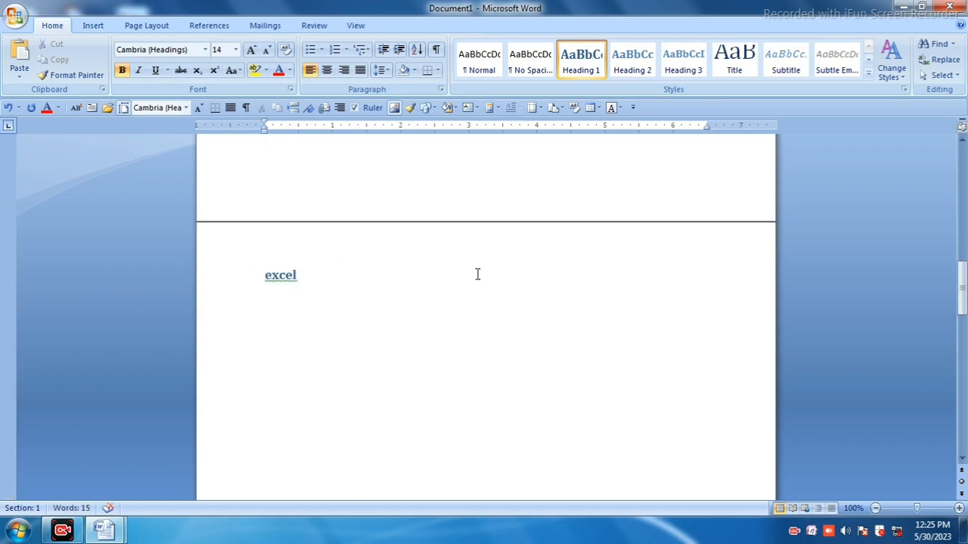
scroll(470, 261, "up", 5)
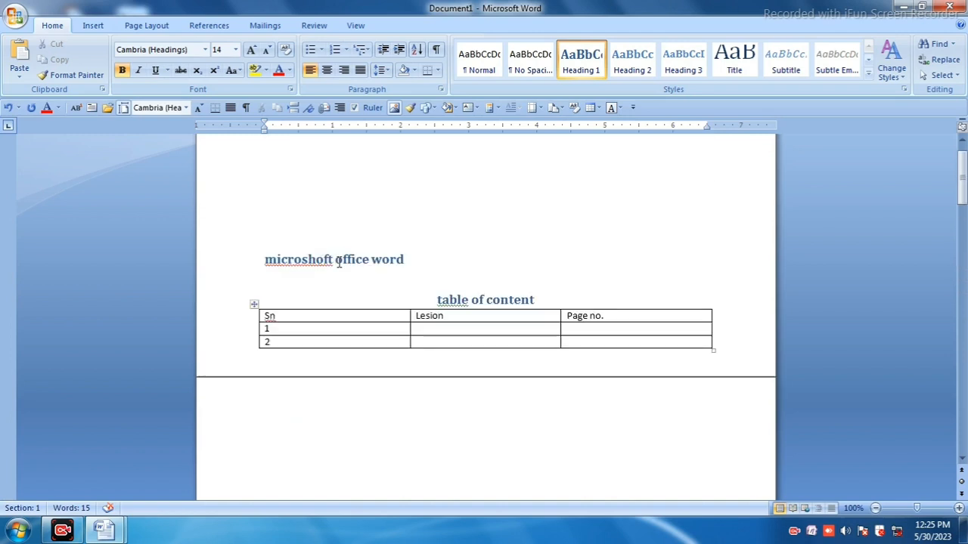
left_click(442, 327)
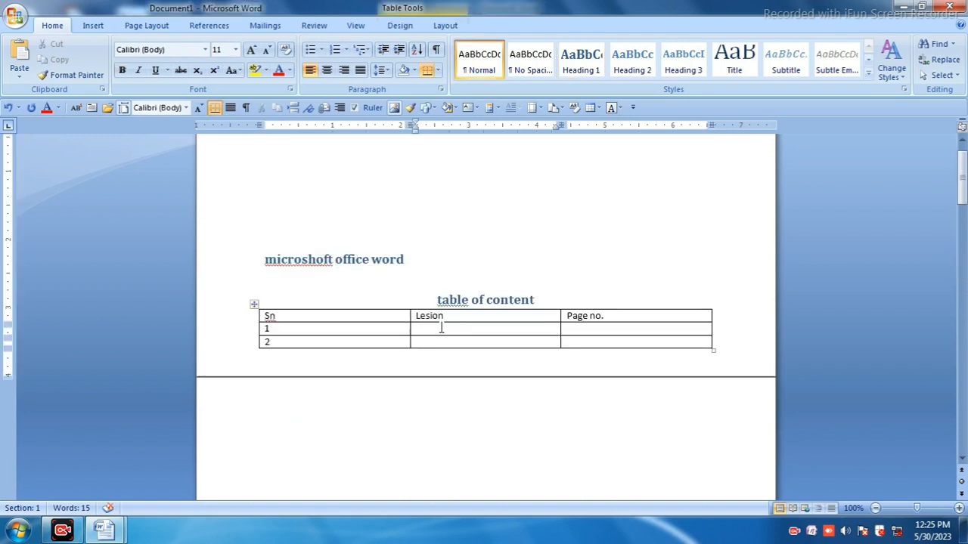
type("microsho")
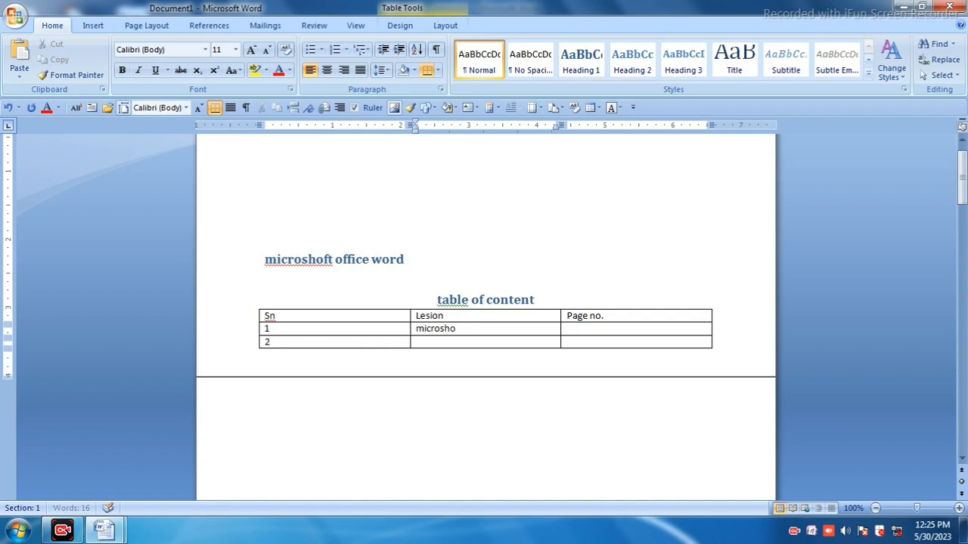
type("ft ")
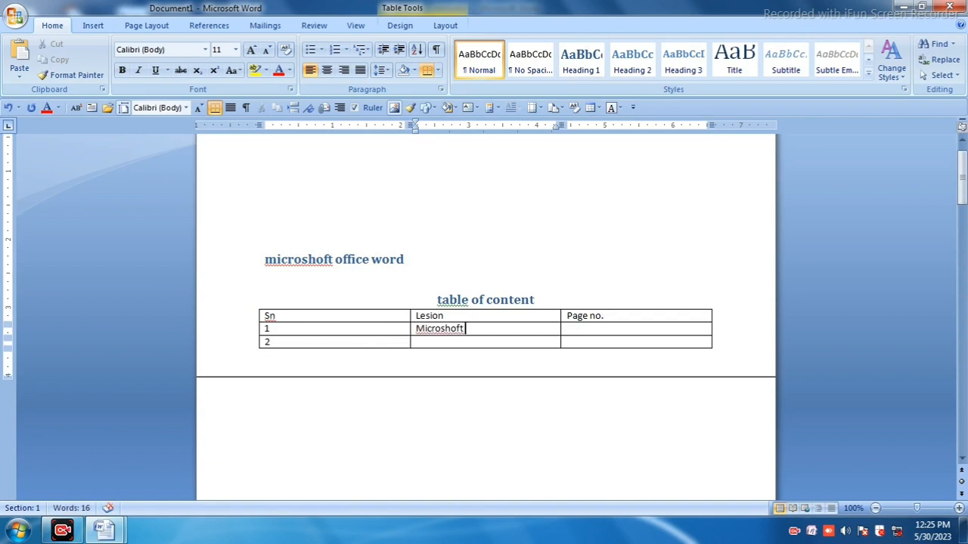
type("office word")
left_click(457, 342)
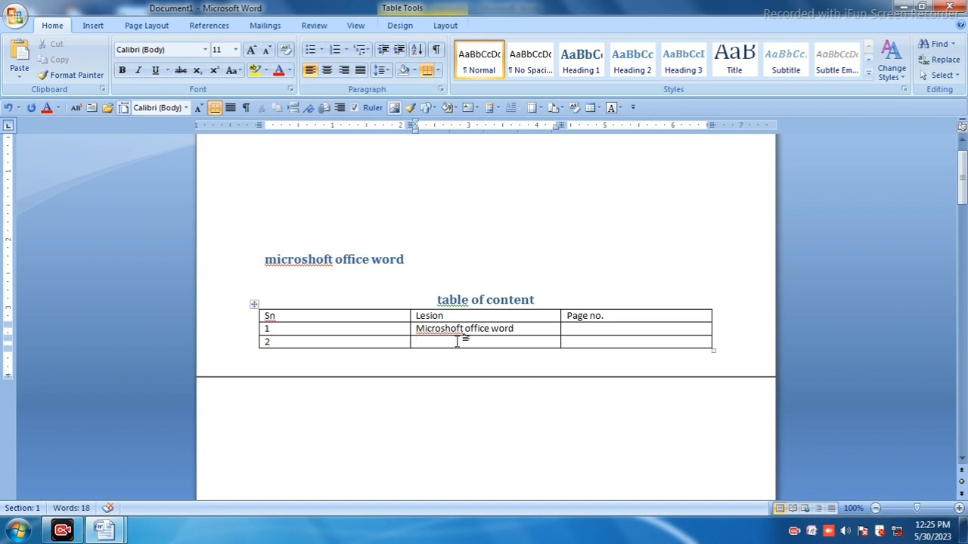
type("excel")
- Enter the page numbers 1 and 2 for the two lessons in the "Page no." column
left_click(598, 329)
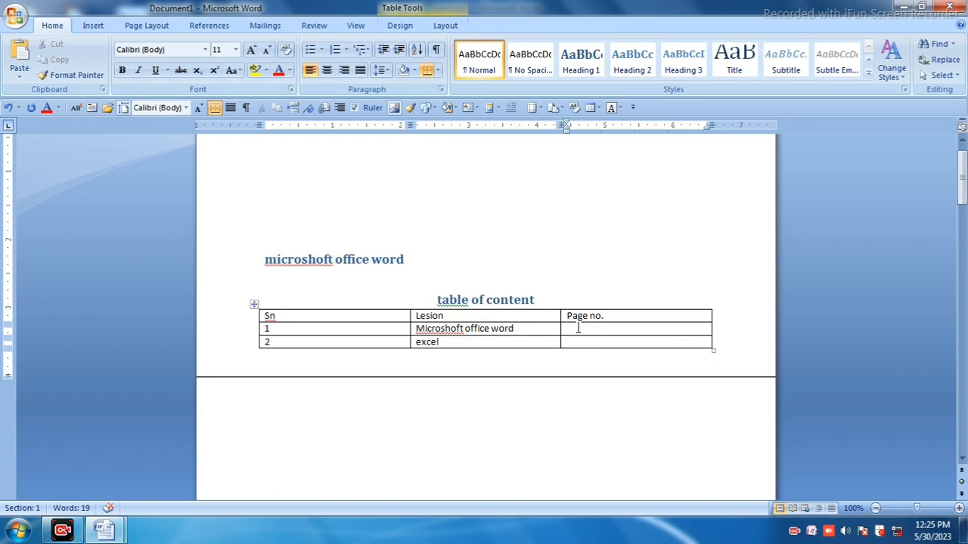
type("1")
left_click(580, 349)
type("2")
- Examine the document's pages to check on which page the "excel" heading stands compared with the contents table
scroll(370, 249, "up", 1)
scroll(382, 243, "down", 6)
scroll(384, 242, "up", 6)
scroll(384, 242, "down", 7)
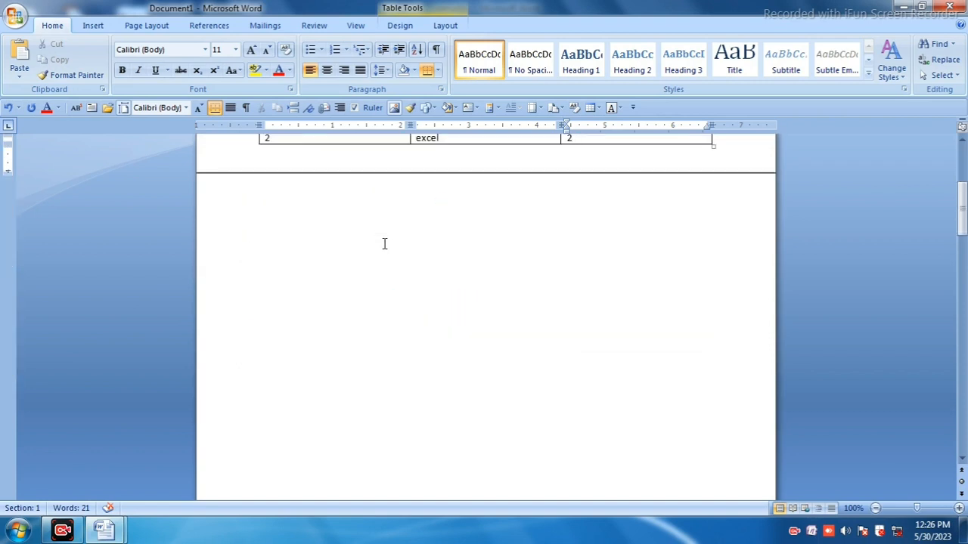
scroll(408, 242, "up", 2)
scroll(373, 326, "down", 5)
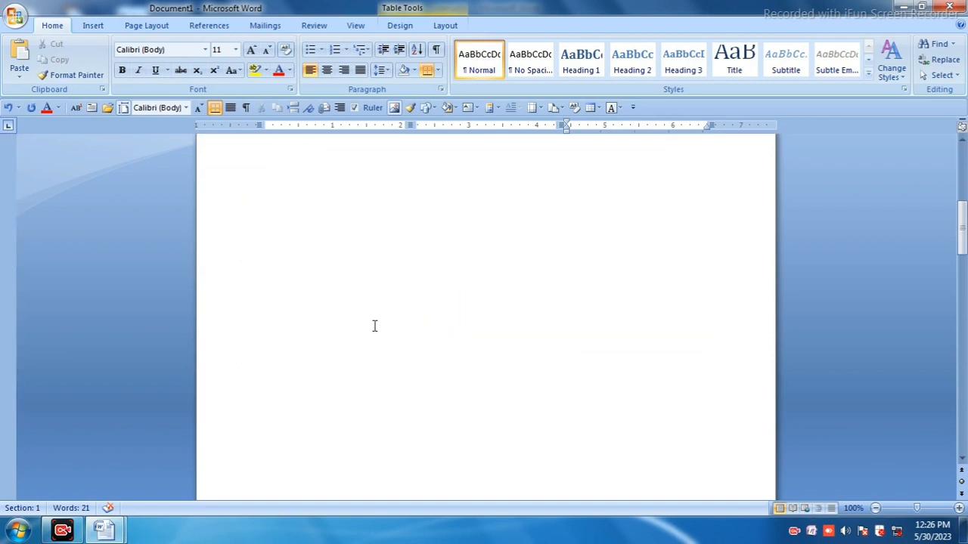
scroll(374, 326, "down", 8)
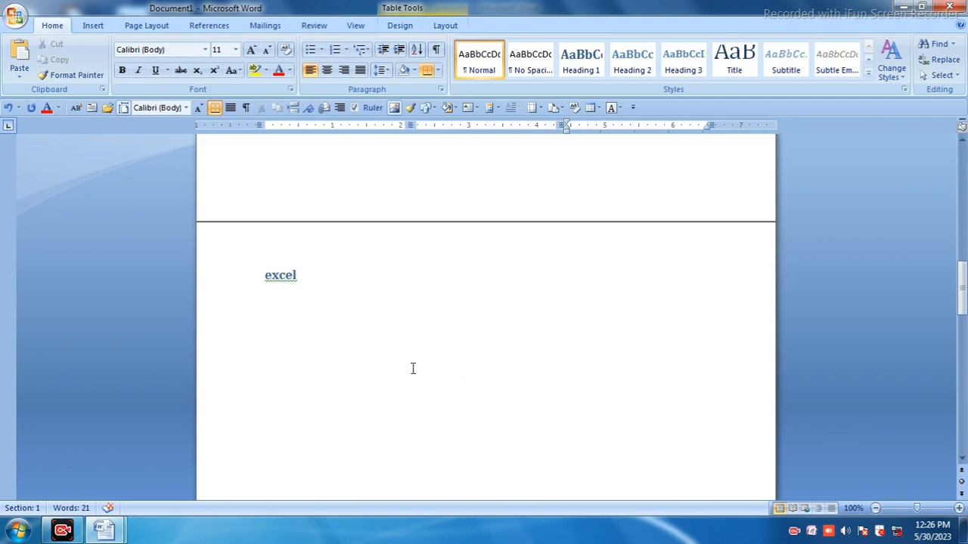
scroll(454, 324, "up", 7)
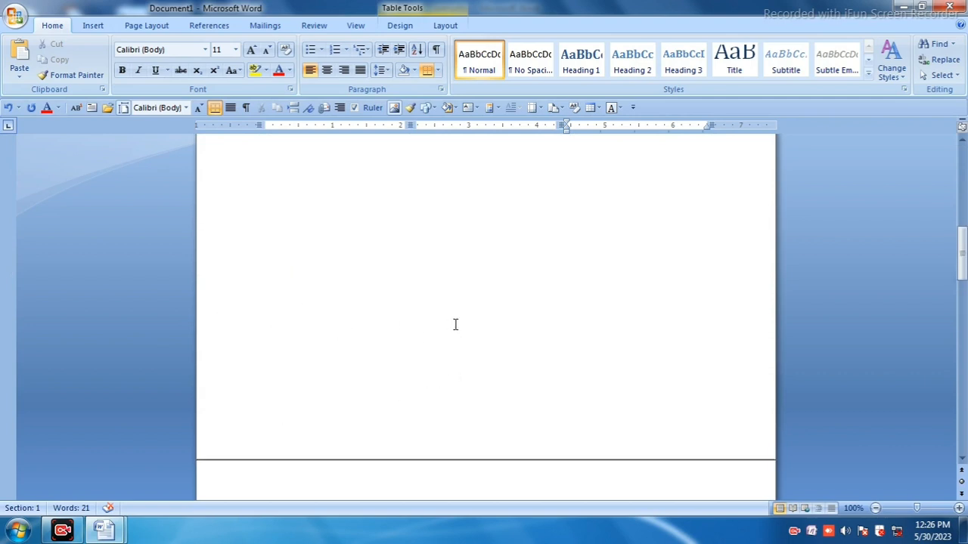
scroll(452, 322, "down", 6)
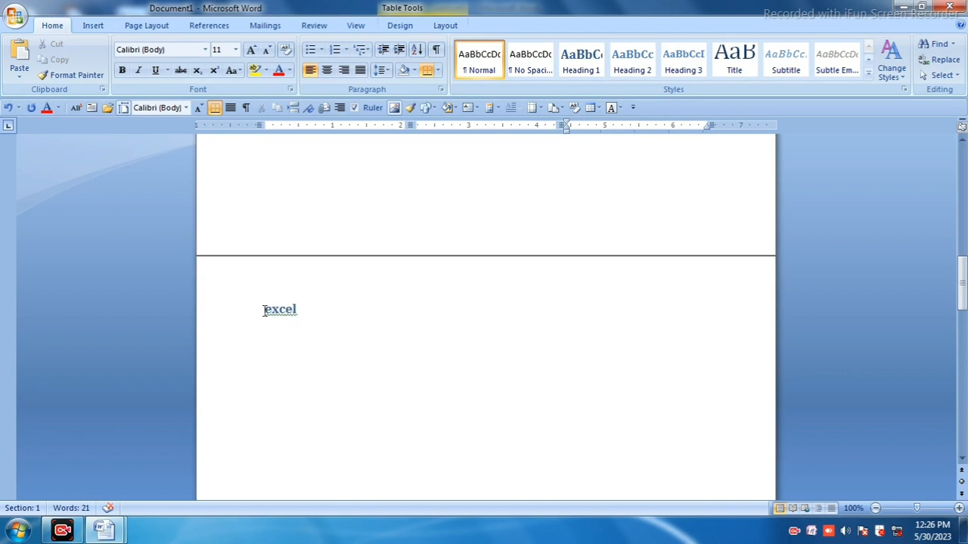
scroll(335, 333, "up", 10)
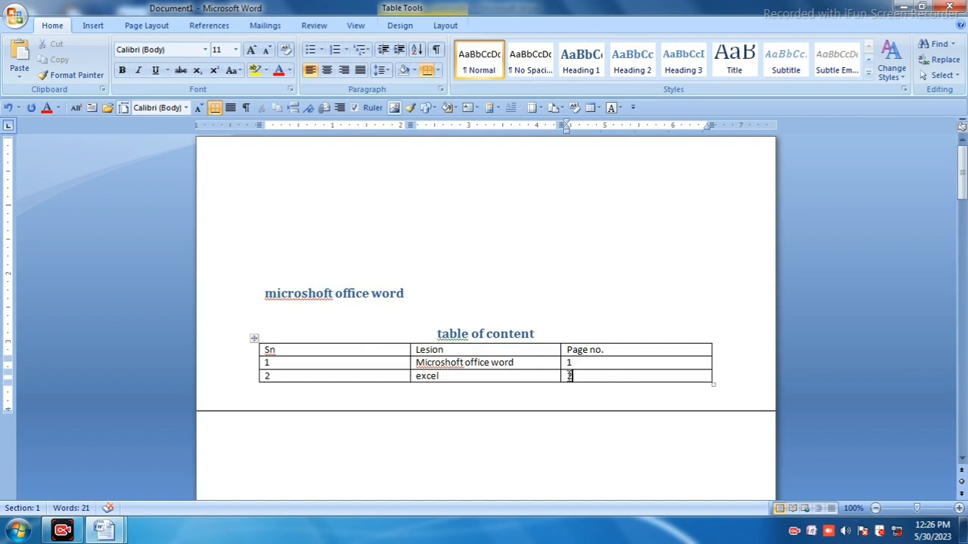
- Replace the "excel" row's page number with a hyperlinked cross-reference to the page number of the "excel" heading
double_click(569, 376)
left_click(149, 26)
left_click(95, 26)
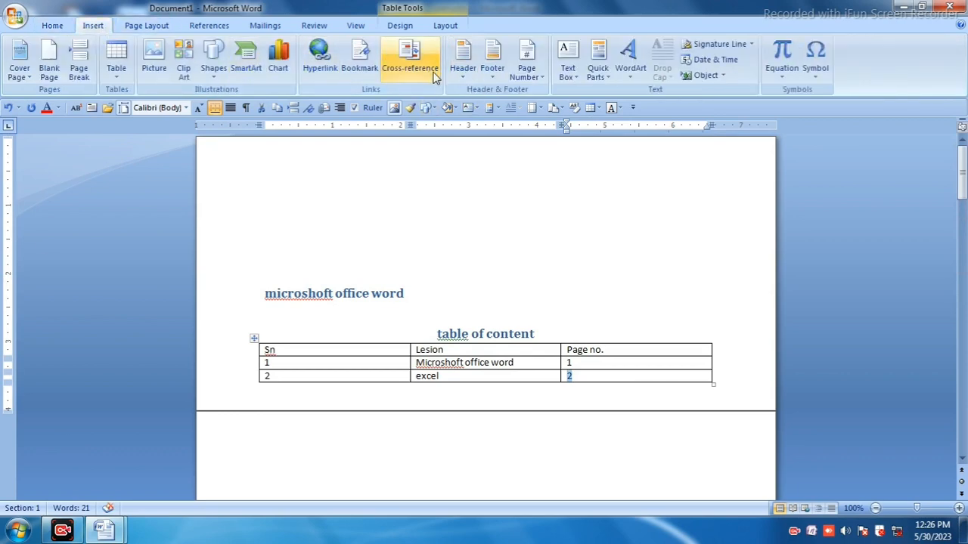
left_click(410, 56)
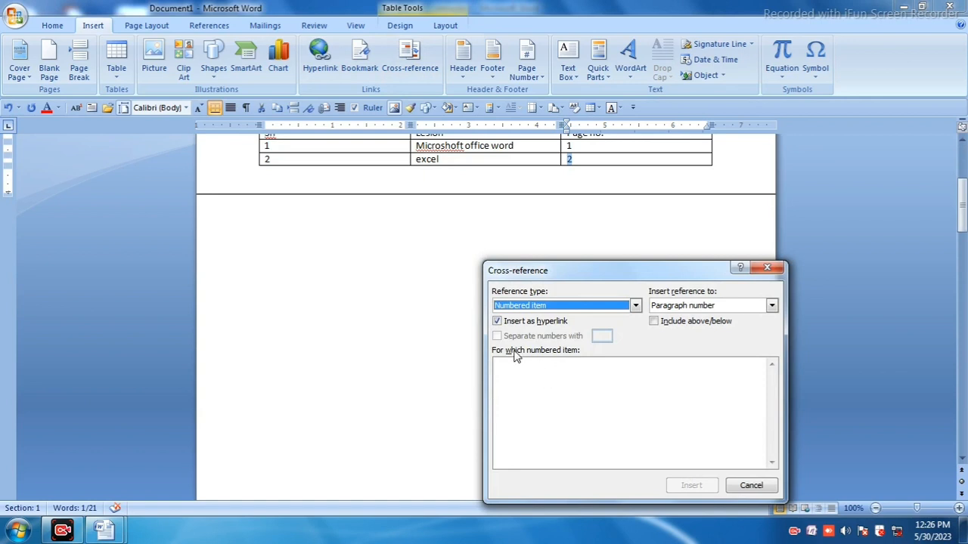
left_click(636, 306)
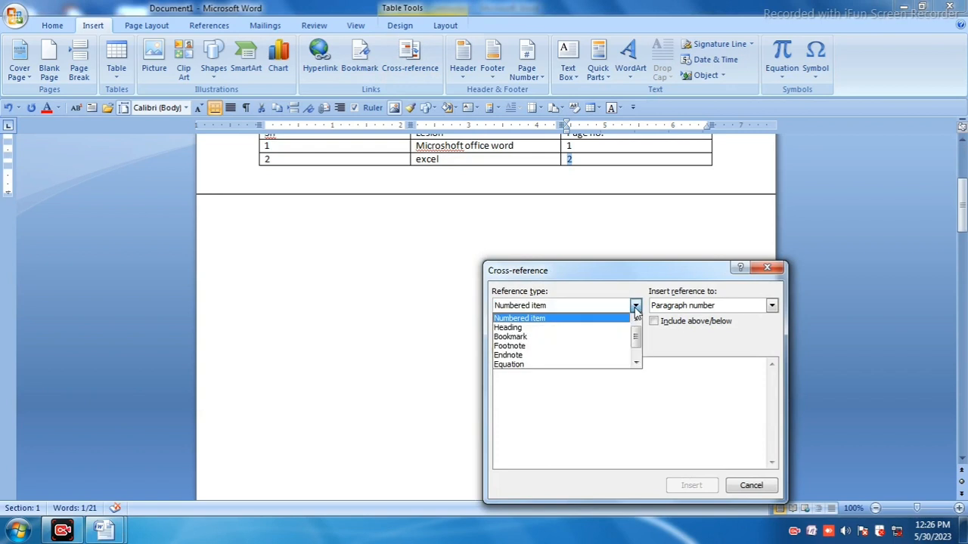
left_click(524, 331)
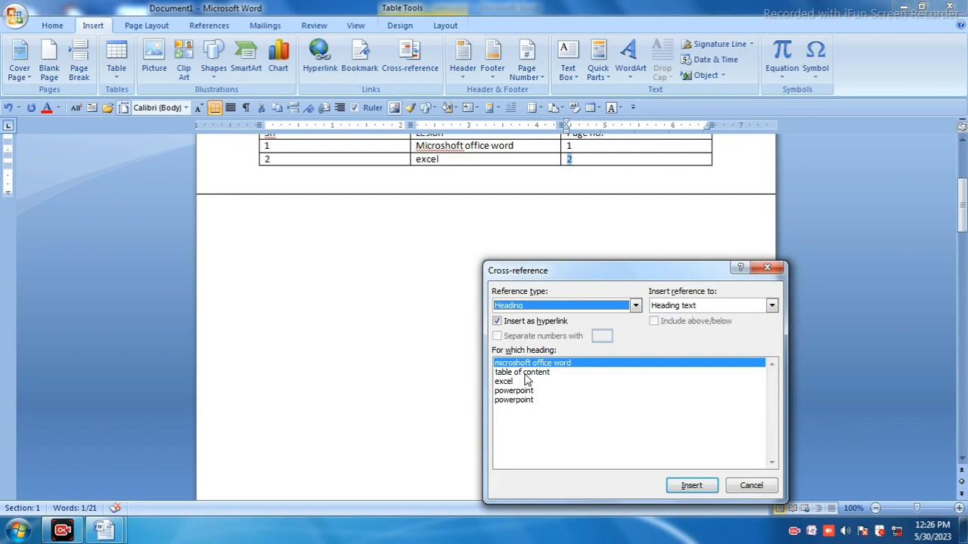
left_click(504, 382)
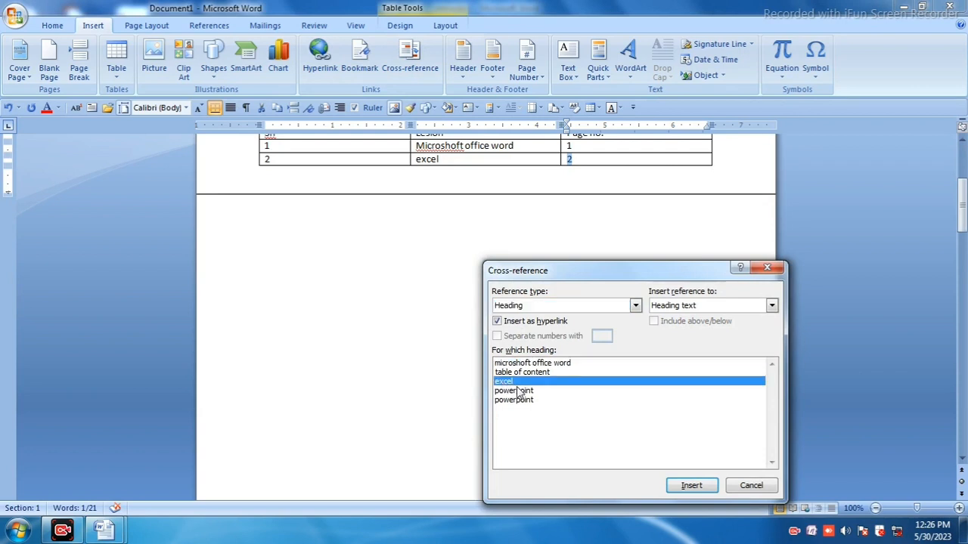
left_click(771, 305)
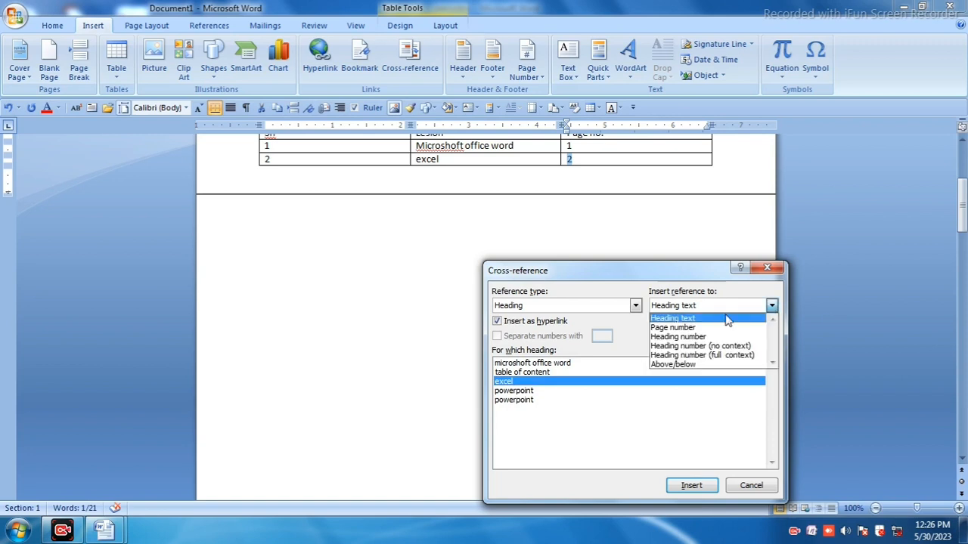
left_click(682, 330)
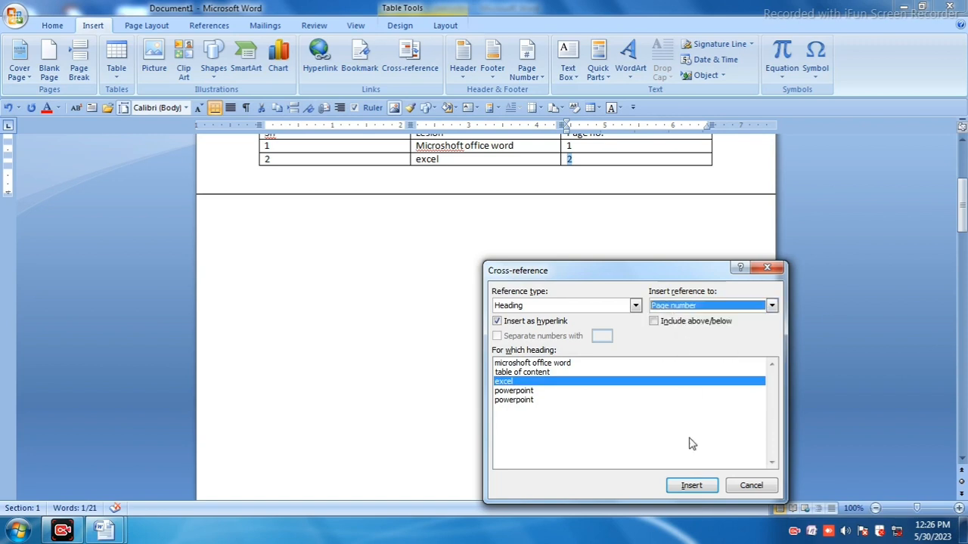
left_click(691, 486)
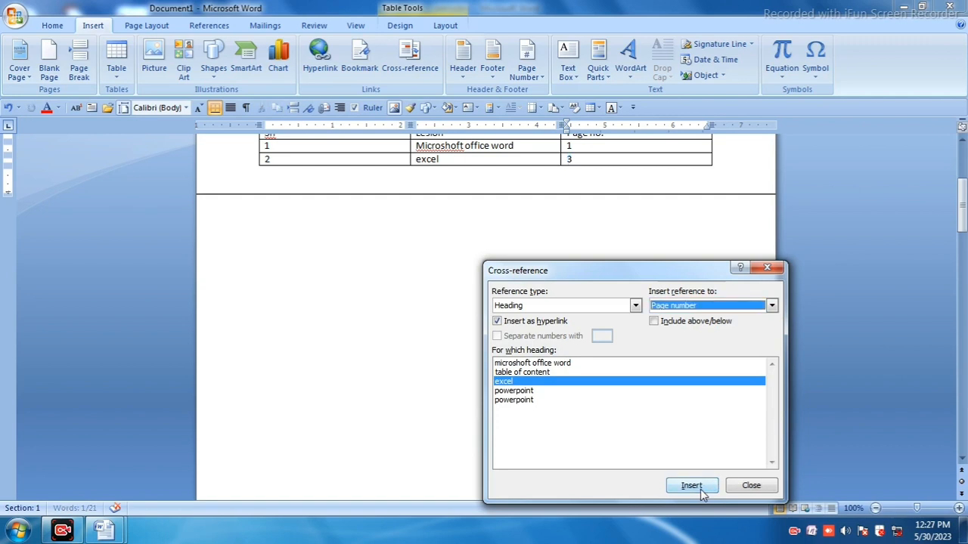
left_click(751, 486)
- Follow the page-number cross-reference in the "excel" row of the contents table
scroll(562, 318, "up", 3)
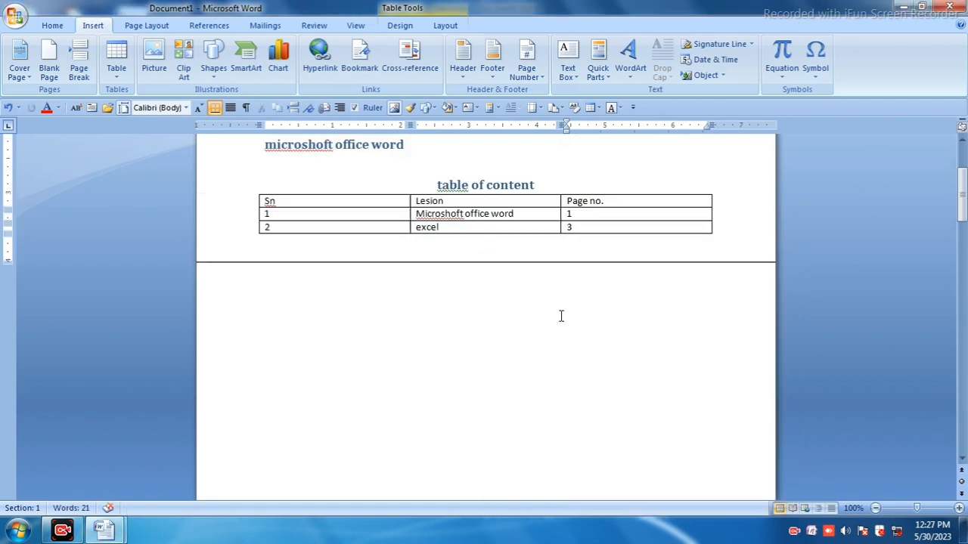
left_click(592, 353)
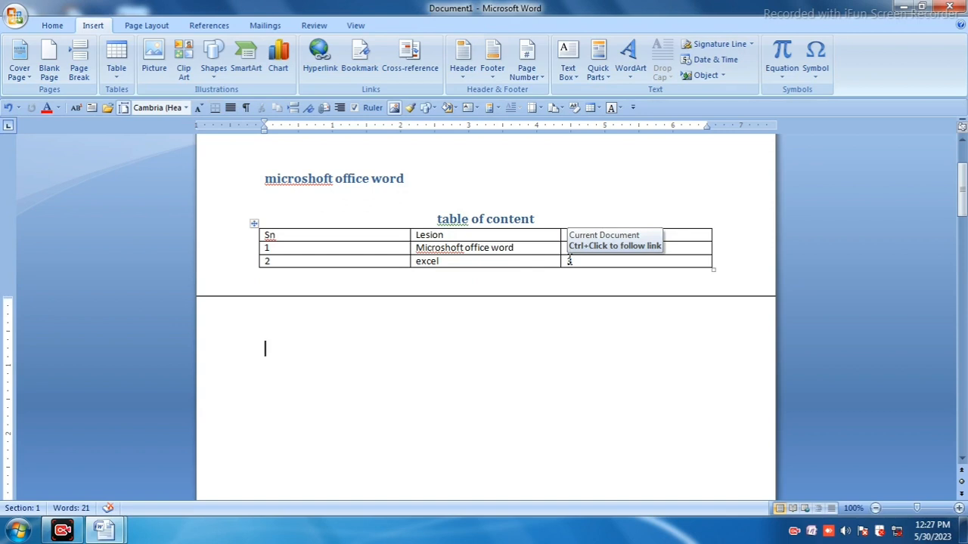
left_click(570, 264, "ctrl")
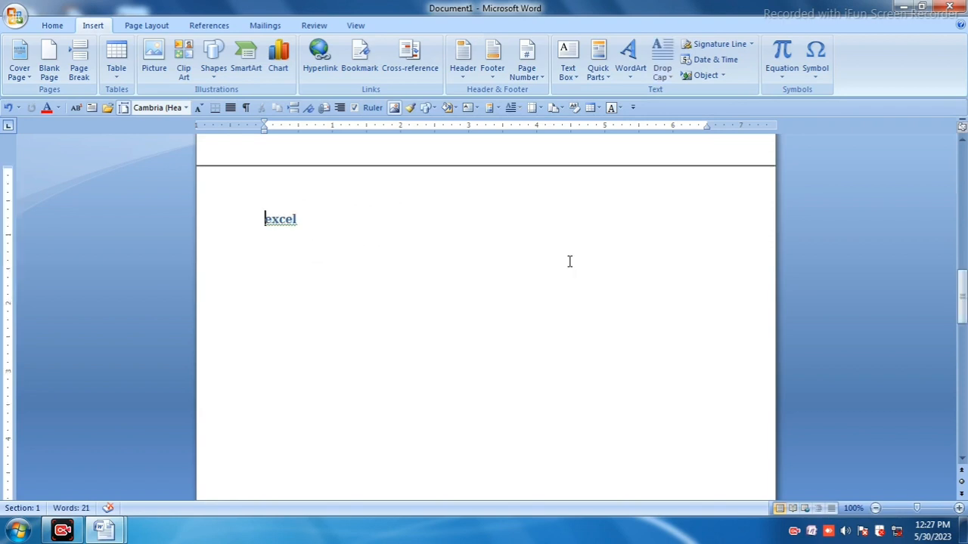
- Compare the "excel" heading's page with its page-number entry in the contents table
scroll(276, 251, "up", 3)
scroll(275, 250, "down", 2)
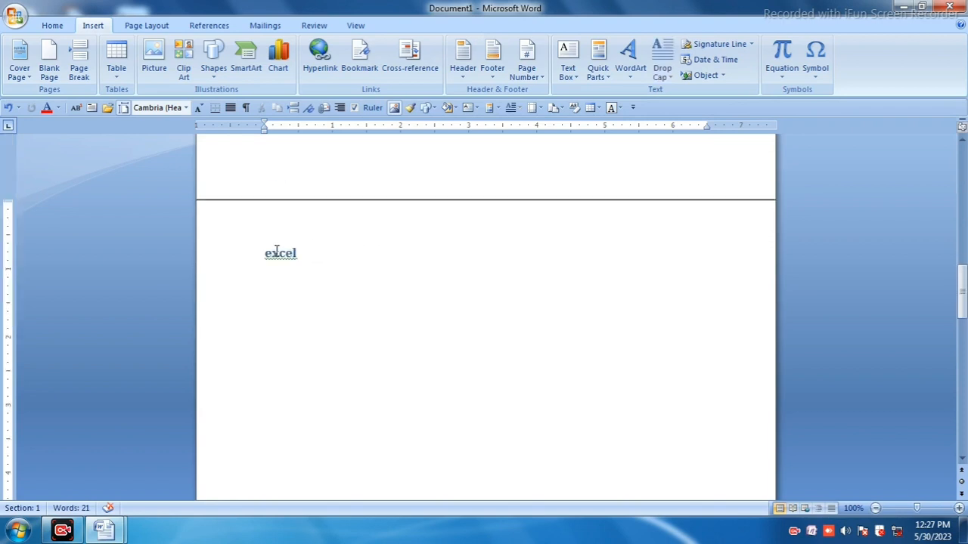
scroll(277, 249, "up", 8)
scroll(322, 219, "up", 3)
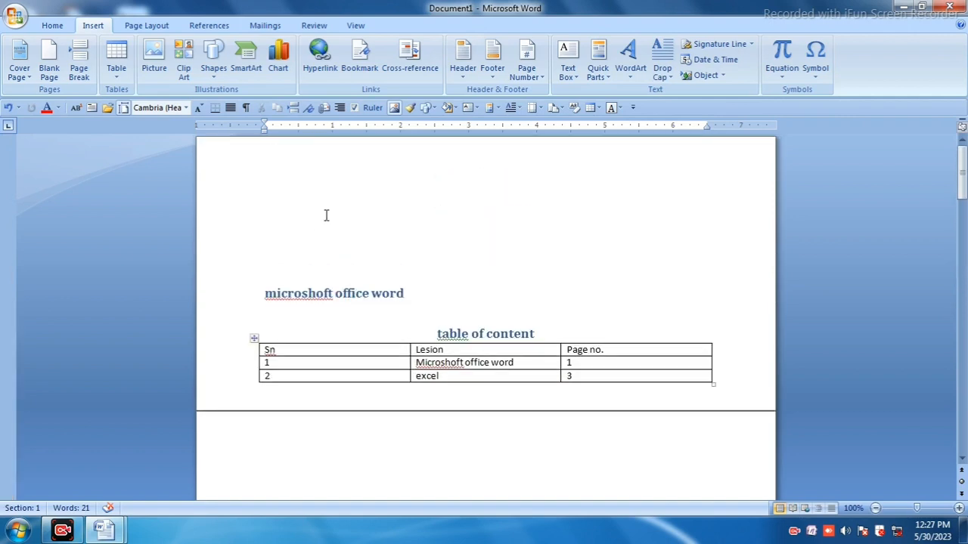
scroll(330, 215, "down", 6)
scroll(331, 221, "up", 5)
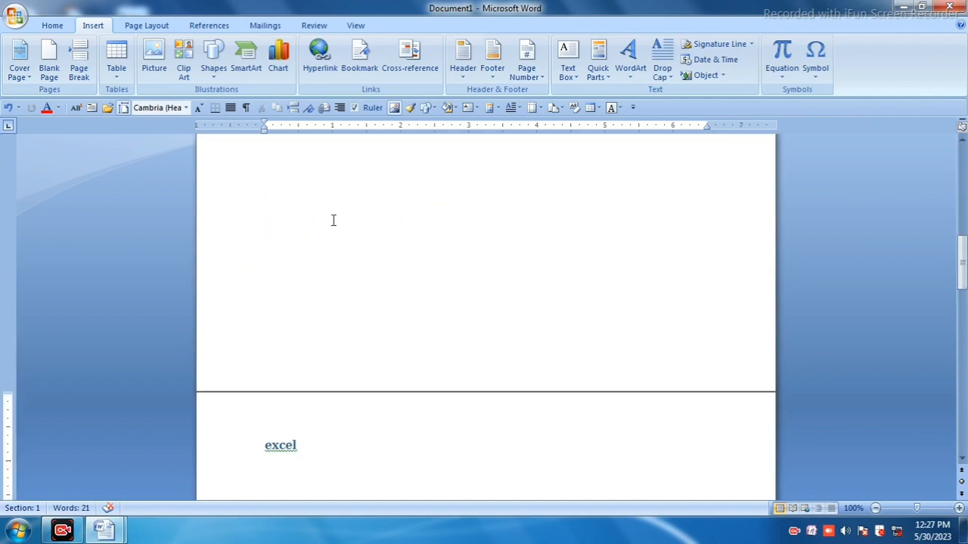
scroll(333, 217, "down", 3)
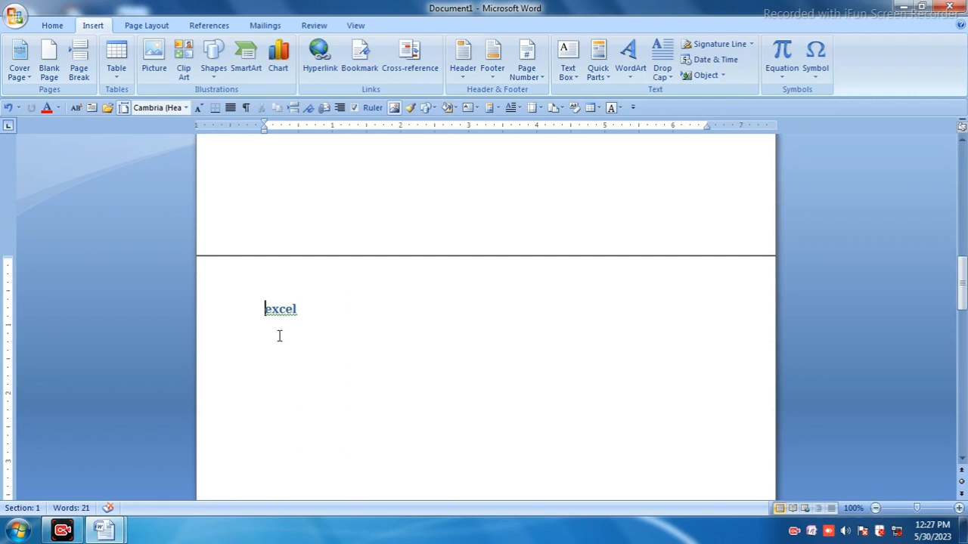
scroll(279, 328, "up", 10)
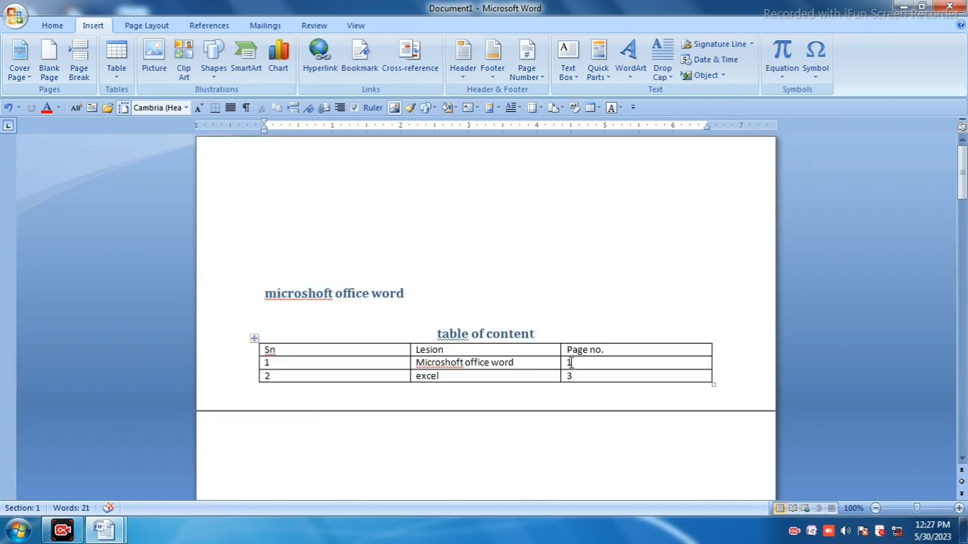